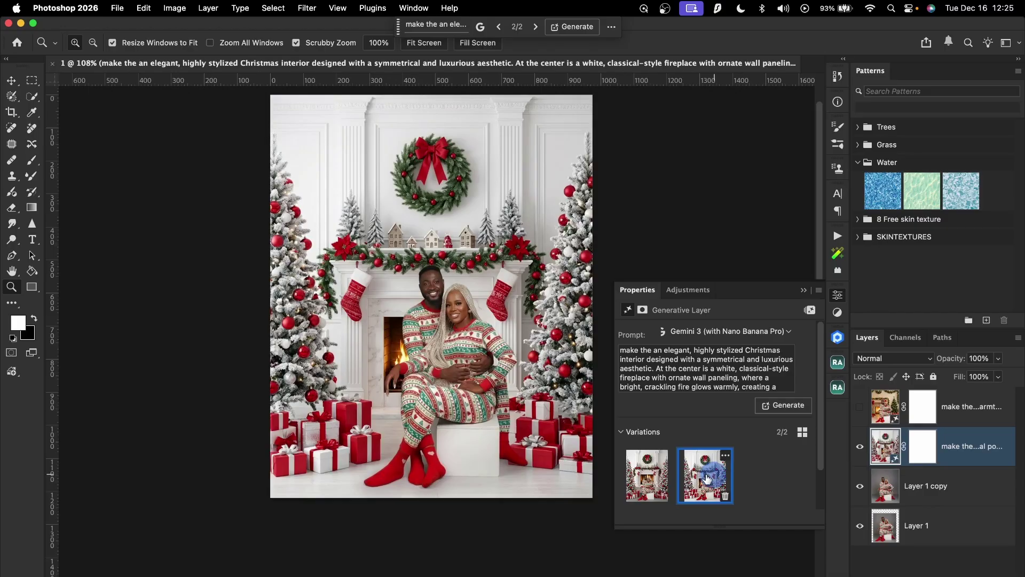
Display the first variation of the white fireplace generative layer and show the hidden top generative layer.
{"action": "left_click", "coordinate": [649, 479]}
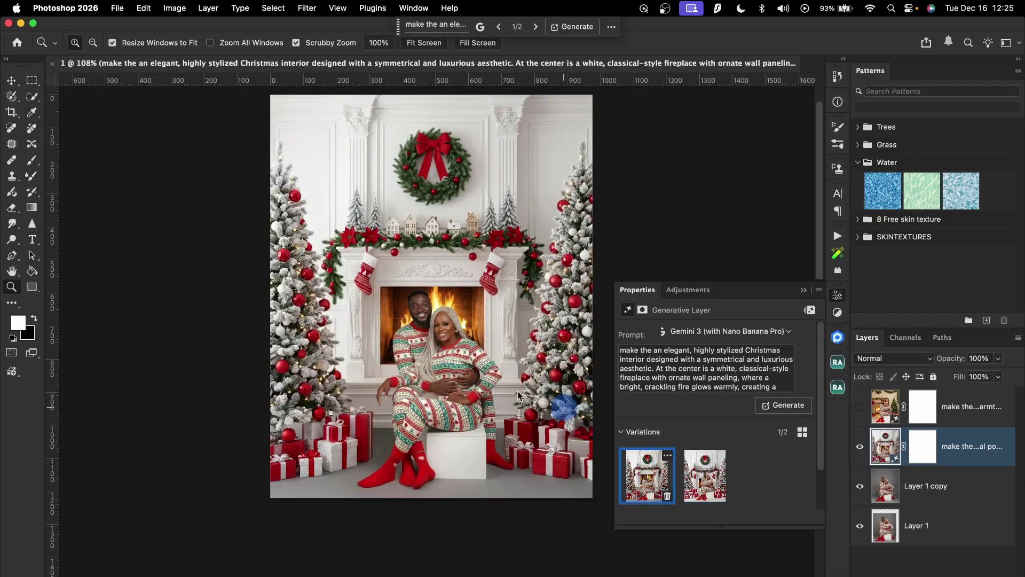
{"action": "left_click", "coordinate": [860, 408]}
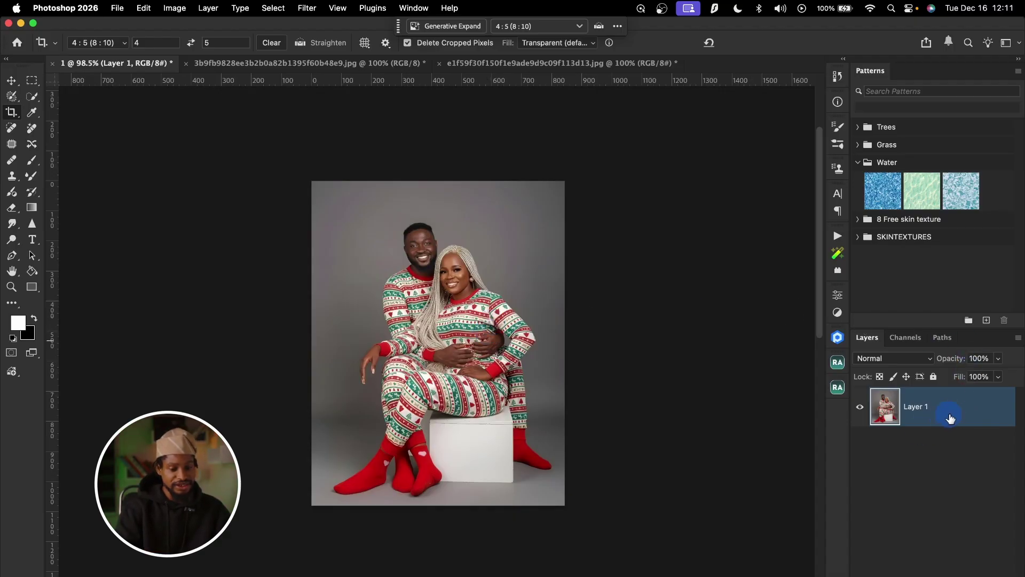
Duplicate Layer 1 and expand the 4:5 canvas around the couple, filling the added area with Content-Aware Fill.
{"action": "key", "text": "super+j"}
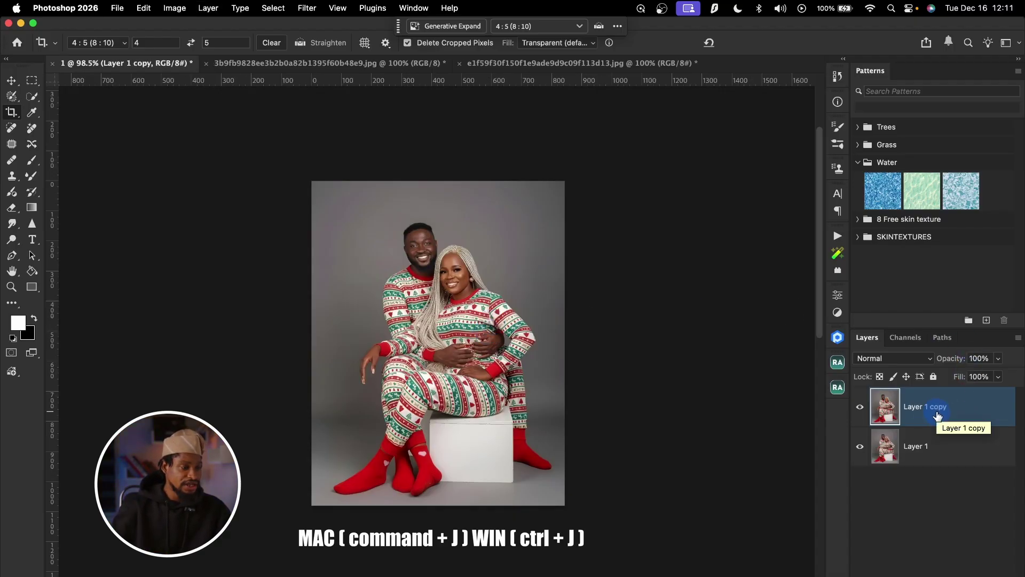
{"action": "left_click", "coordinate": [12, 112]}
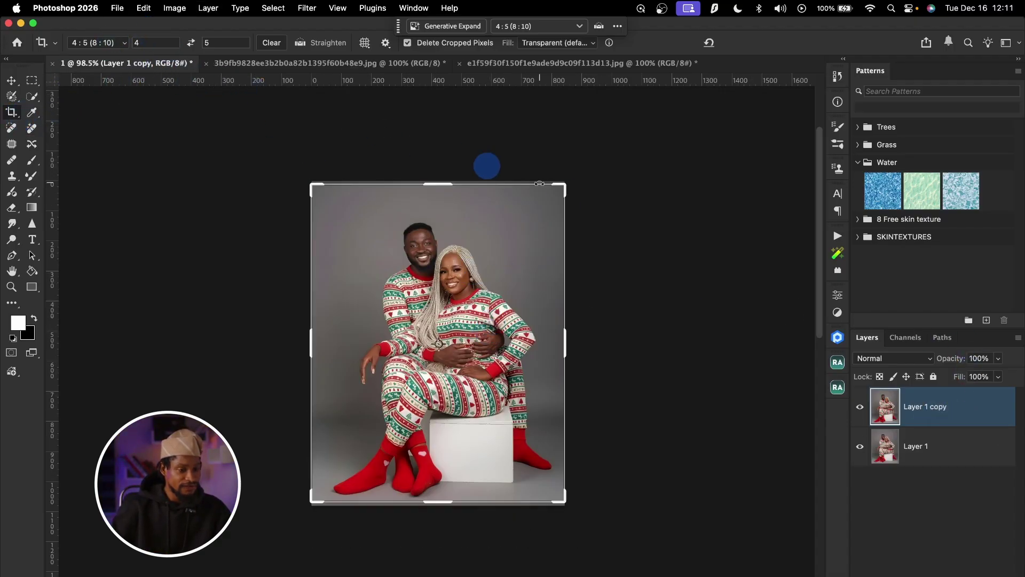
{"action": "left_click_drag", "start_coordinate": [564, 186], "coordinate": [584, 160]}
{"action": "left_click_drag", "start_coordinate": [538, 236], "coordinate": [521, 270]}
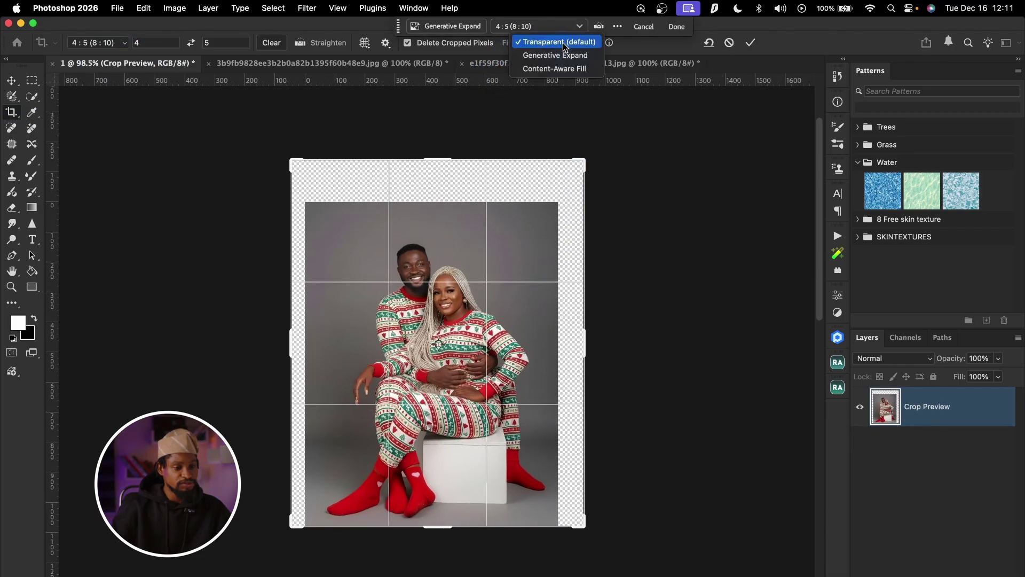
{"action": "left_click", "coordinate": [750, 44]}
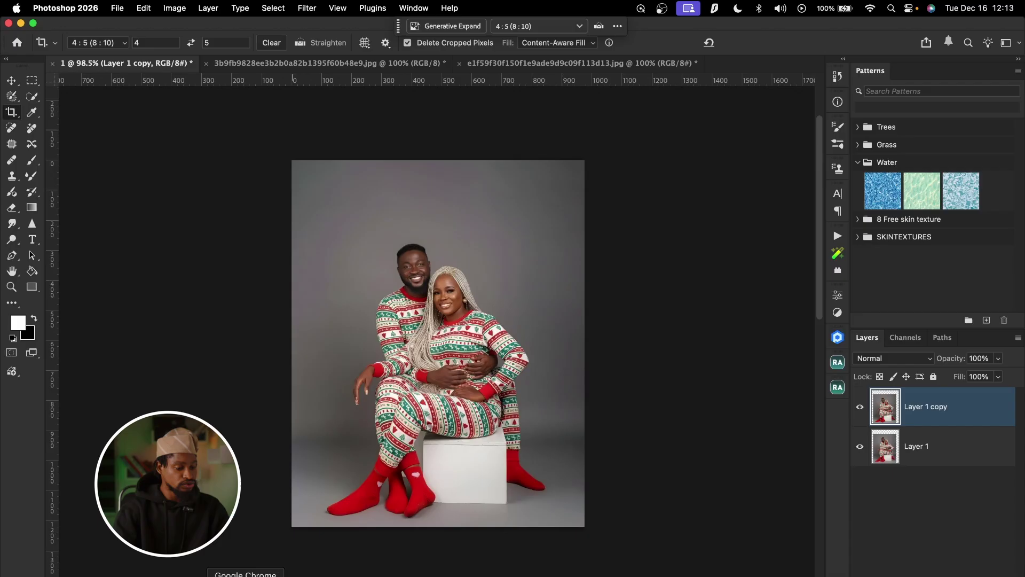
Switch to Google Chrome, open Pinterest and run the recent search "christmas photoshoot backdrop".
{"action": "left_click", "coordinate": [245, 575]}
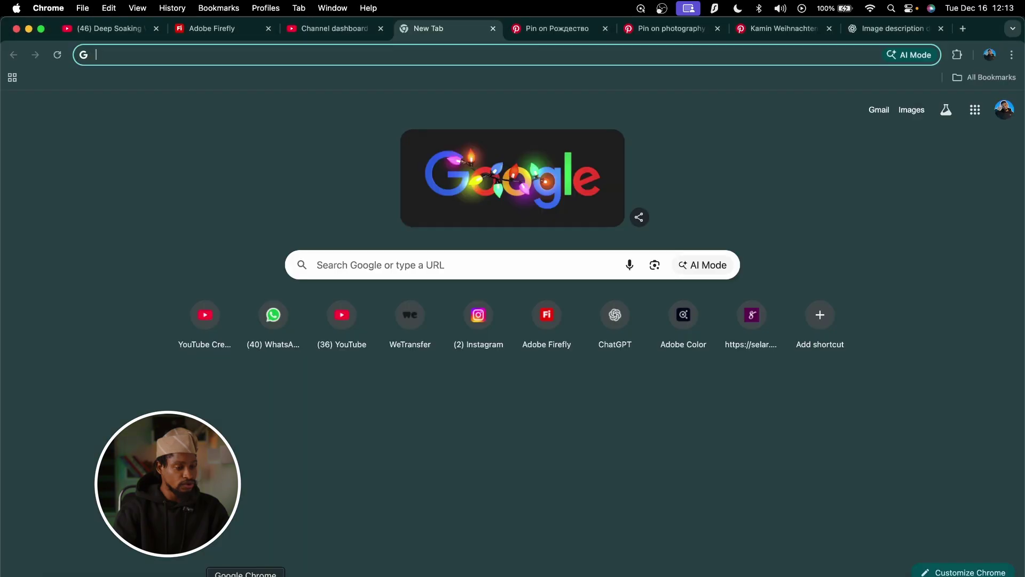
{"action": "left_click", "coordinate": [361, 55]}
{"action": "type", "text": "pin"}
{"action": "key", "text": "Return"}
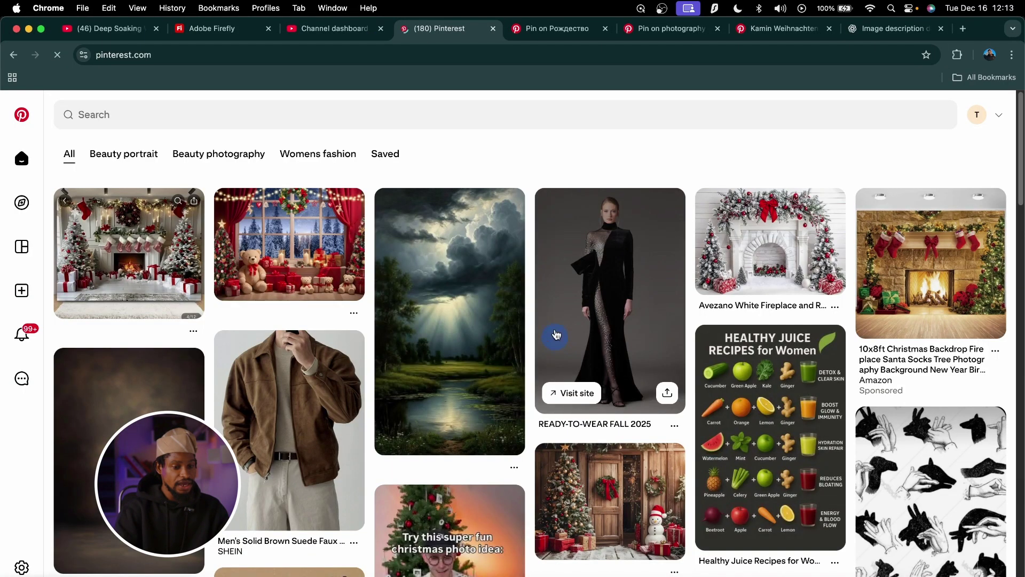
{"action": "left_click", "coordinate": [182, 115]}
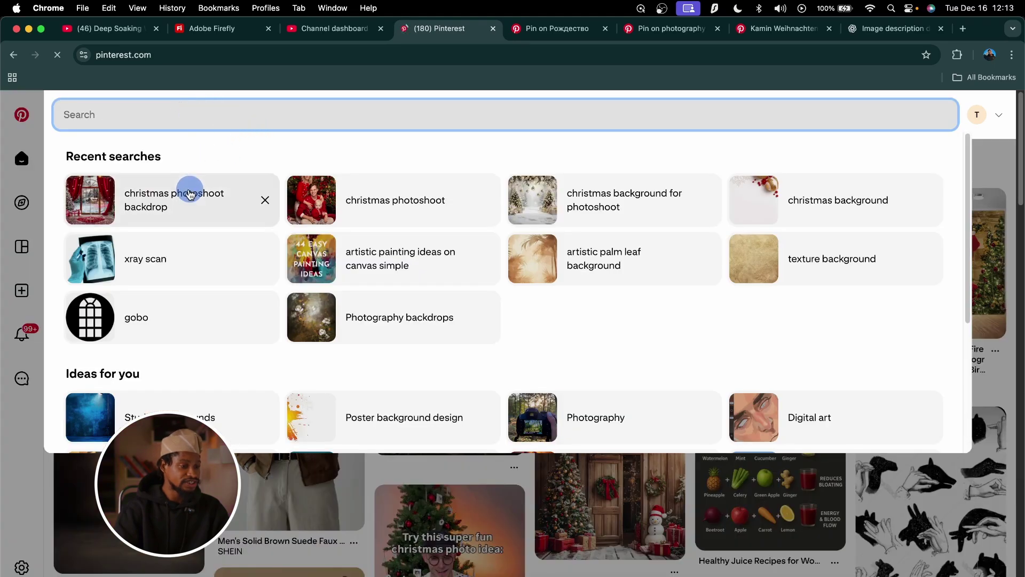
{"action": "left_click", "coordinate": [183, 200]}
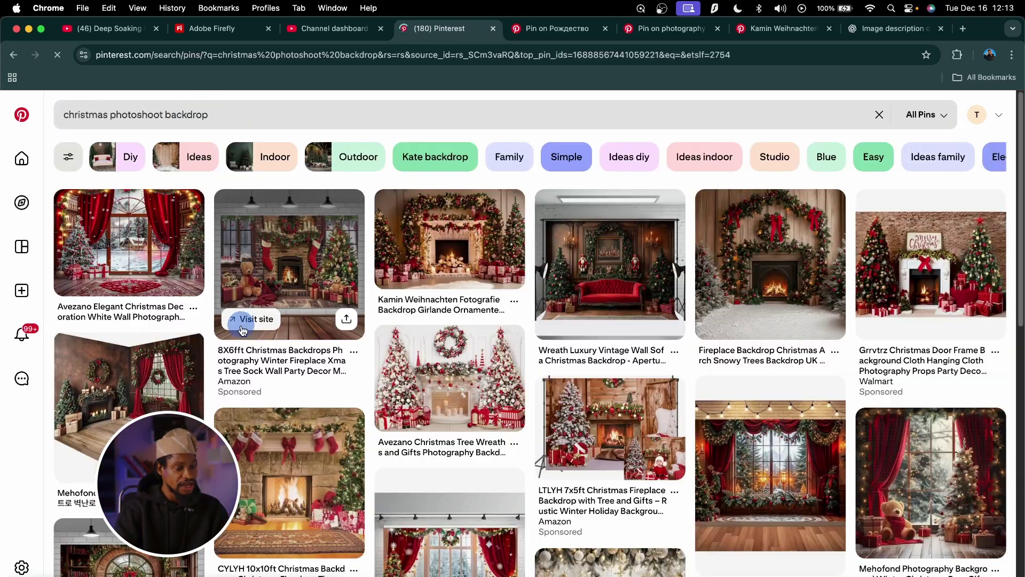
Browse the Christmas backdrop results and view the already opened brick fireplace and white fireplace pins.
{"action": "scroll", "coordinate": [395, 449], "scroll_direction": "down", "scroll_amount": 5}
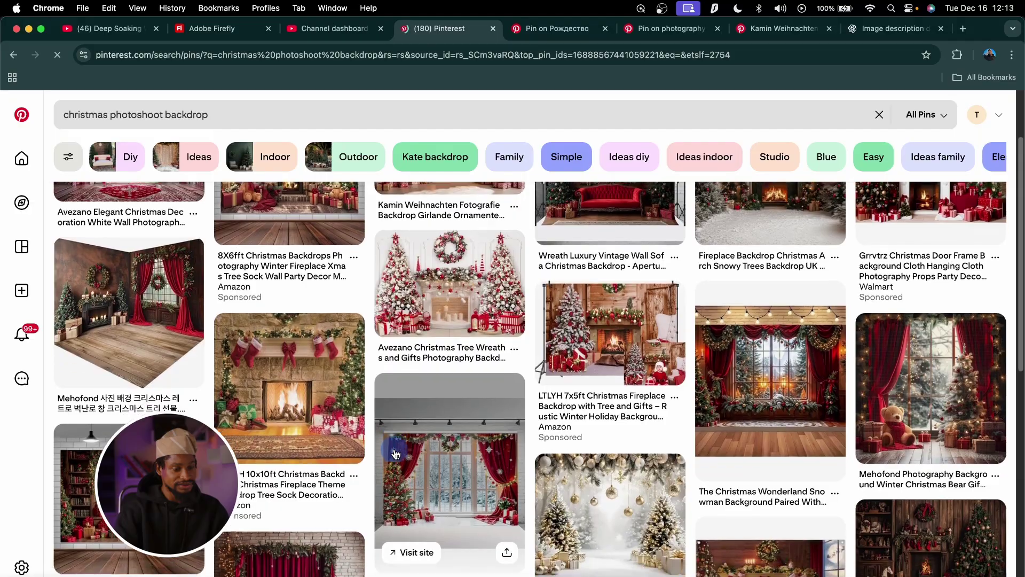
{"action": "scroll", "coordinate": [395, 453], "scroll_direction": "down", "scroll_amount": 5}
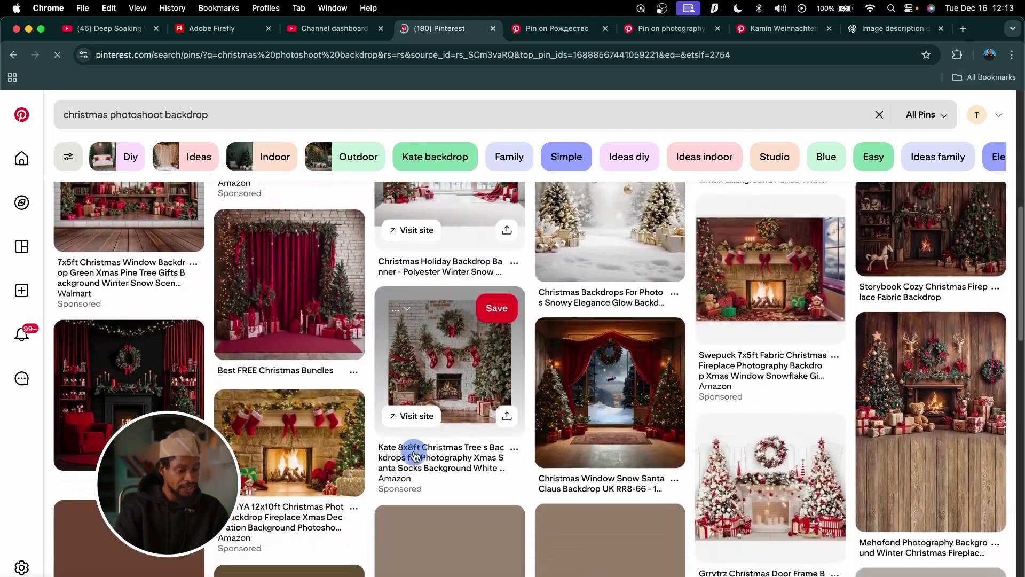
{"action": "scroll", "coordinate": [536, 452], "scroll_direction": "down", "scroll_amount": 5}
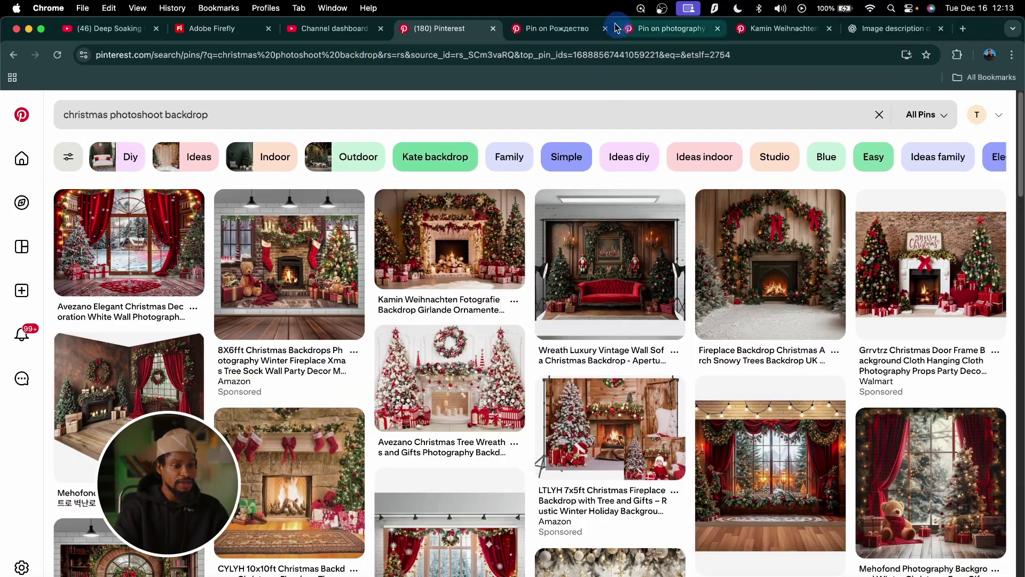
{"action": "left_click", "coordinate": [586, 28]}
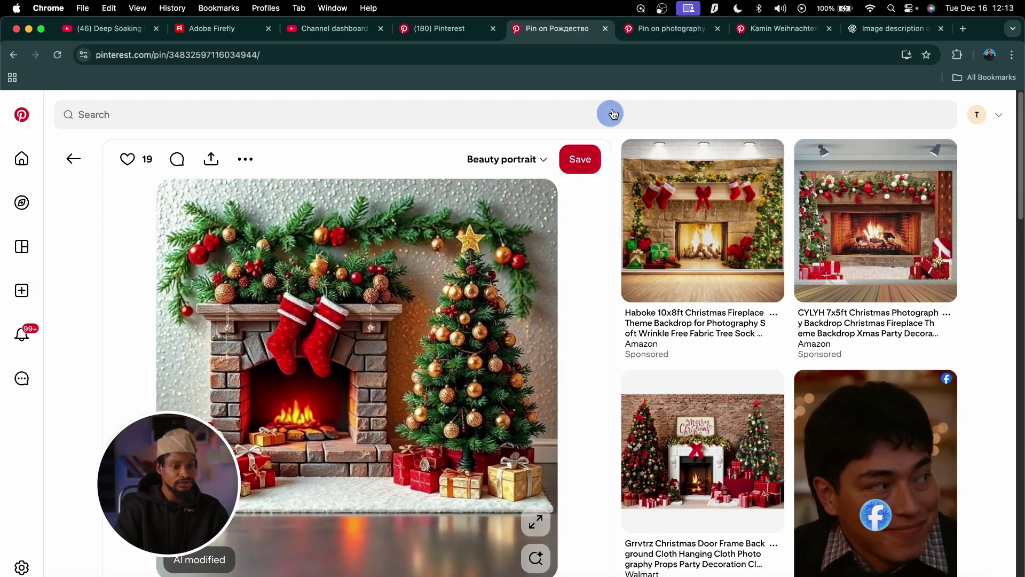
{"action": "left_click", "coordinate": [656, 30]}
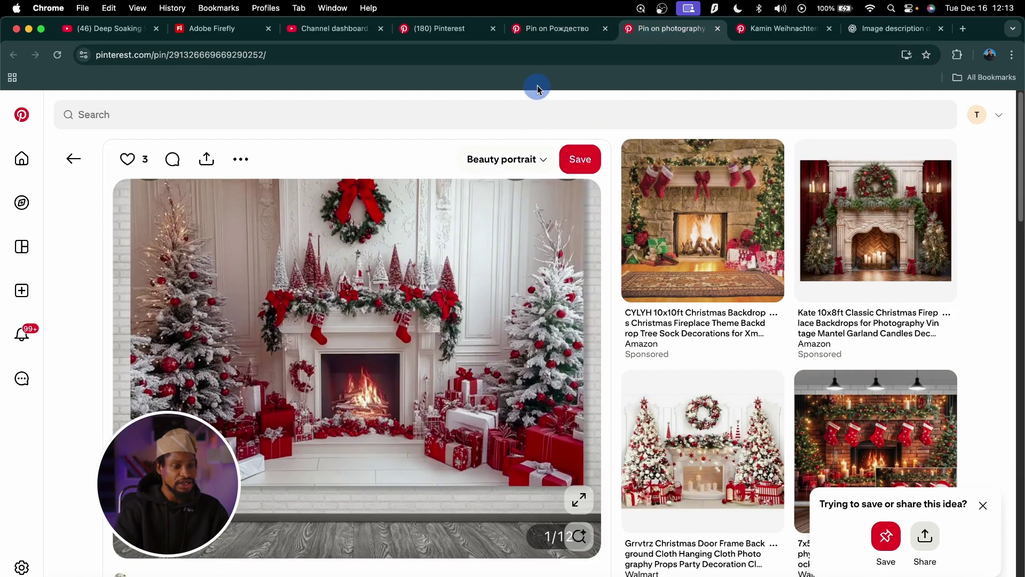
Save the brick fireplace and Christmas tree pin's image to the logo folder under its suggested file name.
{"action": "left_click", "coordinate": [550, 30]}
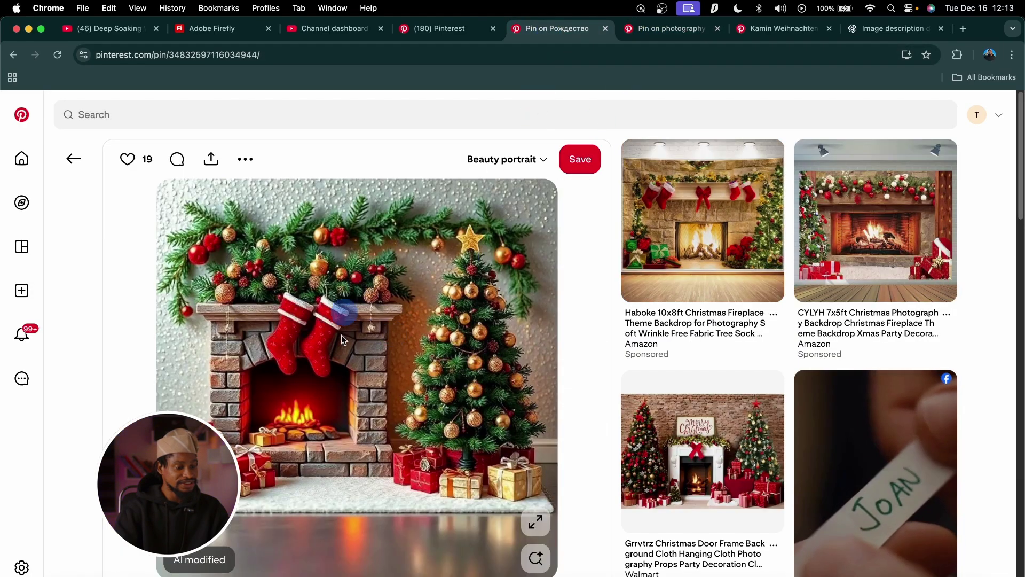
{"action": "left_click", "coordinate": [337, 361]}
{"action": "right_click", "coordinate": [337, 361]}
{"action": "left_click", "coordinate": [358, 379]}
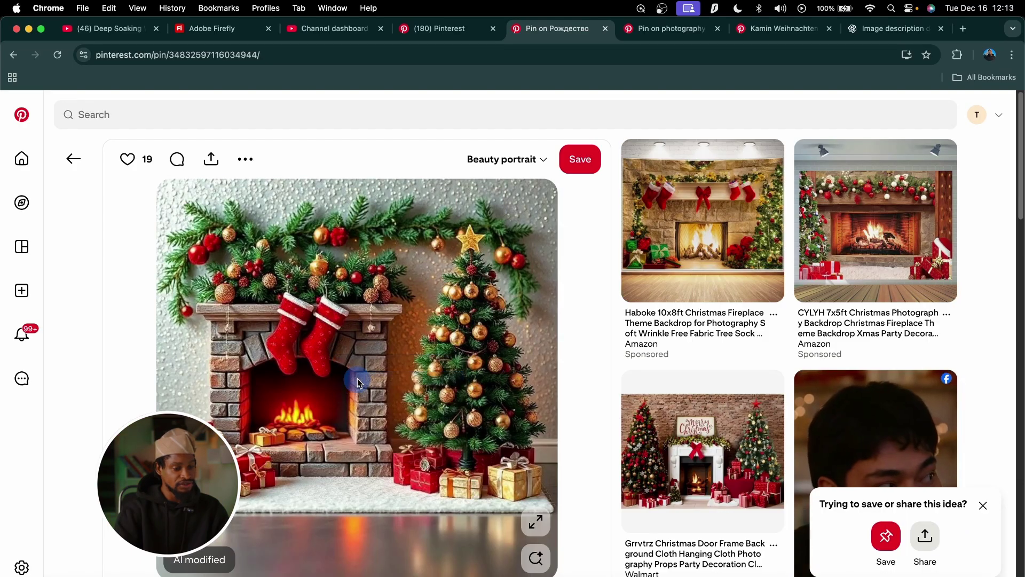
{"action": "left_click", "coordinate": [722, 422]}
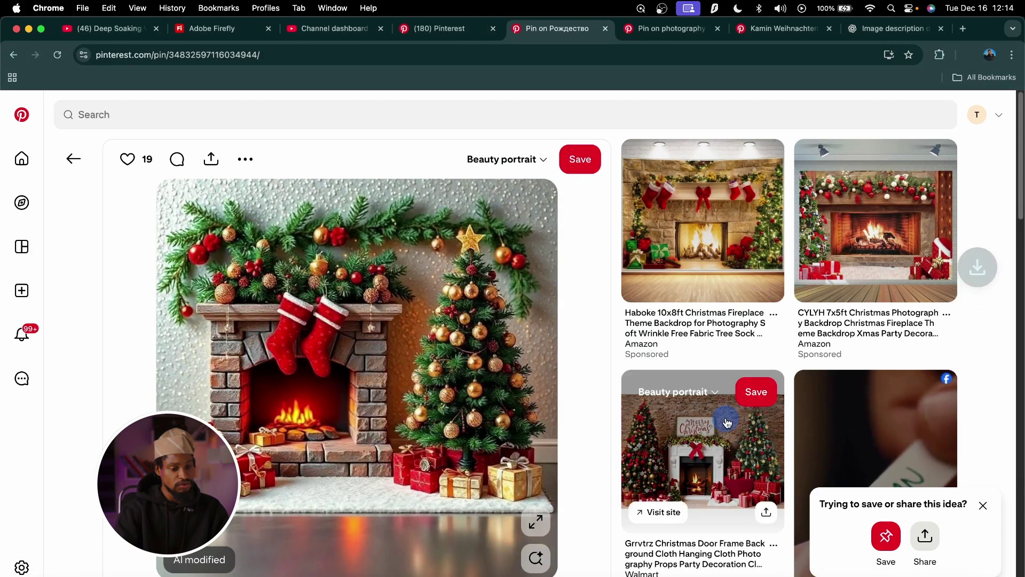
{"action": "mouse_move", "coordinate": [941, 136]}
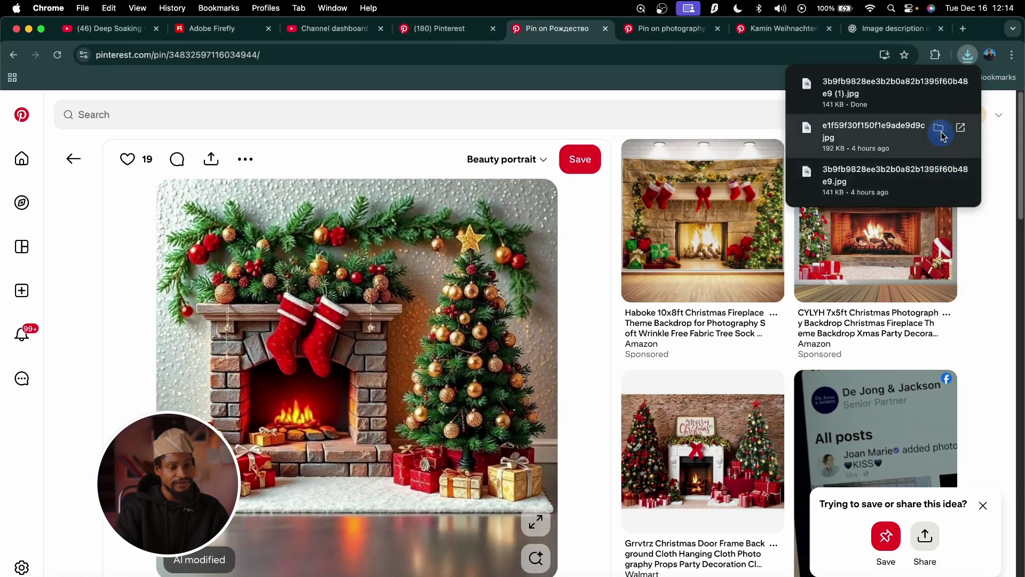
Save the white fireplace pin's image with the snowy trees to the logo folder under its suggested name.
{"action": "left_click", "coordinate": [665, 33]}
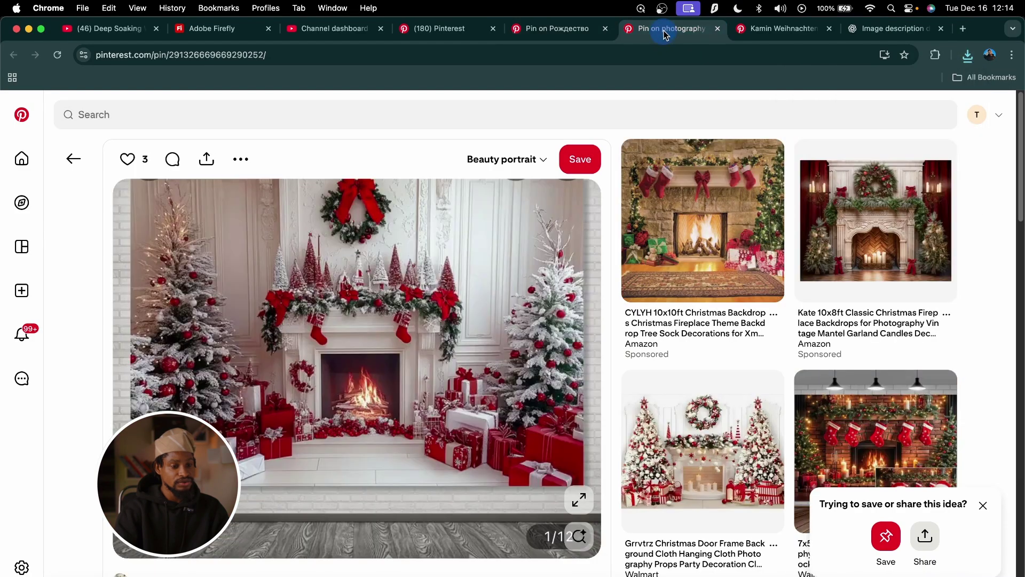
{"action": "right_click", "coordinate": [372, 404]}
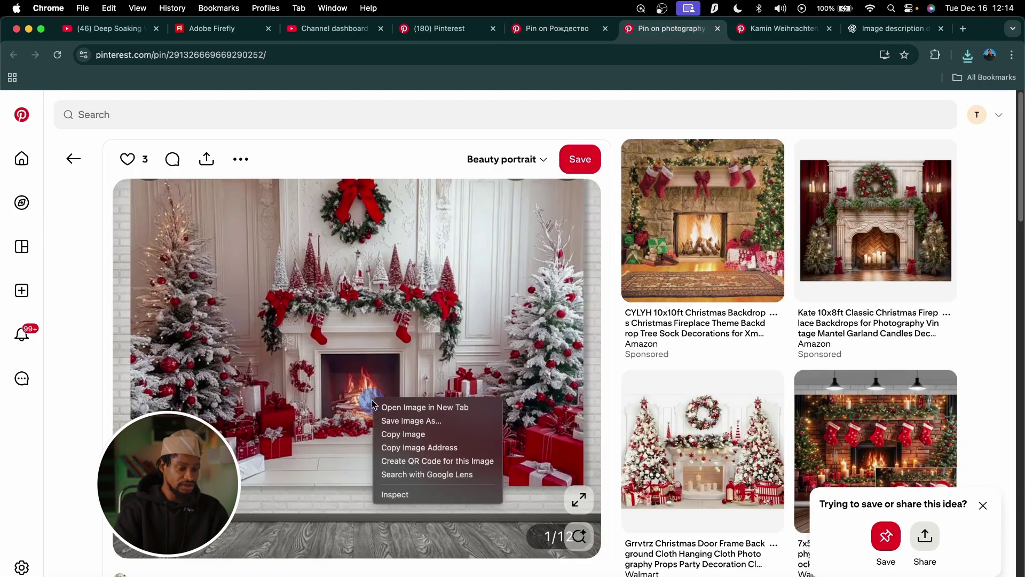
{"action": "left_click", "coordinate": [396, 421]}
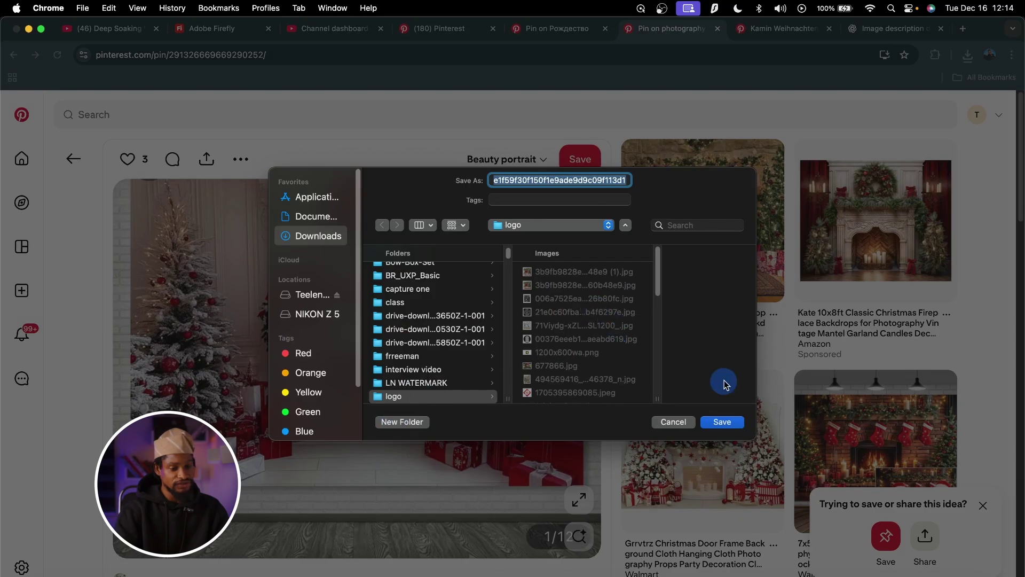
{"action": "left_click", "coordinate": [722, 421]}
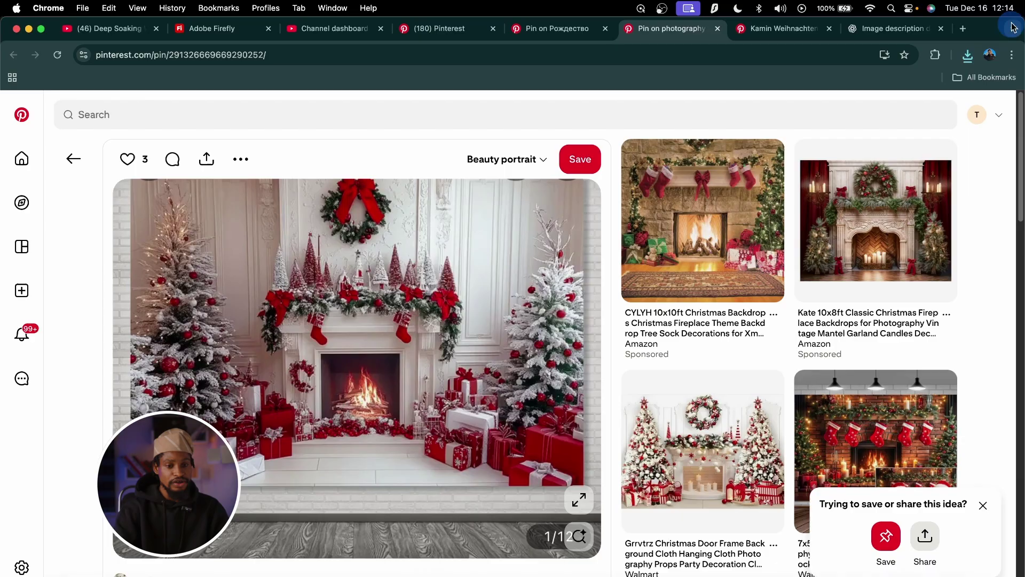
Show the downloads in Finder and open both newly saved fireplace images in Adobe Photoshop 2026.
{"action": "left_click", "coordinate": [968, 55]}
{"action": "left_click", "coordinate": [926, 110]}
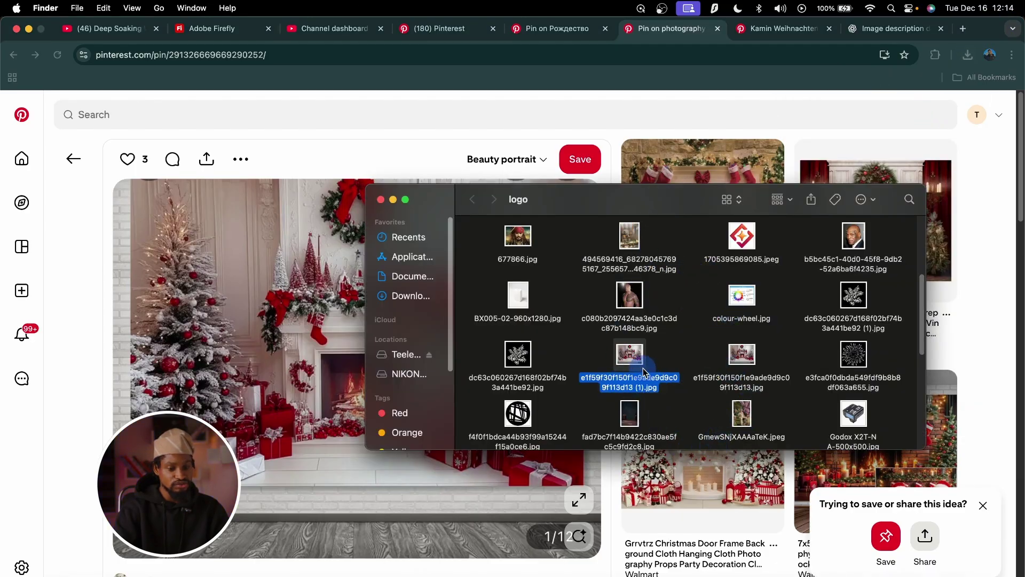
{"action": "scroll", "coordinate": [644, 372], "scroll_direction": "up", "scroll_amount": 5}
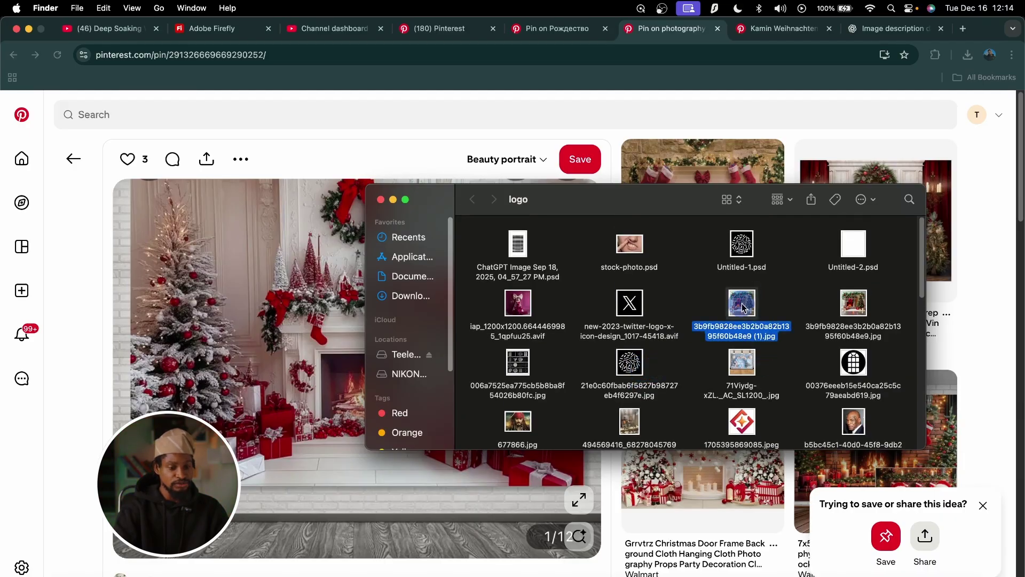
{"action": "right_click", "coordinate": [742, 308]}
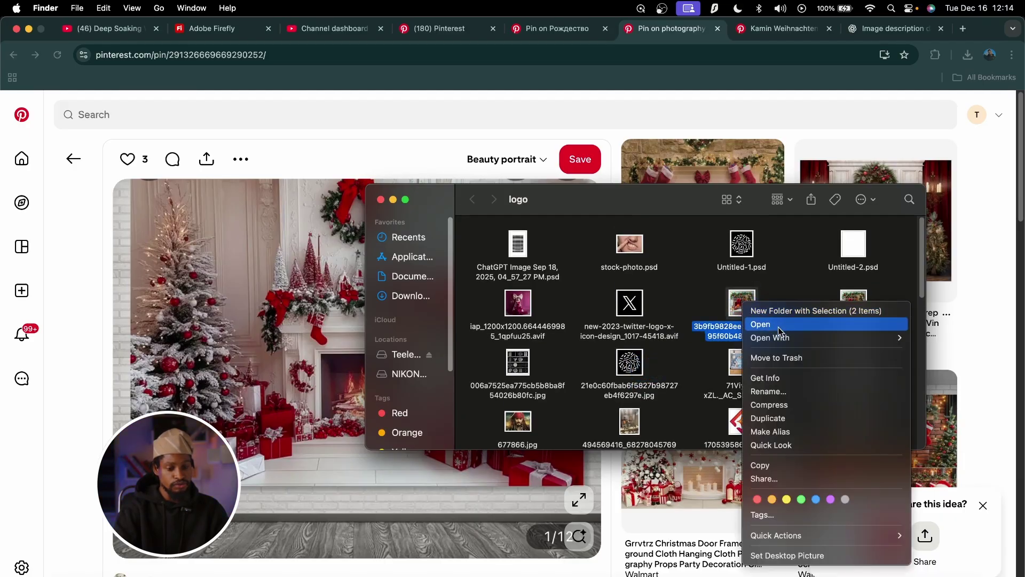
{"action": "mouse_move", "coordinate": [783, 337]}
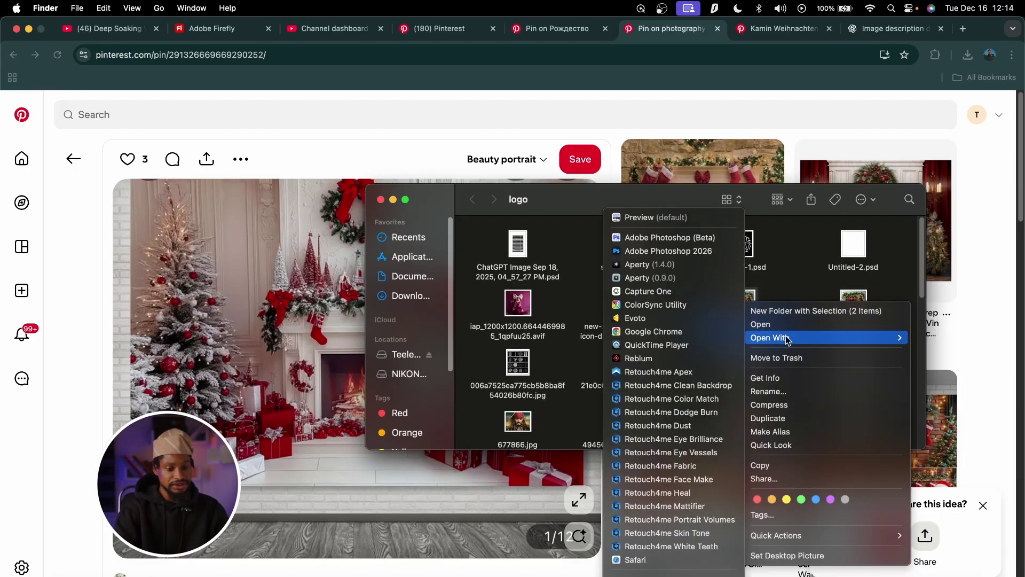
{"action": "left_click", "coordinate": [688, 251]}
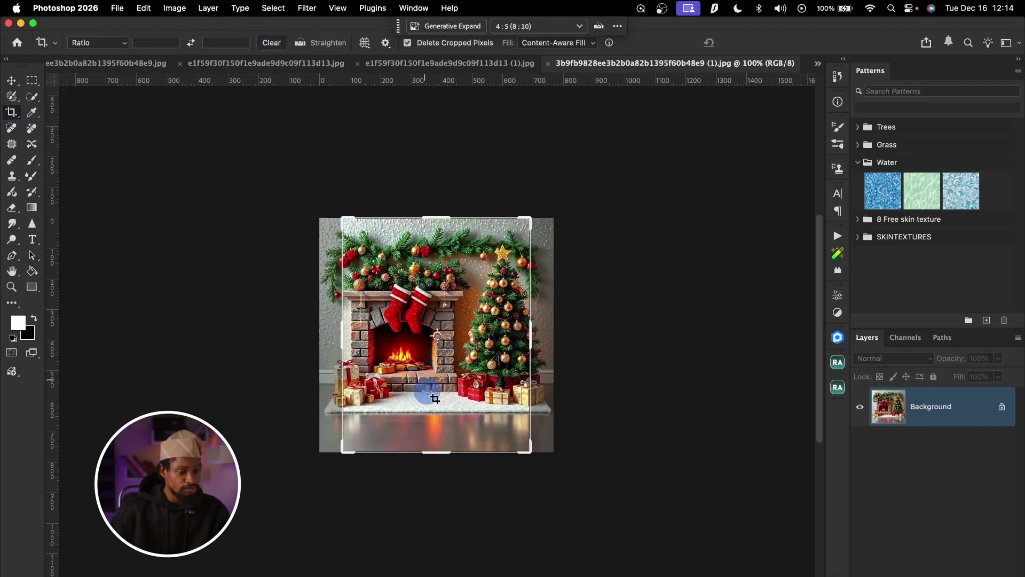
Crop the brick fireplace image to its full width and about 635 px high, removing the dark floor below the rug.
{"action": "left_click_drag", "start_coordinate": [436, 449], "coordinate": [435, 412]}
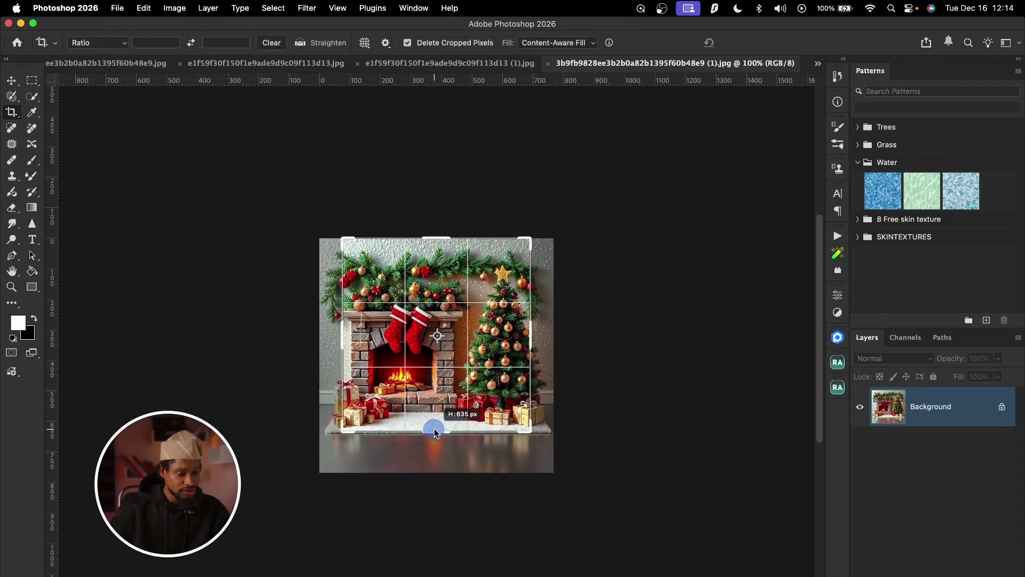
{"action": "left_click_drag", "start_coordinate": [345, 334], "coordinate": [335, 341]}
{"action": "mouse_move", "coordinate": [544, 334]}
{"action": "left_mouse_down"}
{"action": "mouse_move", "coordinate": [559, 320]}
{"action": "mouse_move", "coordinate": [550, 320]}
{"action": "mouse_move", "coordinate": [554, 329]}
{"action": "left_mouse_up"}
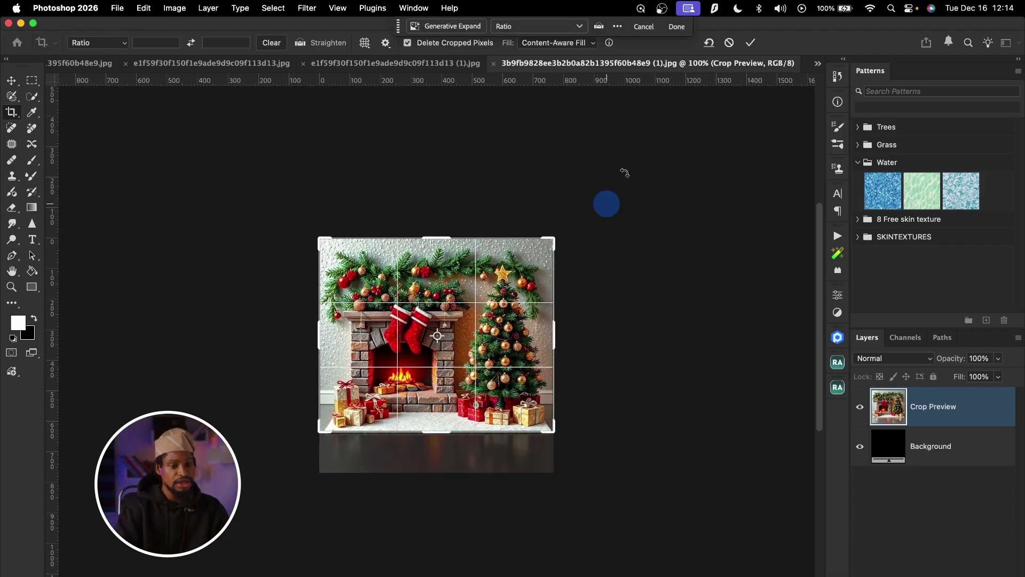
{"action": "left_click", "coordinate": [752, 43]}
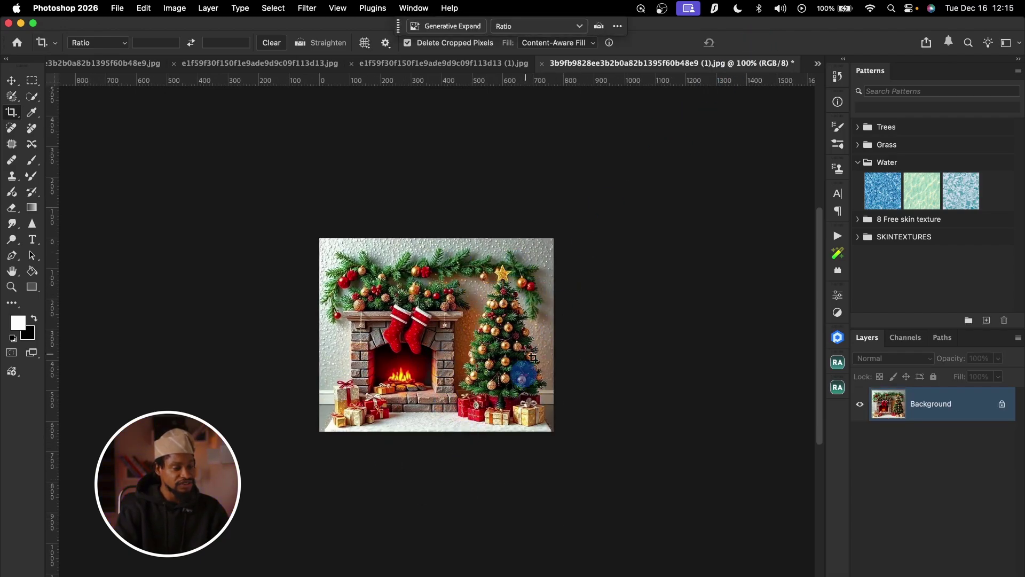
Export the cropped brick fireplace image as a web JPEG into a new folder named "prompt" on the SSD, keeping the suggested file name.
{"action": "left_click", "coordinate": [117, 8]}
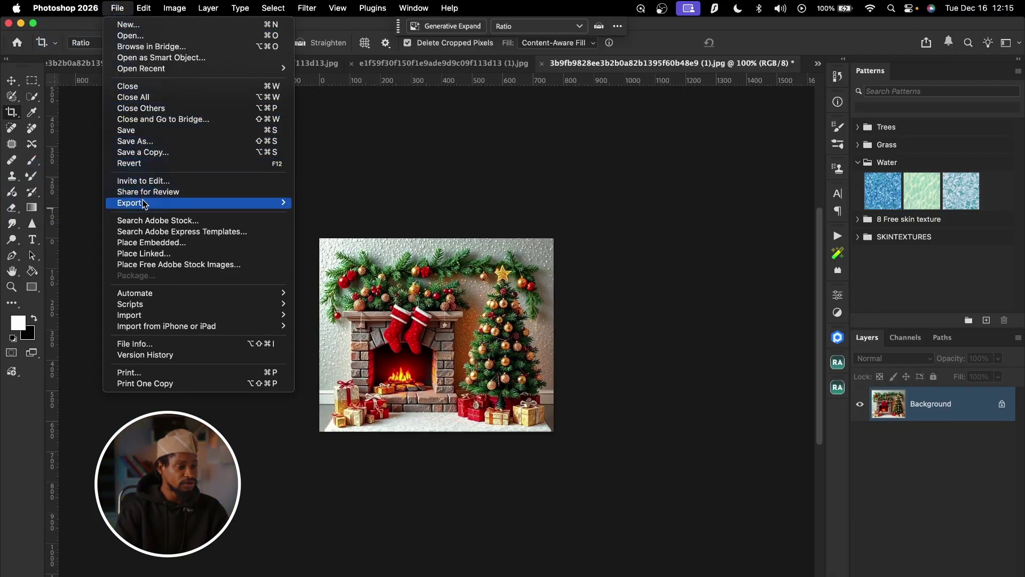
{"action": "mouse_move", "coordinate": [145, 205]}
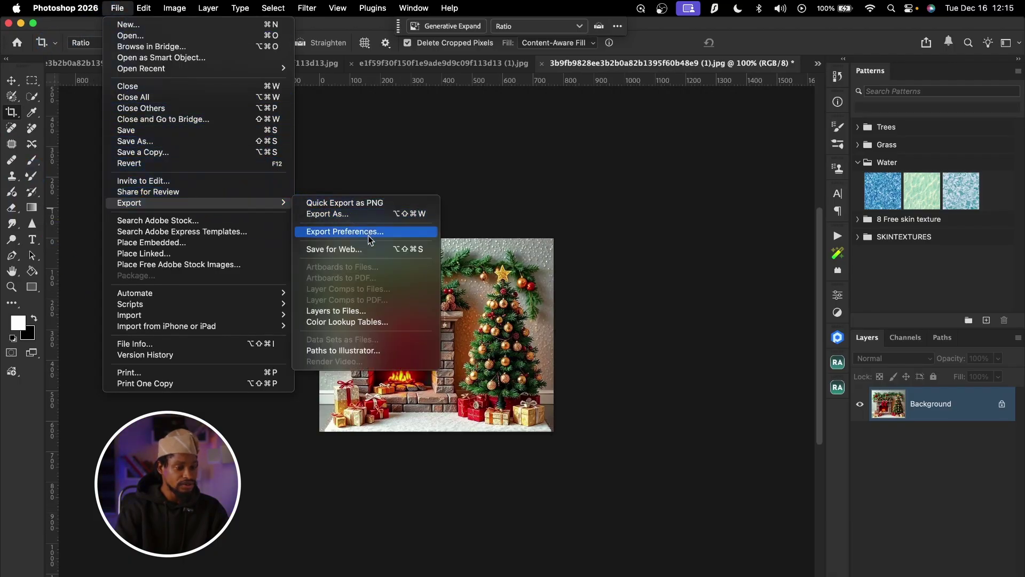
{"action": "left_click", "coordinate": [362, 252]}
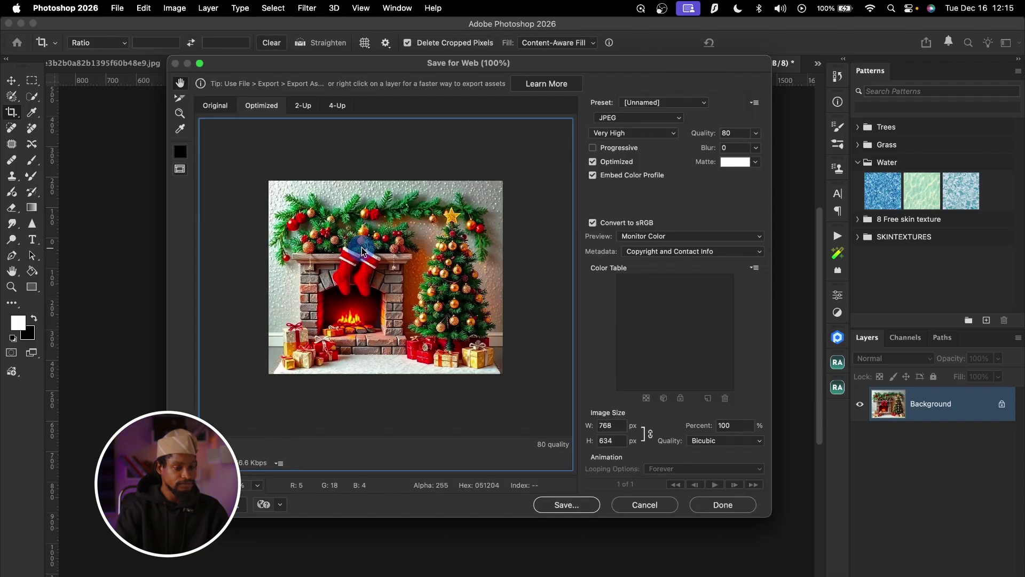
{"action": "left_click", "coordinate": [566, 505]}
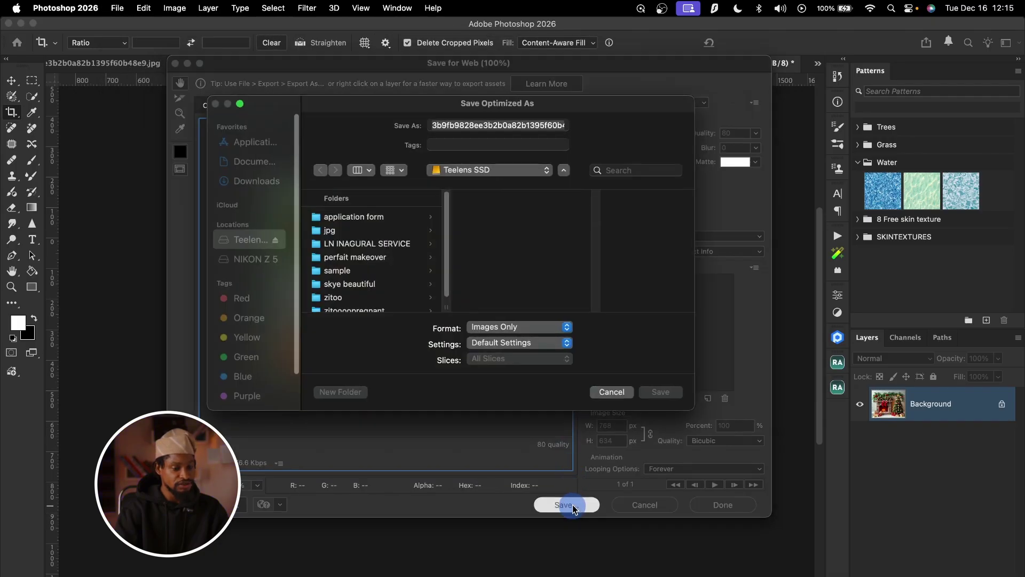
{"action": "left_click", "coordinate": [355, 394]}
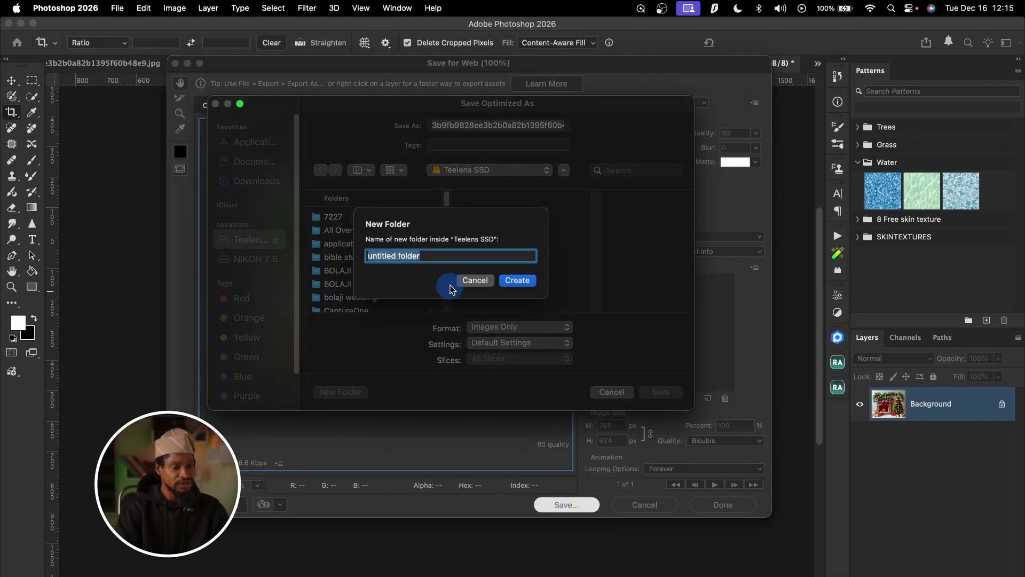
{"action": "type", "text": "prompt"}
{"action": "left_click", "coordinate": [518, 280]}
{"action": "left_click", "coordinate": [662, 392]}
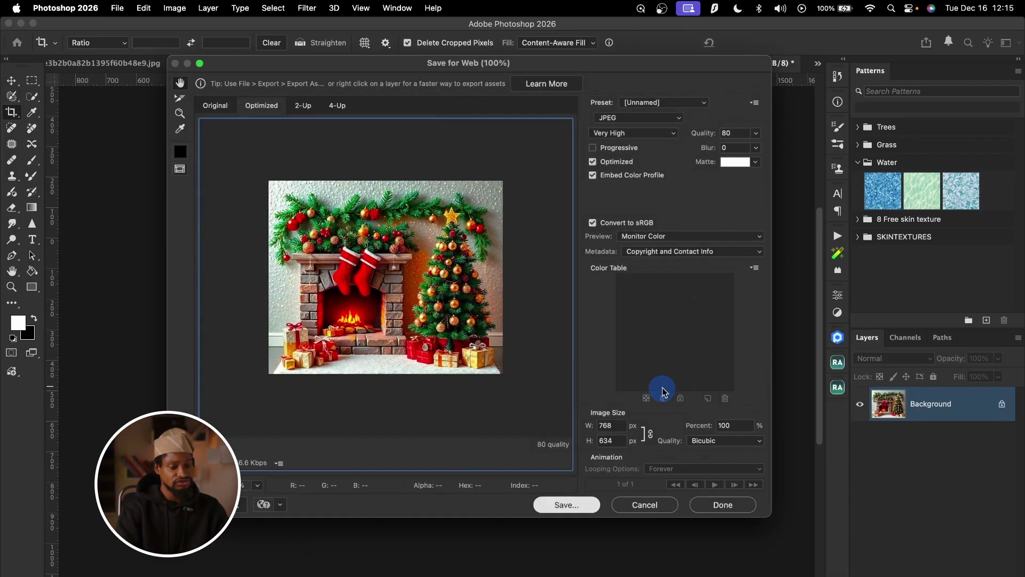
Crop the white fireplace image to about 1074 × 709 px, removing the brick border, grey floor and uneven upper edge.
{"action": "left_click", "coordinate": [478, 66]}
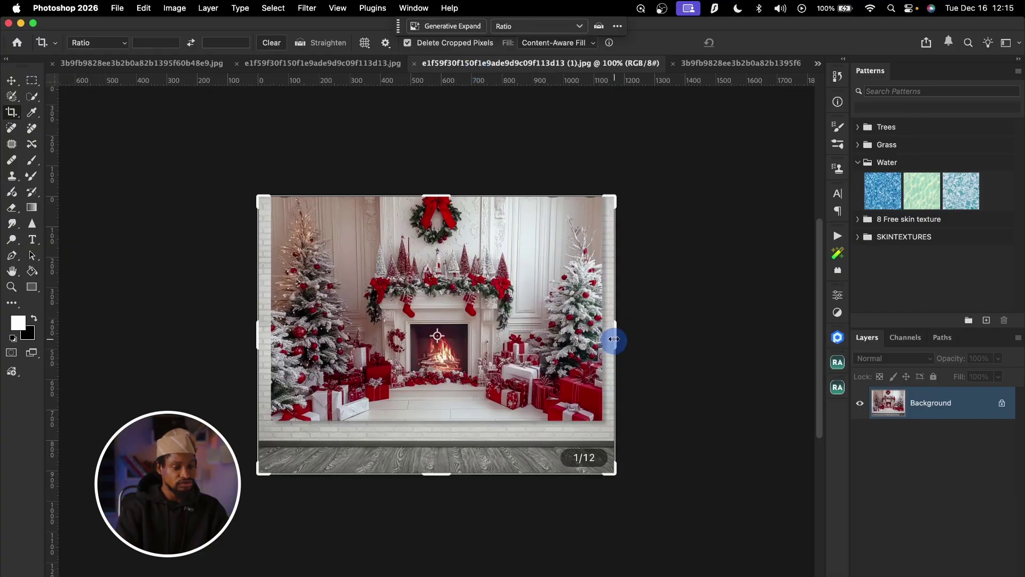
{"action": "double_click", "coordinate": [459, 251]}
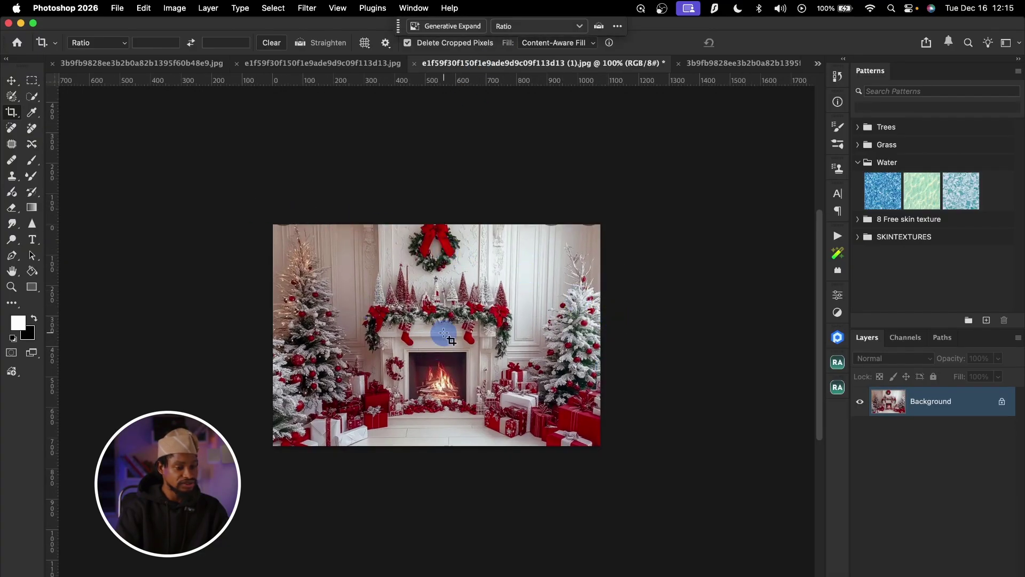
{"action": "left_click", "coordinate": [455, 249]}
{"action": "left_click_drag", "start_coordinate": [445, 228], "coordinate": [444, 226]}
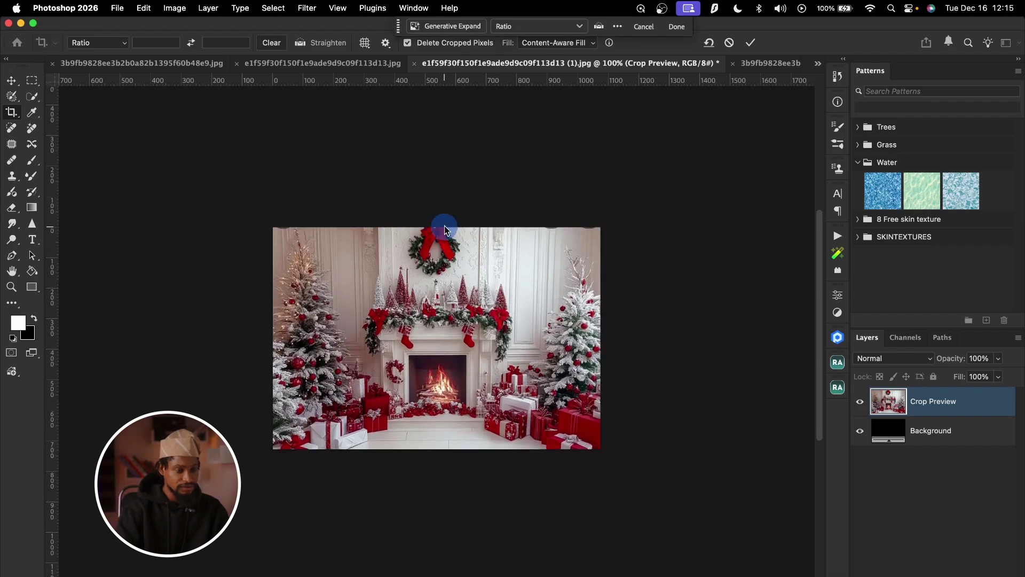
{"action": "double_click", "coordinate": [453, 228]}
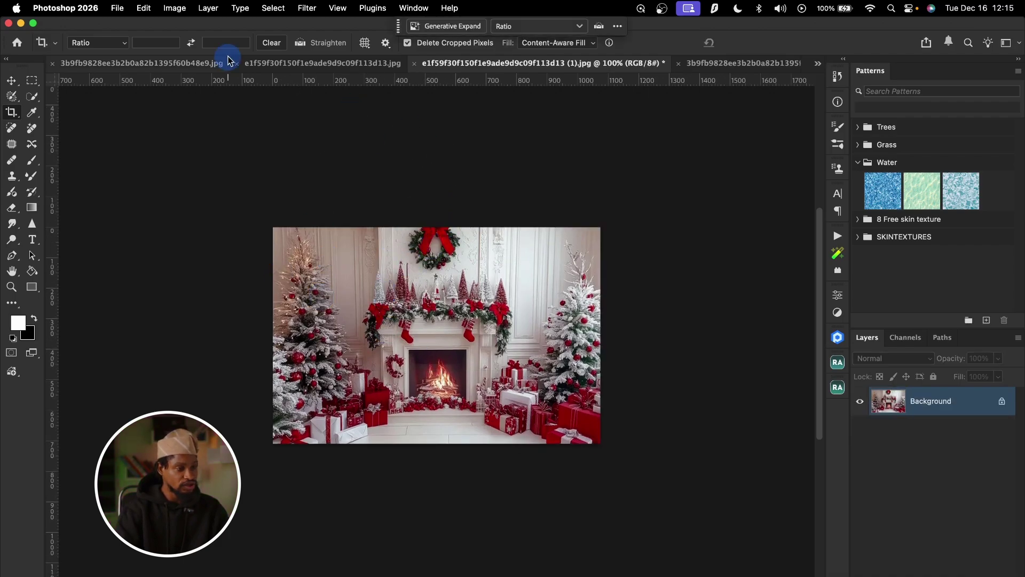
Export the cropped white fireplace image as a web JPEG into the prompt folder under its suggested file name.
{"action": "left_click", "coordinate": [118, 8]}
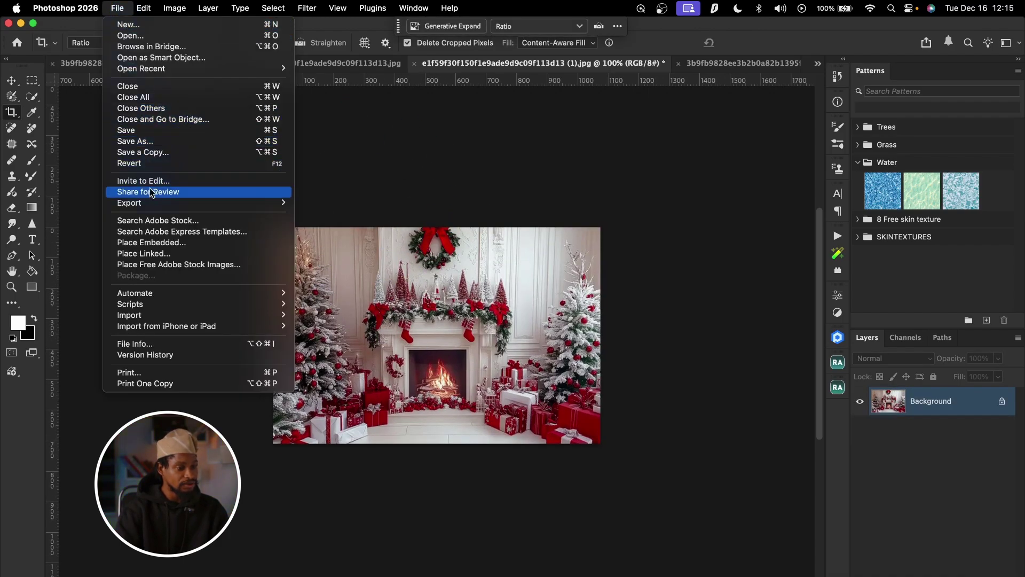
{"action": "mouse_move", "coordinate": [155, 203]}
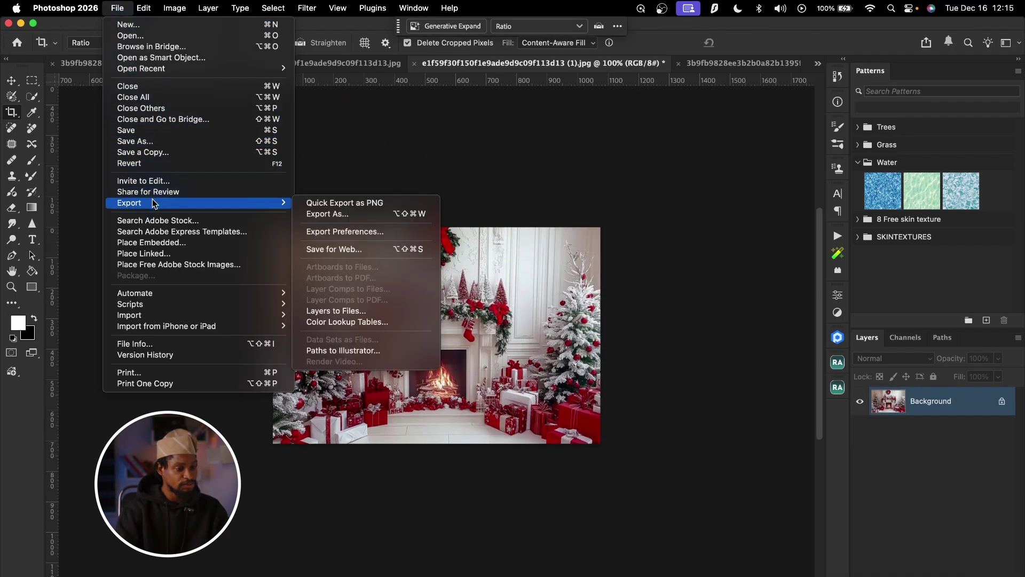
{"action": "left_click", "coordinate": [361, 253]}
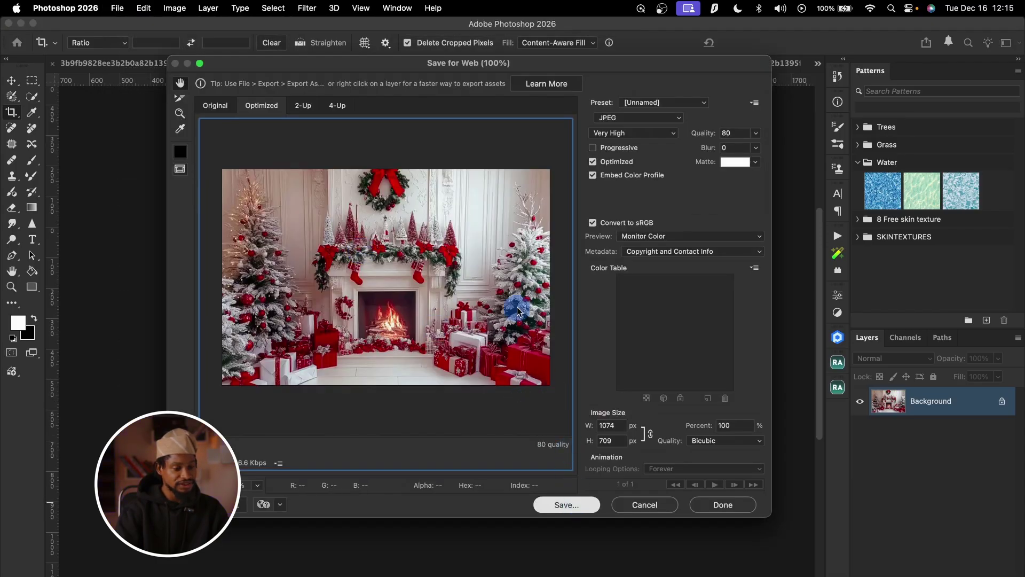
{"action": "key", "text": "Return"}
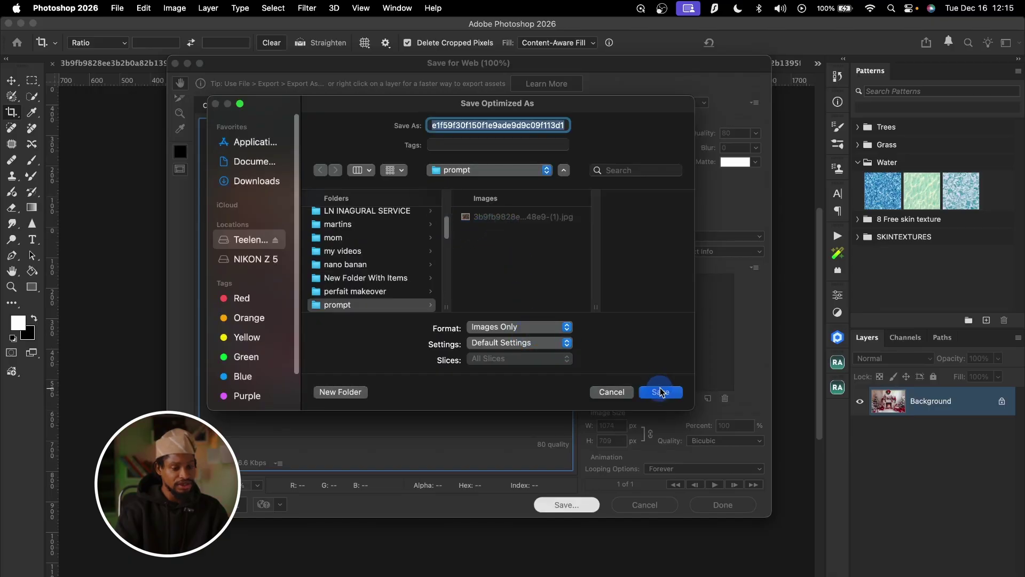
{"action": "left_click", "coordinate": [662, 393]}
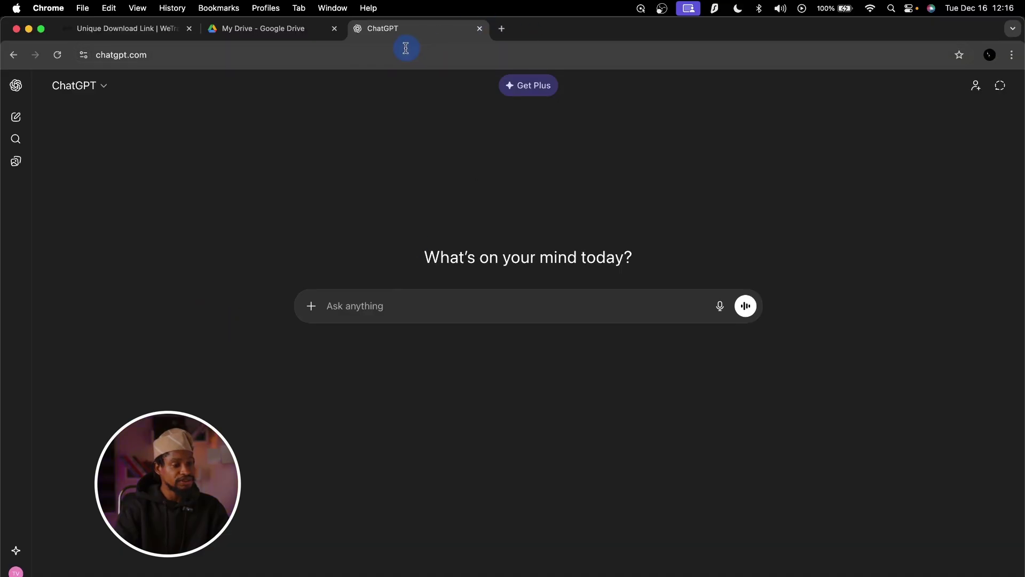
In ChatGPT in Chrome, attach the cropped brick fireplace image from the prompt folder to a new message.
{"action": "left_click", "coordinate": [314, 308]}
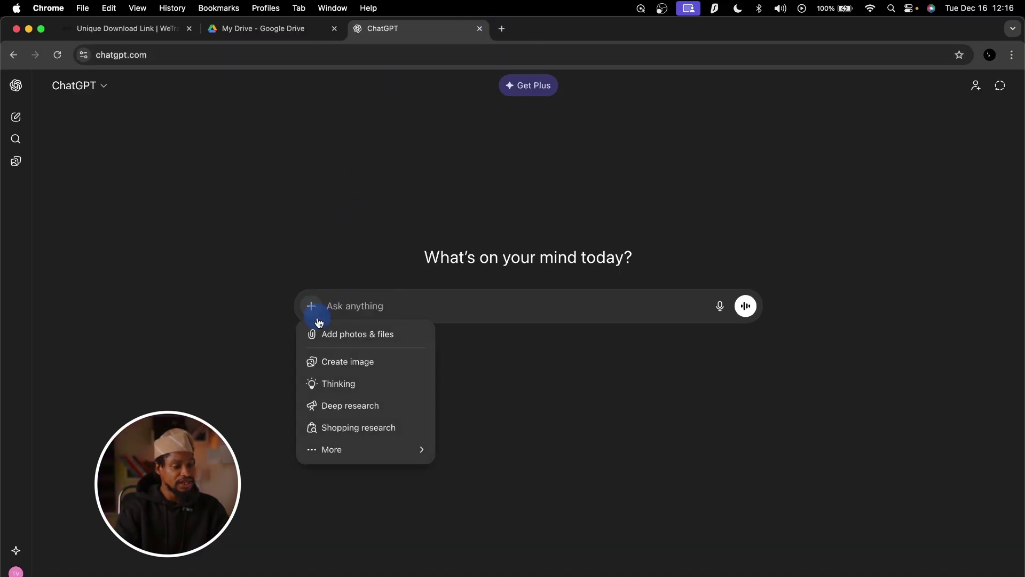
{"action": "left_click", "coordinate": [339, 335]}
{"action": "left_click", "coordinate": [377, 334]}
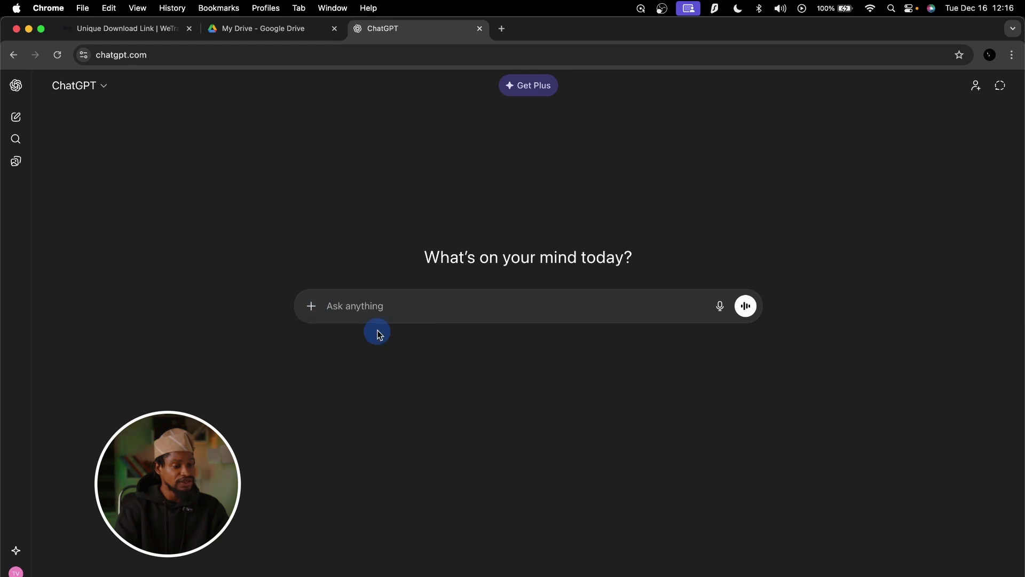
{"action": "left_click", "coordinate": [257, 227]}
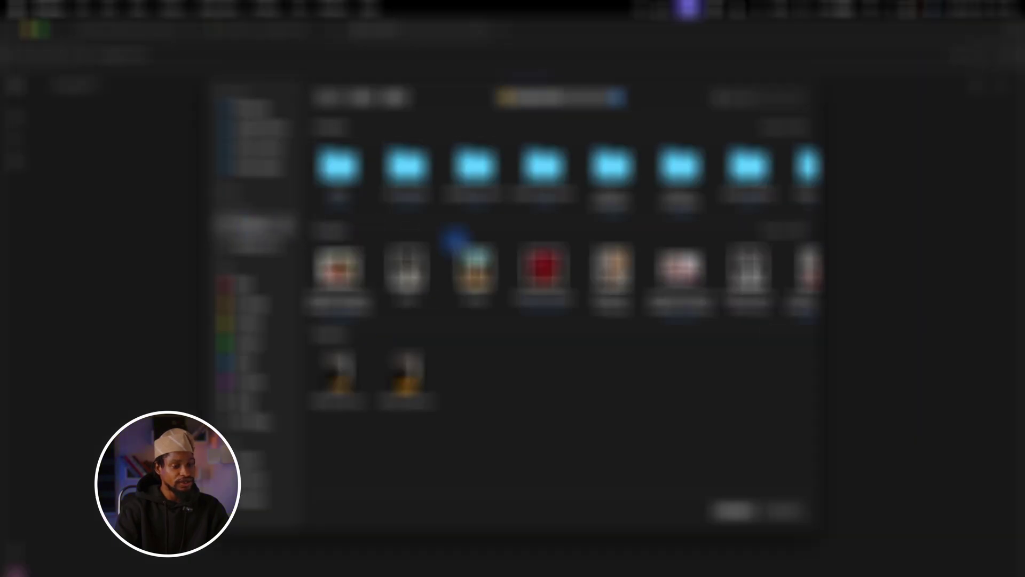
{"action": "scroll", "coordinate": [584, 182], "scroll_direction": "right", "scroll_amount": 3}
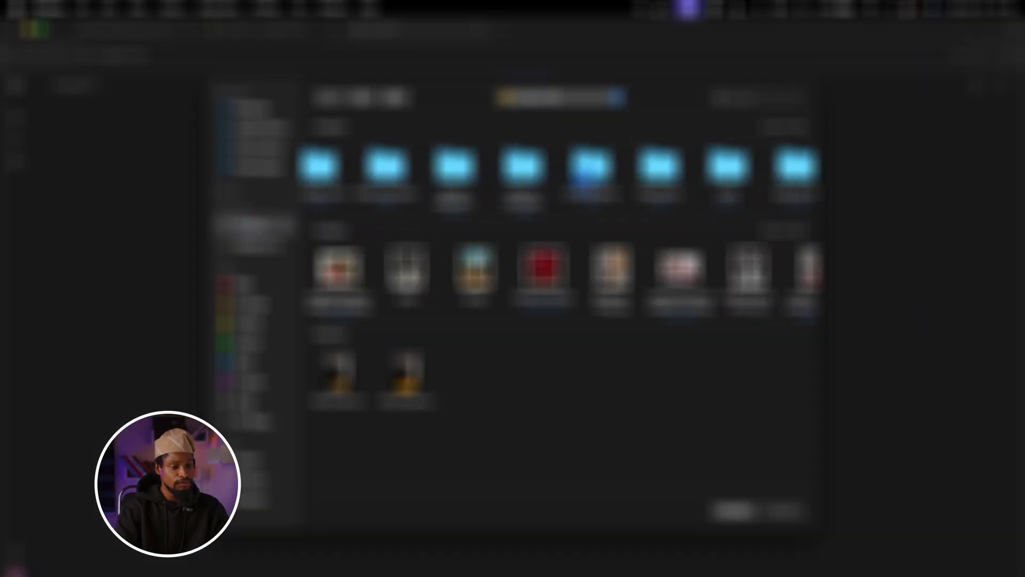
{"action": "scroll", "coordinate": [582, 179], "scroll_direction": "left", "scroll_amount": 3}
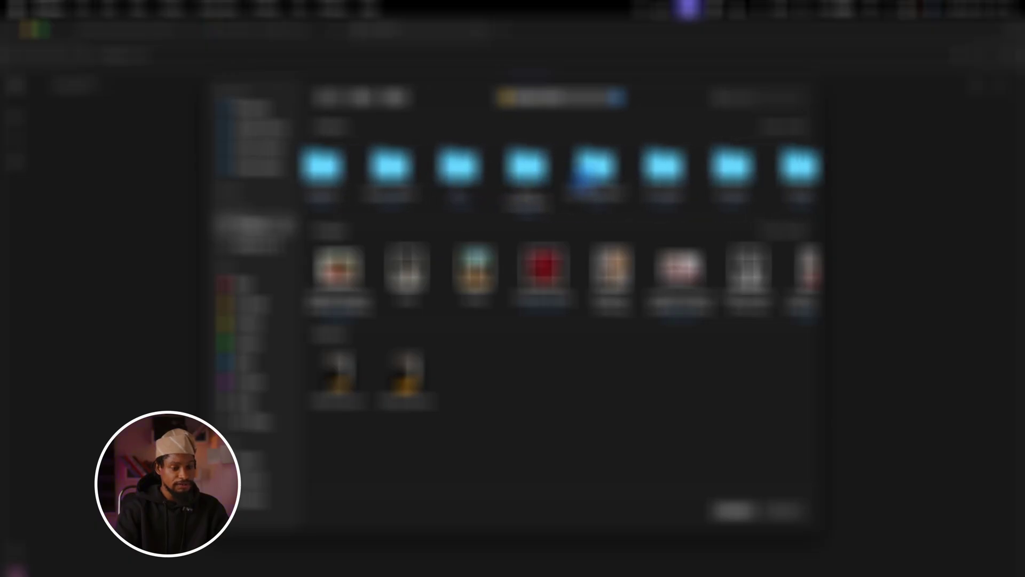
{"action": "double_click", "coordinate": [490, 167]}
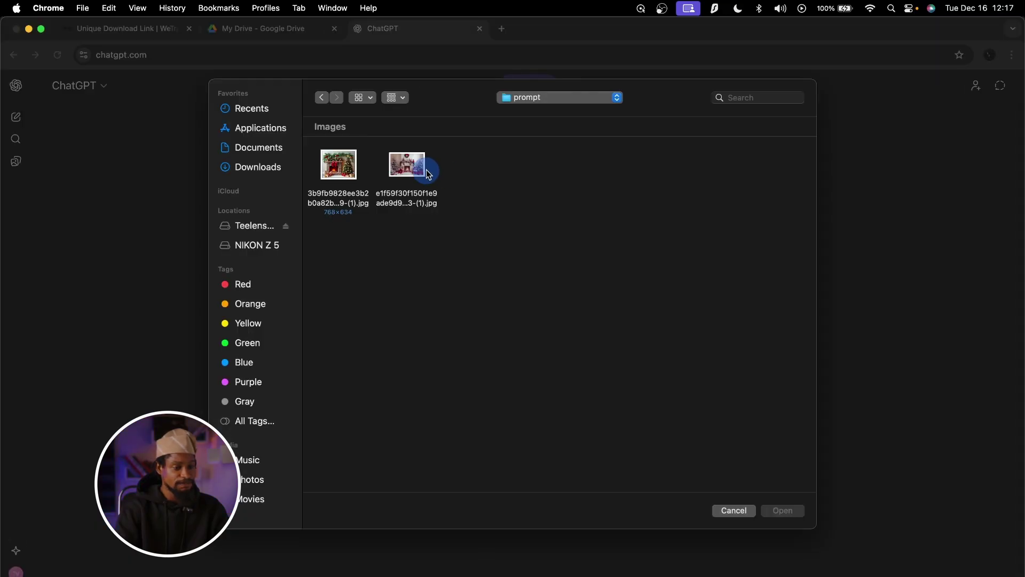
{"action": "left_click", "coordinate": [338, 176]}
{"action": "left_click", "coordinate": [782, 510]}
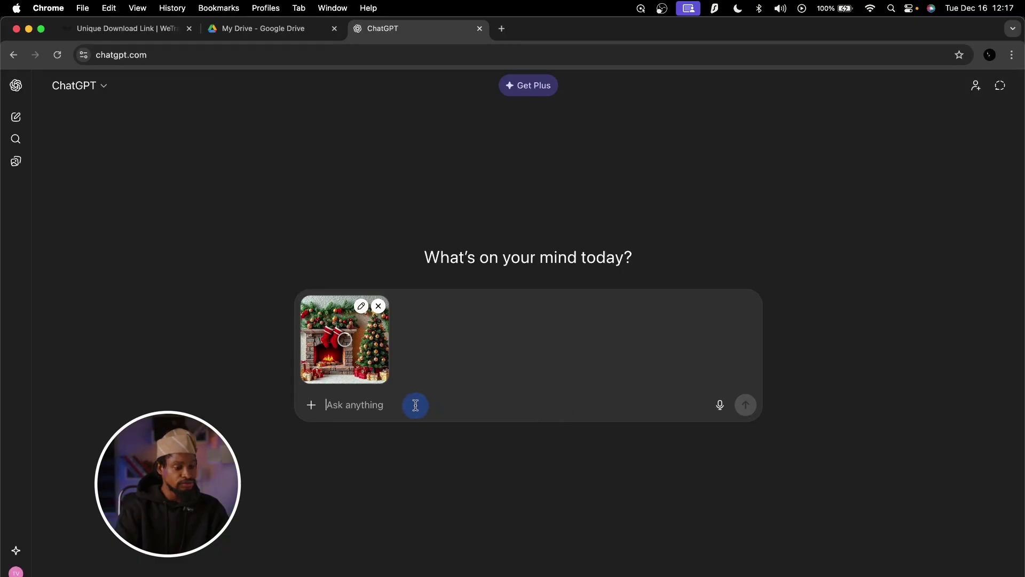
Send the attached image to ChatGPT with the request "describe this image in details".
{"action": "left_click", "coordinate": [416, 406]}
{"action": "type", "text": "describe this image in details"}
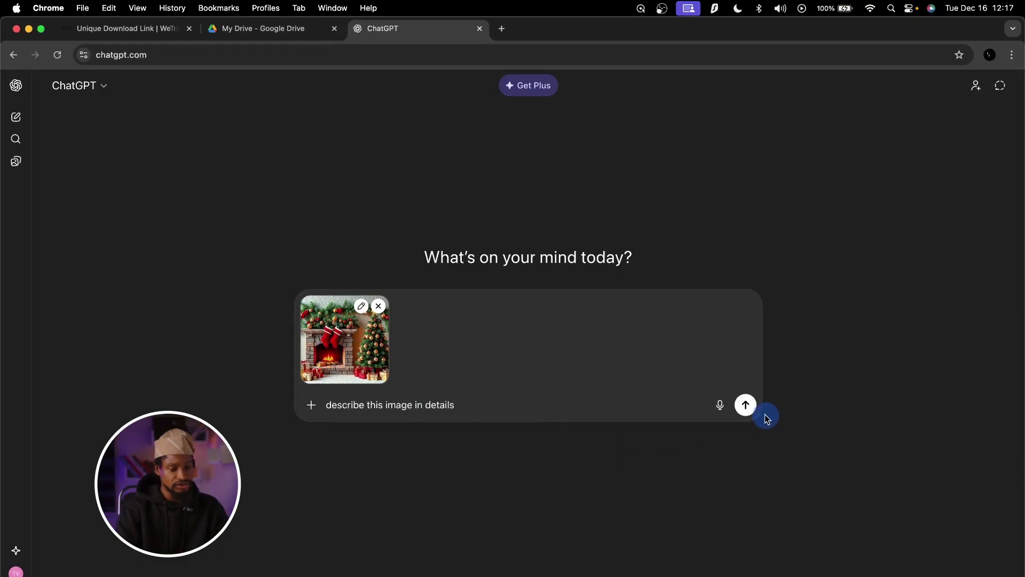
{"action": "left_click", "coordinate": [746, 405]}
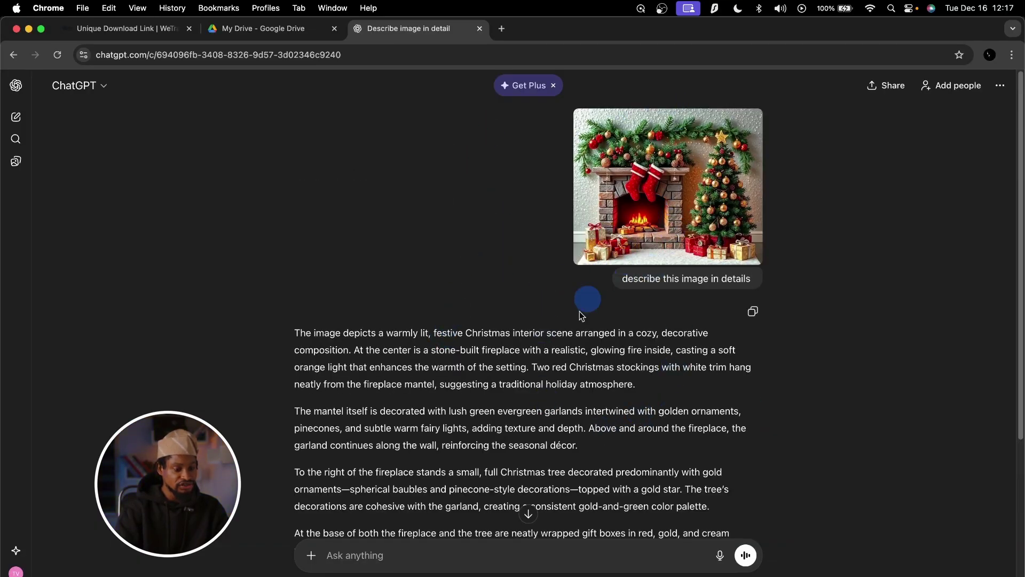
Review ChatGPT's fireplace description, copy the full response and paste it into the message box.
{"action": "scroll", "coordinate": [487, 363], "scroll_direction": "down", "scroll_amount": 5}
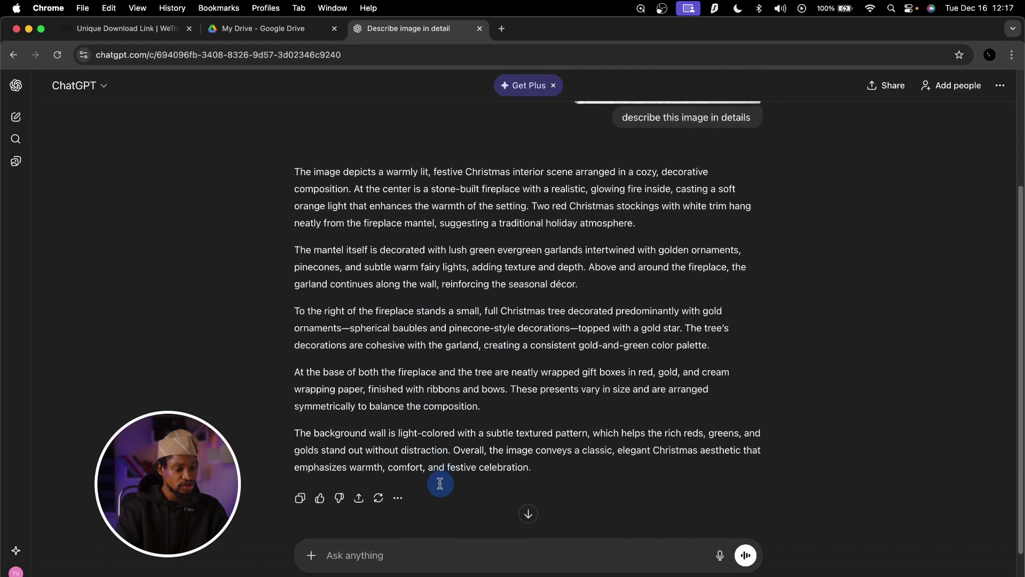
{"action": "scroll", "coordinate": [440, 481], "scroll_direction": "down", "scroll_amount": 2}
{"action": "scroll", "coordinate": [451, 325], "scroll_direction": "up", "scroll_amount": 3}
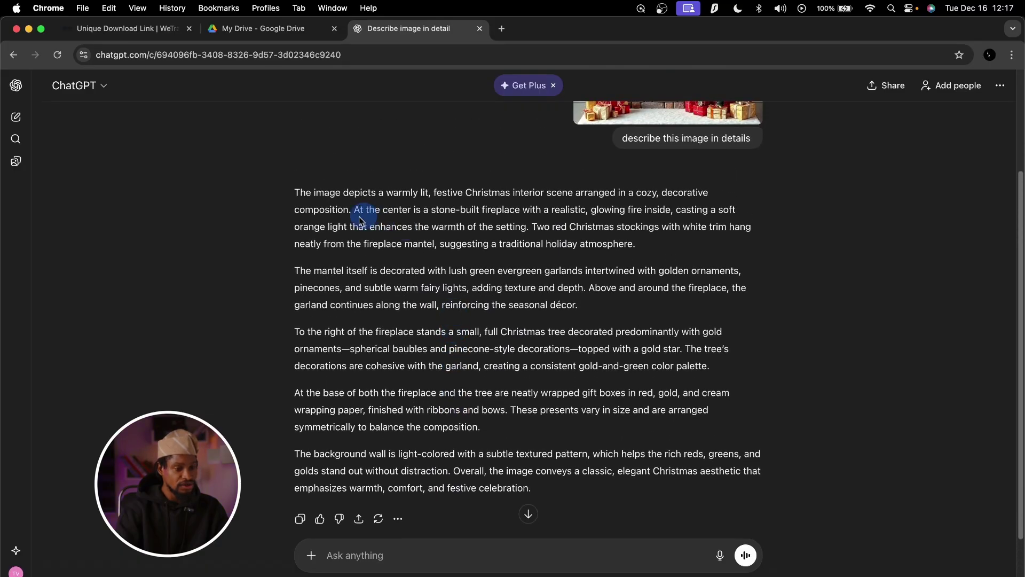
{"action": "scroll", "coordinate": [474, 331], "scroll_direction": "down", "scroll_amount": 2}
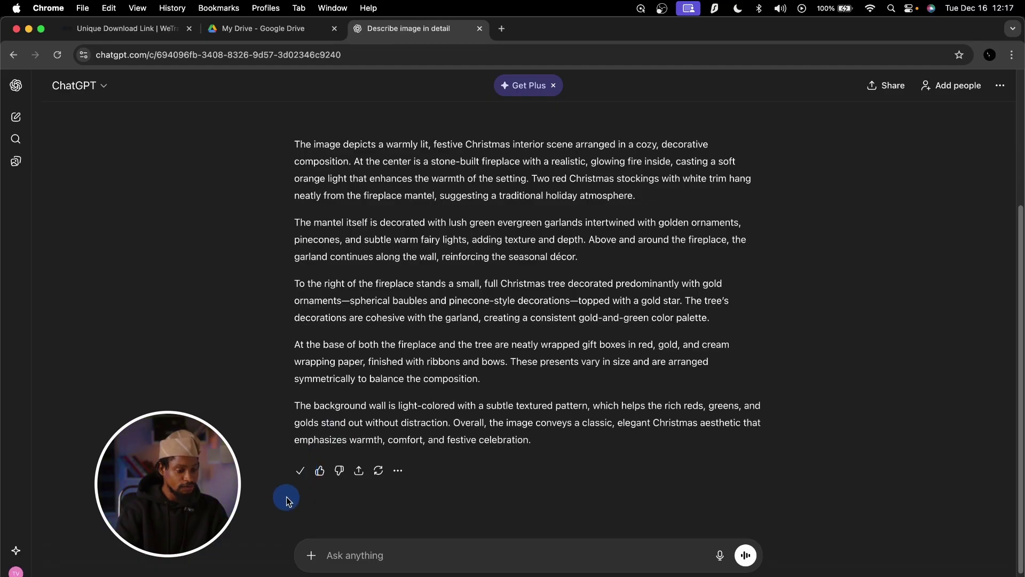
{"action": "left_click", "coordinate": [363, 556]}
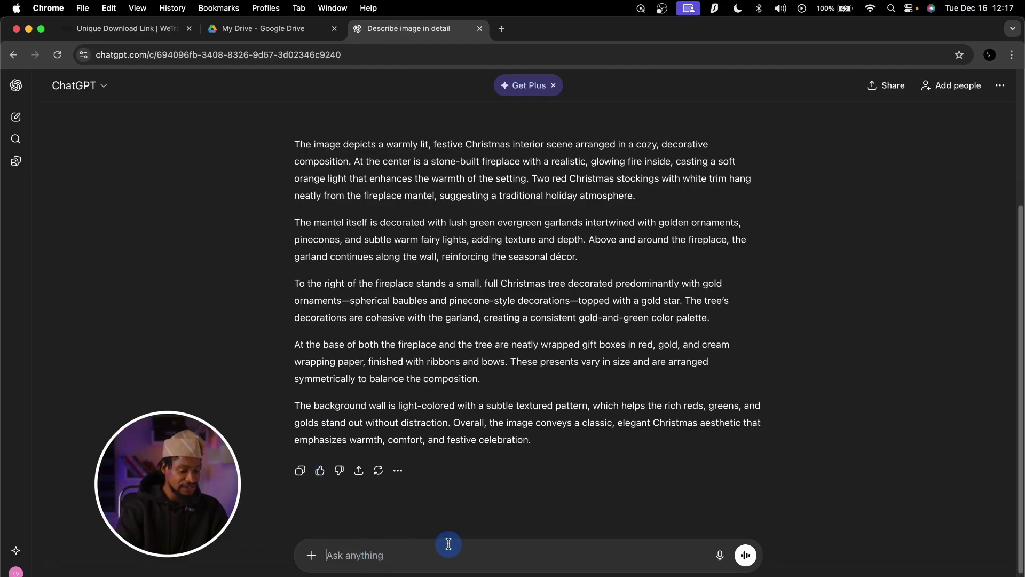
{"action": "key", "text": "super+v"}
{"action": "scroll", "coordinate": [431, 492], "scroll_direction": "up", "scroll_amount": 8}
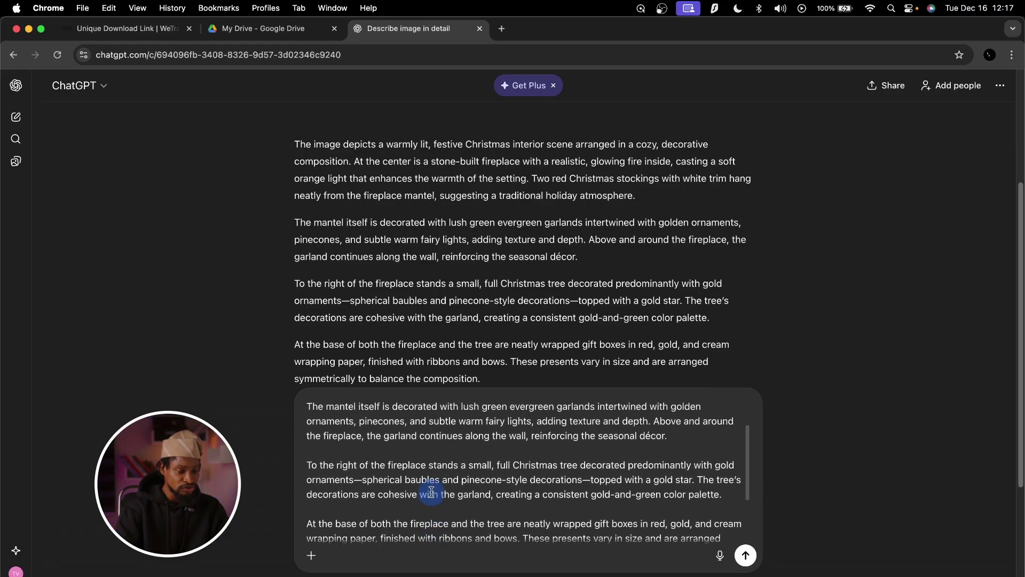
{"action": "scroll", "coordinate": [432, 491], "scroll_direction": "up", "scroll_amount": 4}
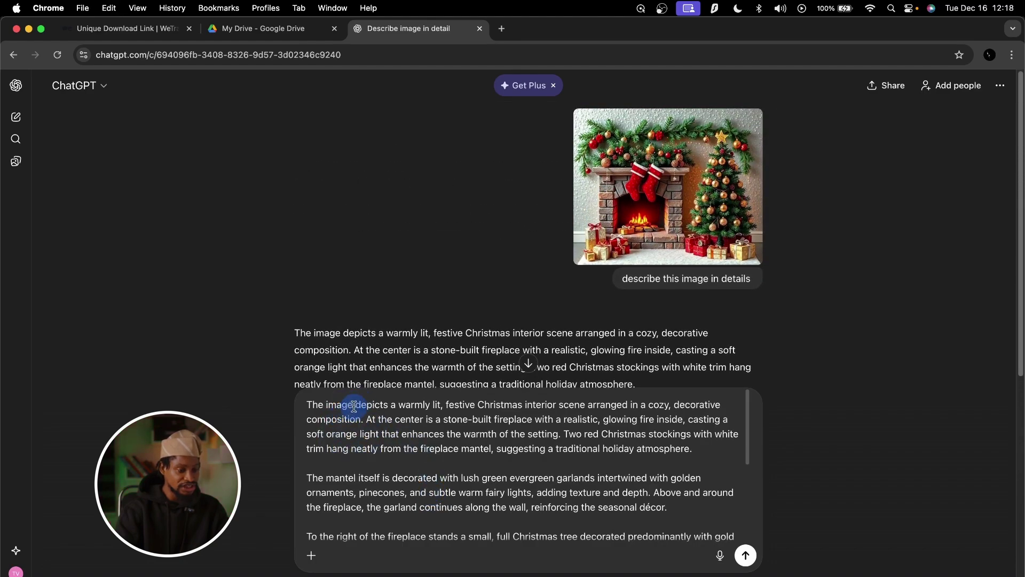
Replace the opening words "The image" in the pasted description with "make the background a".
{"action": "left_click_drag", "start_coordinate": [356, 404], "coordinate": [258, 404]}
{"action": "type", "text": "makwe"}
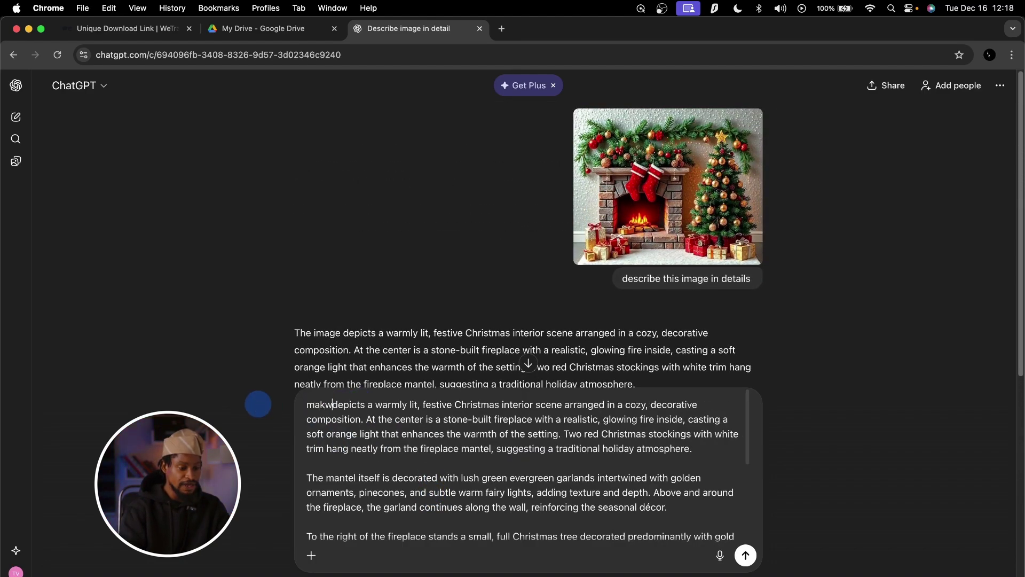
{"action": "key", "text": "BackSpace"}
{"action": "key", "text": "BackSpace"}
{"action": "key", "text": "BackSpace"}
{"action": "type", "text": "e the background a"}
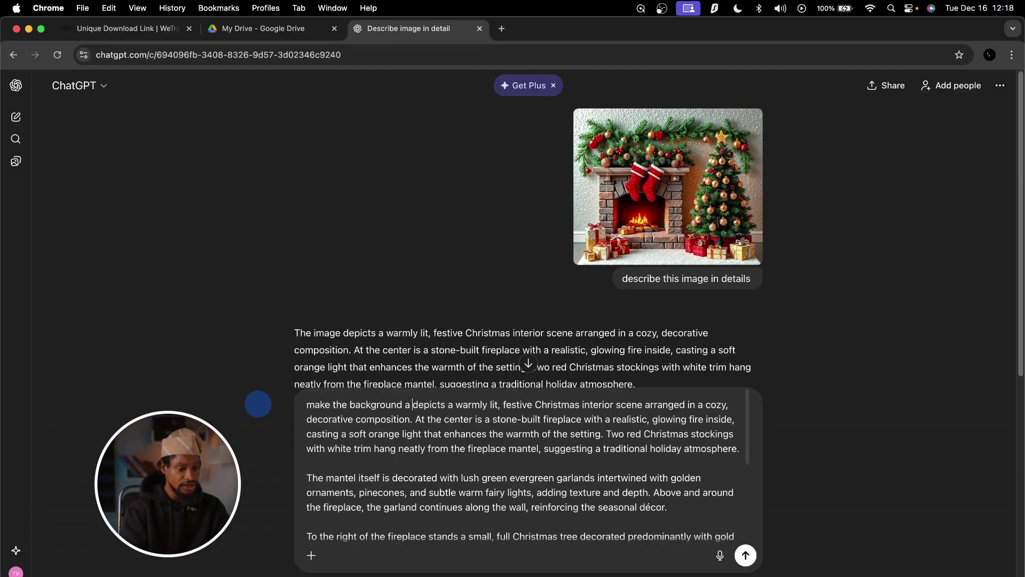
Copy the entire edited prompt, switch to Photoshop, and select the whole canvas of the couple portrait.
{"action": "left_click_drag", "start_coordinate": [307, 405], "coordinate": [651, 539]}
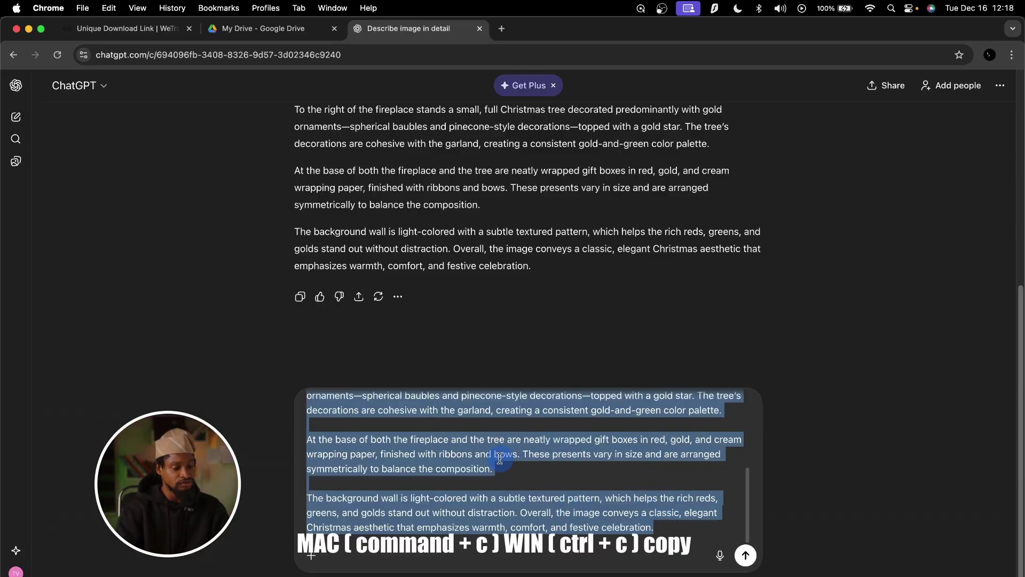
{"action": "left_click", "coordinate": [322, 576]}
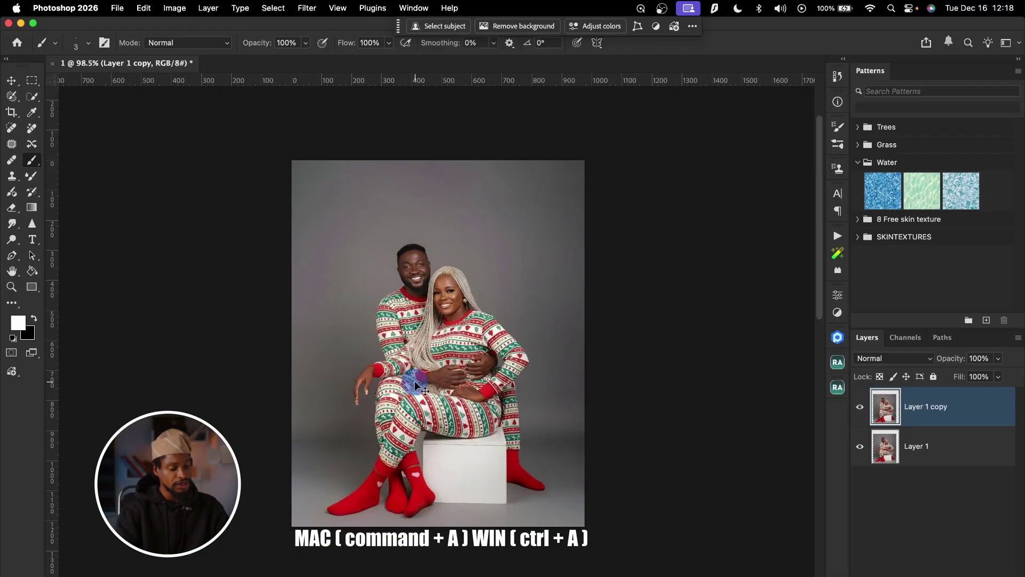
{"action": "key", "text": "super+a"}
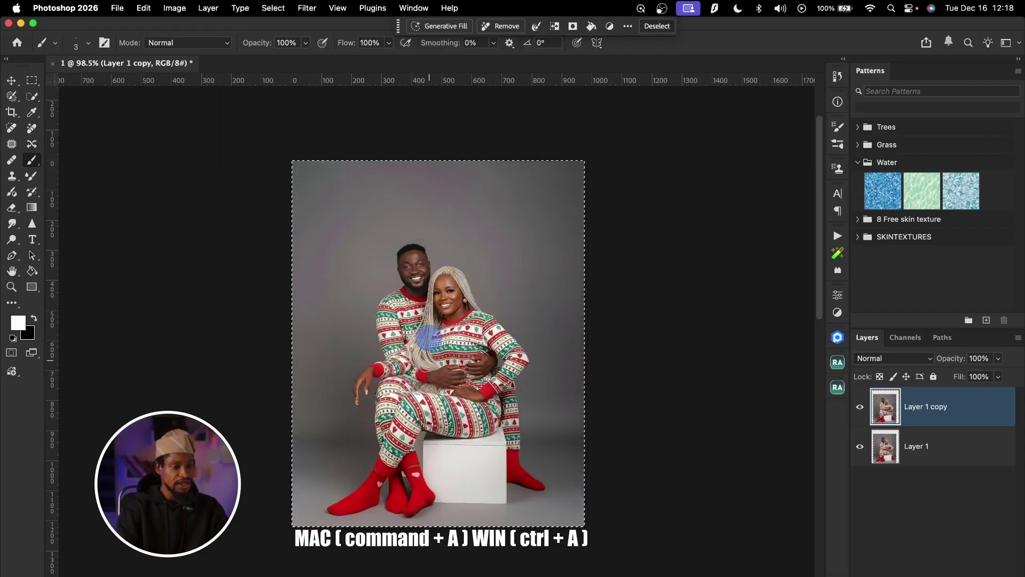
{"action": "left_click", "coordinate": [435, 25]}
{"action": "key", "text": "Escape"}
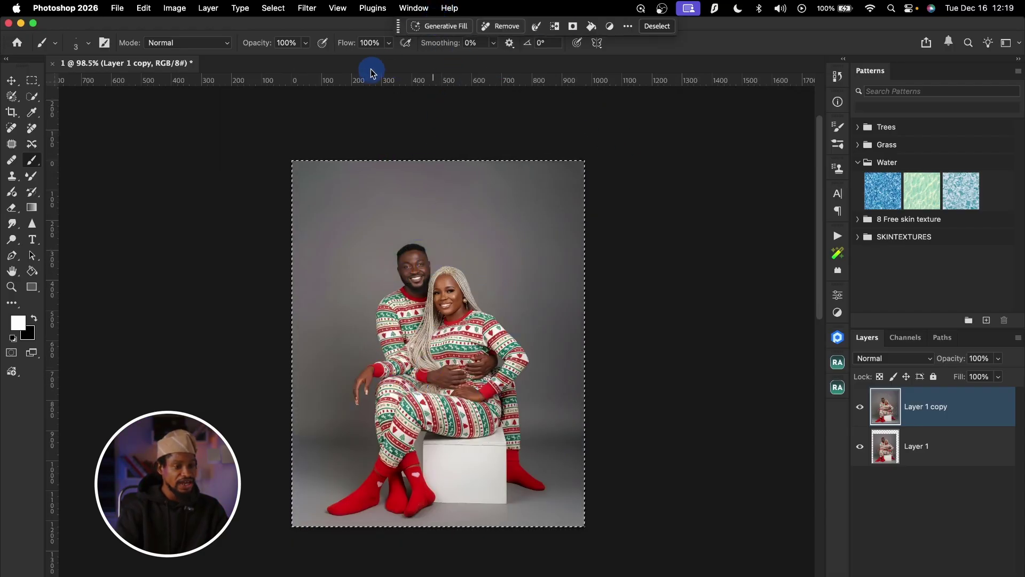
{"action": "left_click", "coordinate": [413, 8]}
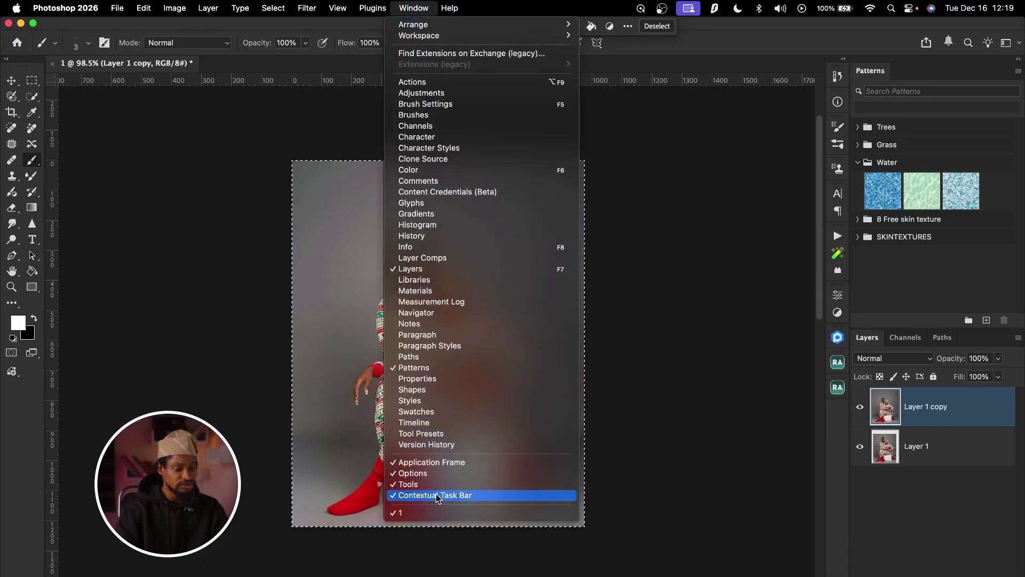
{"action": "left_click", "coordinate": [639, 368]}
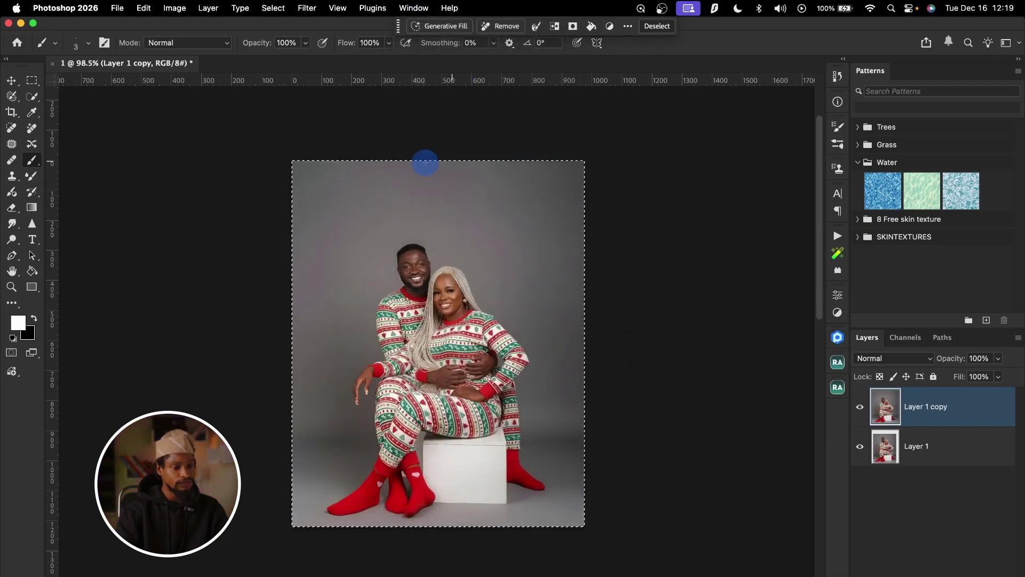
Run Generative Fill on the whole canvas with the pasted Christmas fireplace prompt, using the Gemini 3 (with Nano Banana Pro) model.
{"action": "left_click", "coordinate": [442, 26]}
{"action": "left_click", "coordinate": [449, 27]}
{"action": "key", "text": "super+v"}
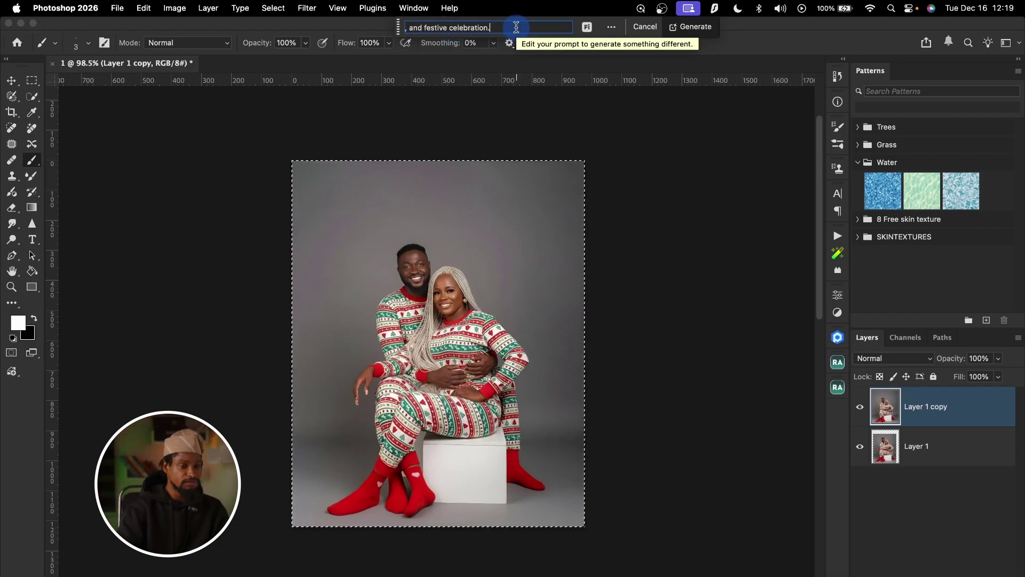
{"action": "left_click", "coordinate": [587, 27]}
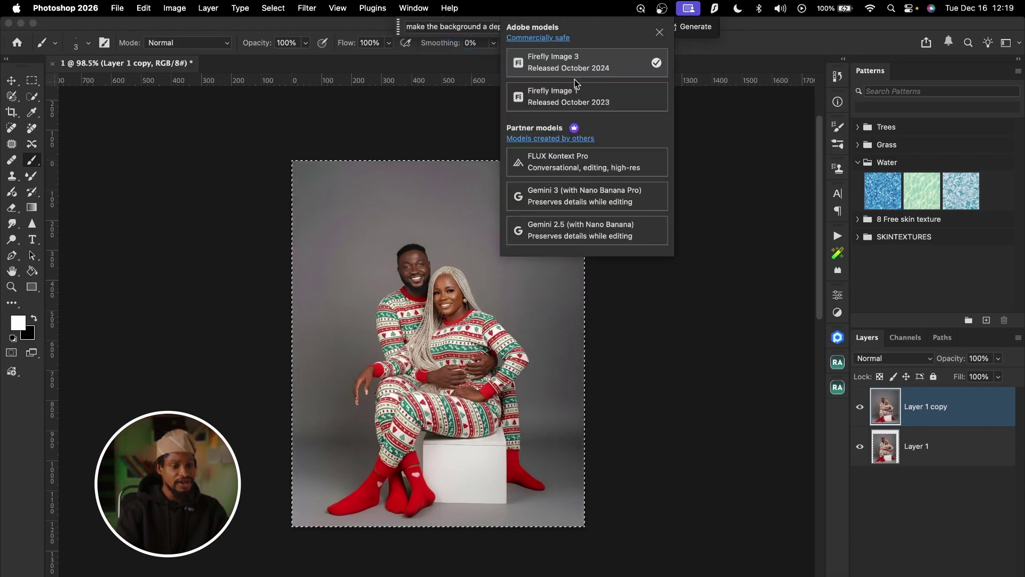
{"action": "left_click", "coordinate": [614, 198]}
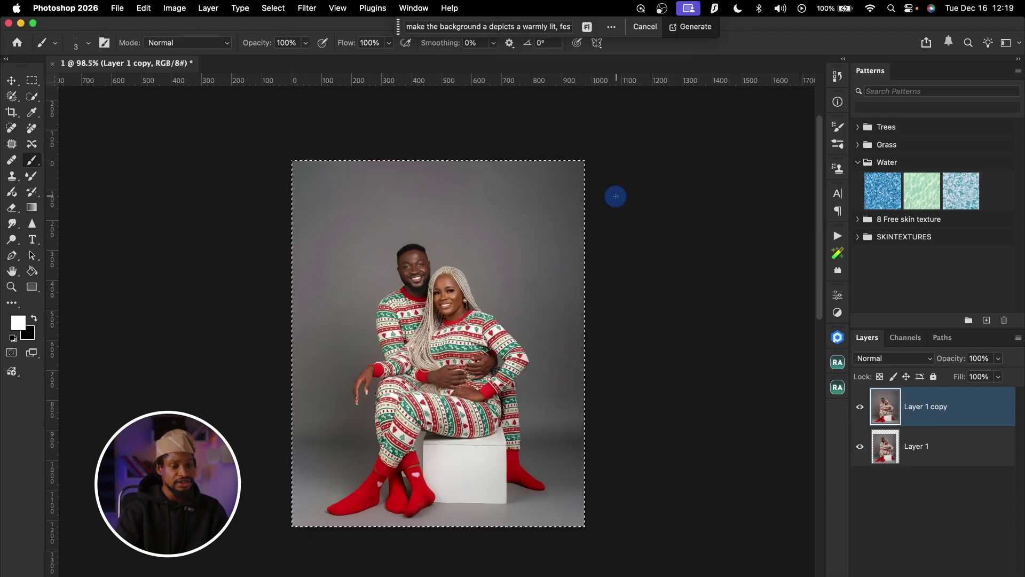
{"action": "left_click", "coordinate": [692, 33]}
Inspect the couple's faces up close and compare the generated fireplace layer with the original portrait.
{"action": "key", "text": "z"}
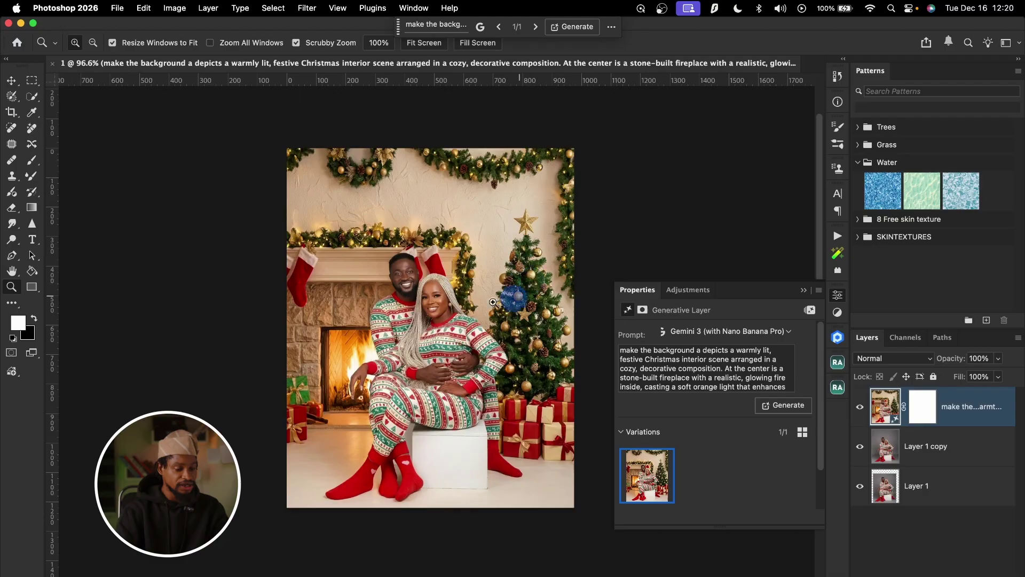
{"action": "left_click_drag", "start_coordinate": [430, 302], "coordinate": [405, 268]}
{"action": "left_click_drag", "start_coordinate": [473, 283], "coordinate": [510, 279]}
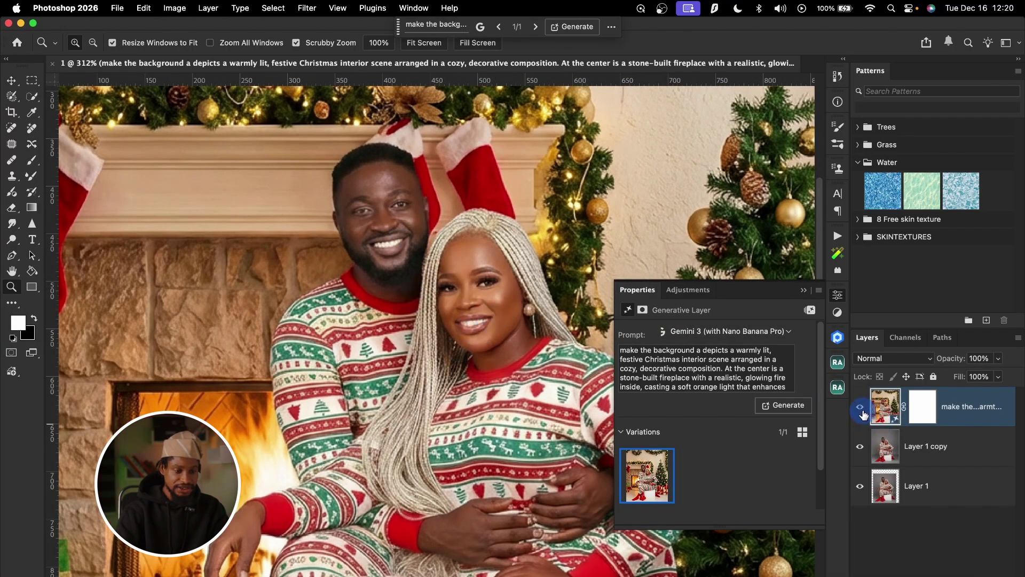
{"action": "left_click", "coordinate": [862, 409]}
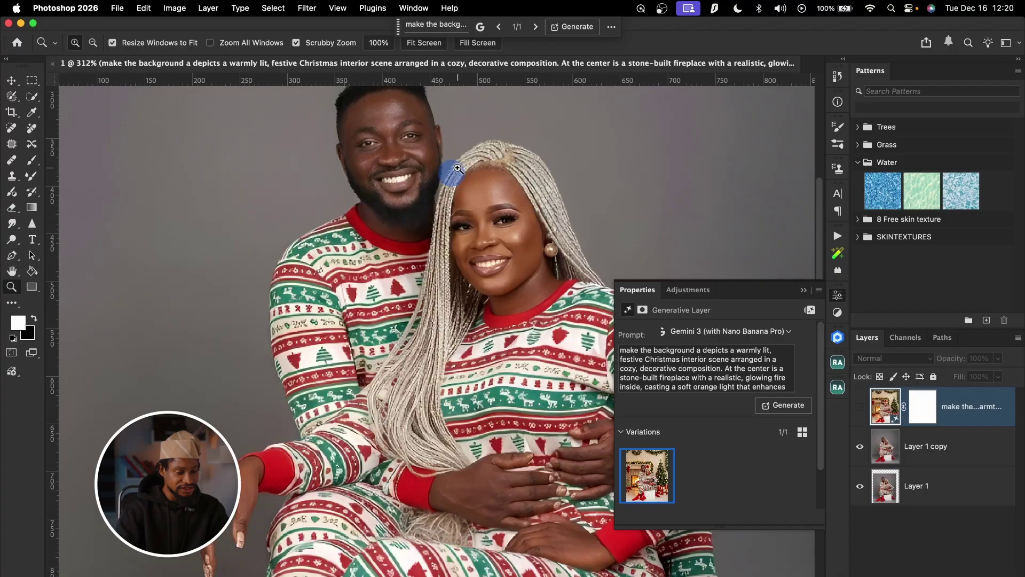
{"action": "left_click", "coordinate": [860, 408]}
{"action": "left_click", "coordinate": [472, 337], "text": "alt"}
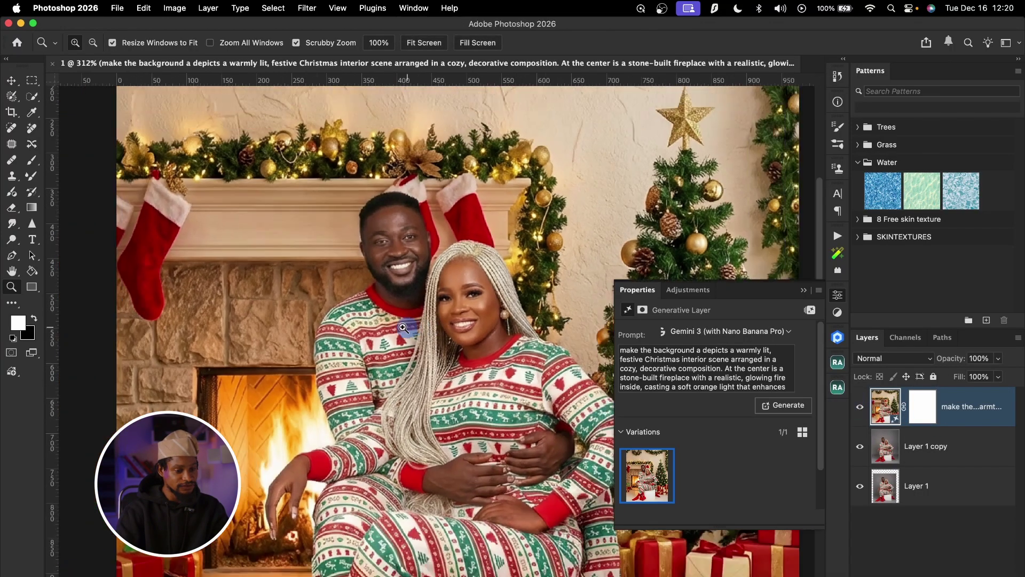
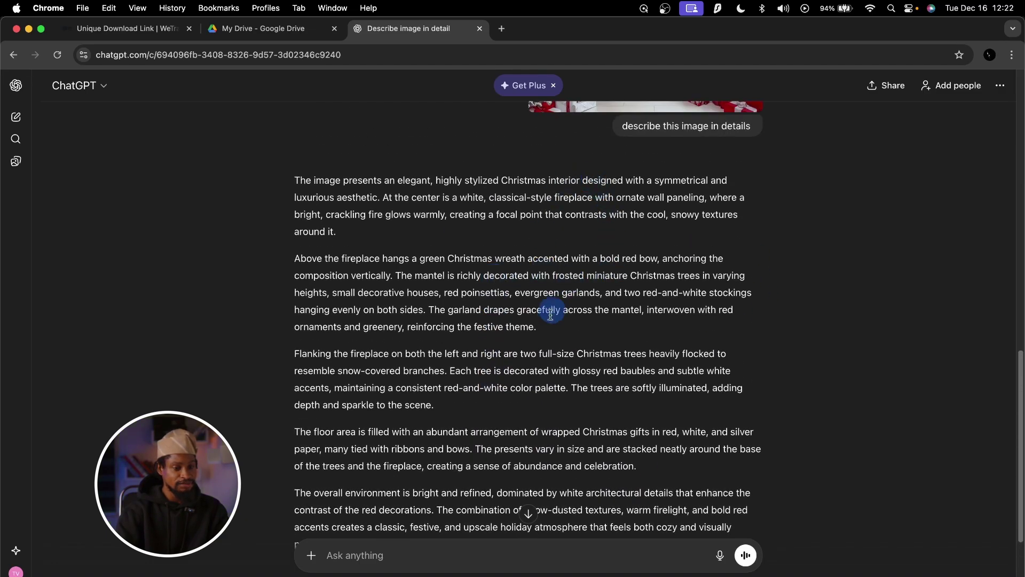
Copy ChatGPT's full description of the white fireplace interior and paste it into the message box.
{"action": "scroll", "coordinate": [555, 299], "scroll_direction": "down", "scroll_amount": 2}
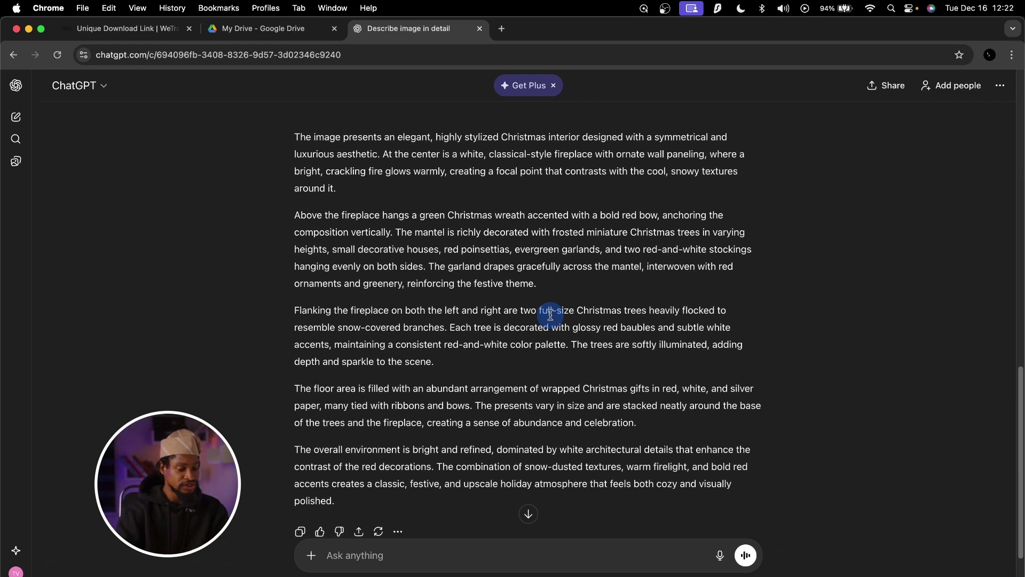
{"action": "scroll", "coordinate": [550, 315], "scroll_direction": "down", "scroll_amount": 3}
{"action": "left_click", "coordinate": [351, 548]}
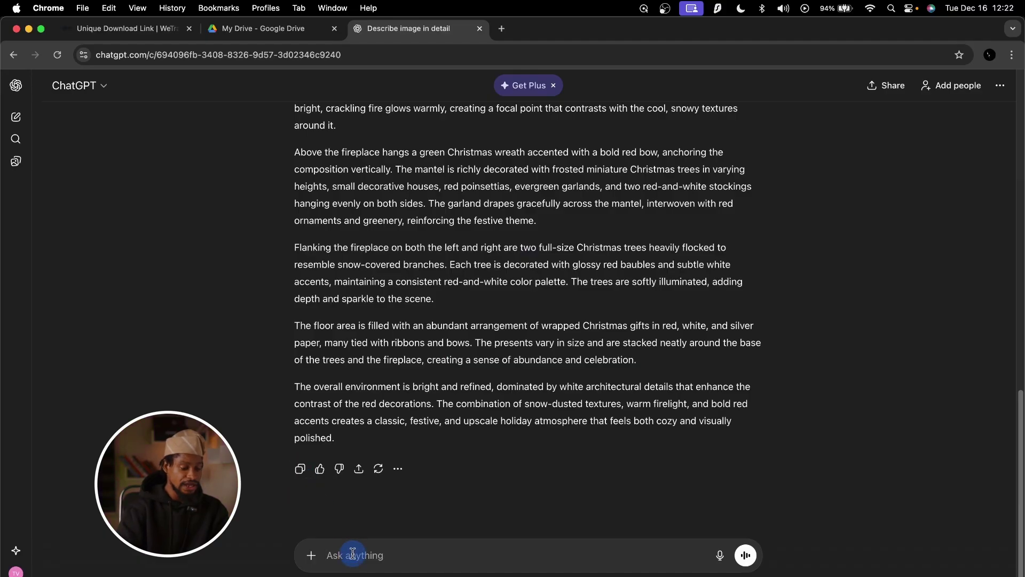
{"action": "key", "text": "super+v"}
{"action": "scroll", "coordinate": [384, 523], "scroll_direction": "up", "scroll_amount": 10}
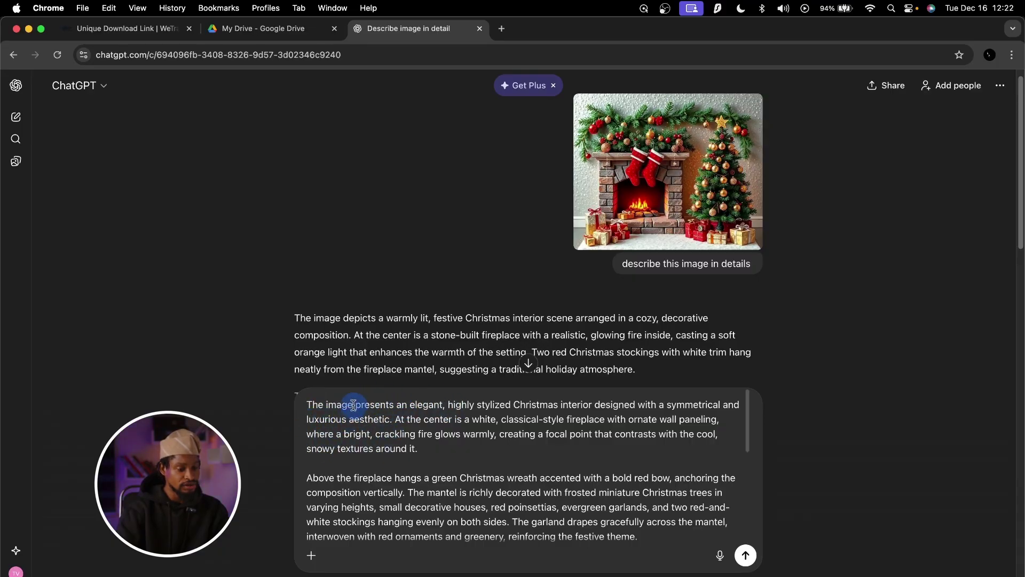
Replace the opening words "The image presents" with "make the" and copy the entire edited prompt.
{"action": "left_click_drag", "start_coordinate": [352, 404], "coordinate": [285, 407]}
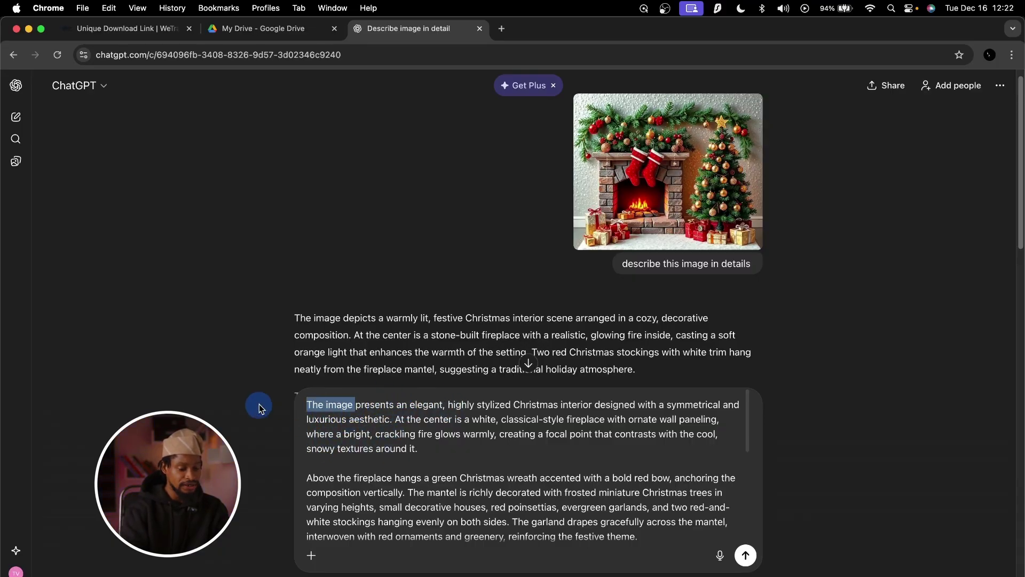
{"action": "type", "text": "make the"}
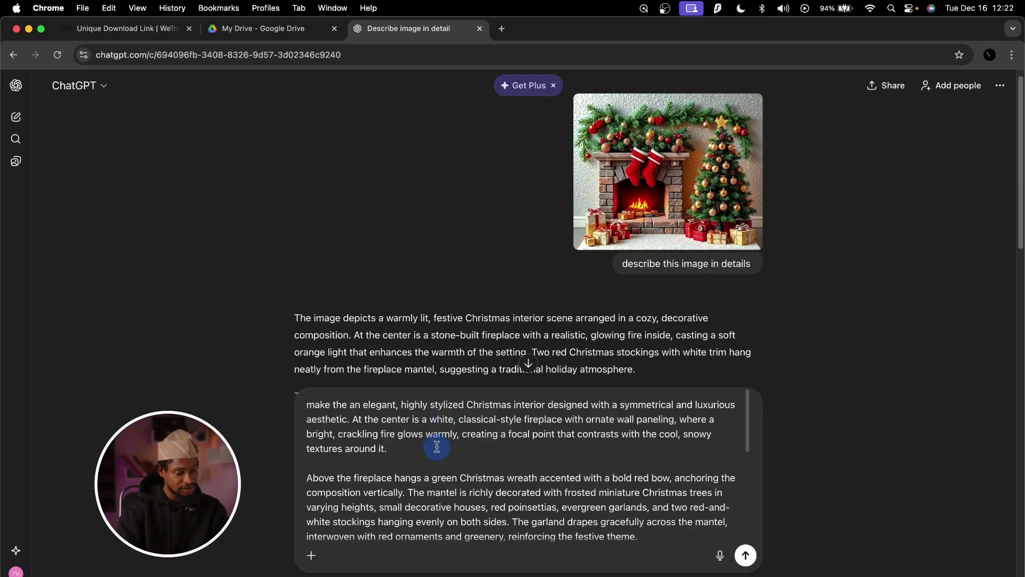
{"action": "scroll", "coordinate": [401, 487], "scroll_direction": "down", "scroll_amount": 3}
{"action": "key", "text": "super+a"}
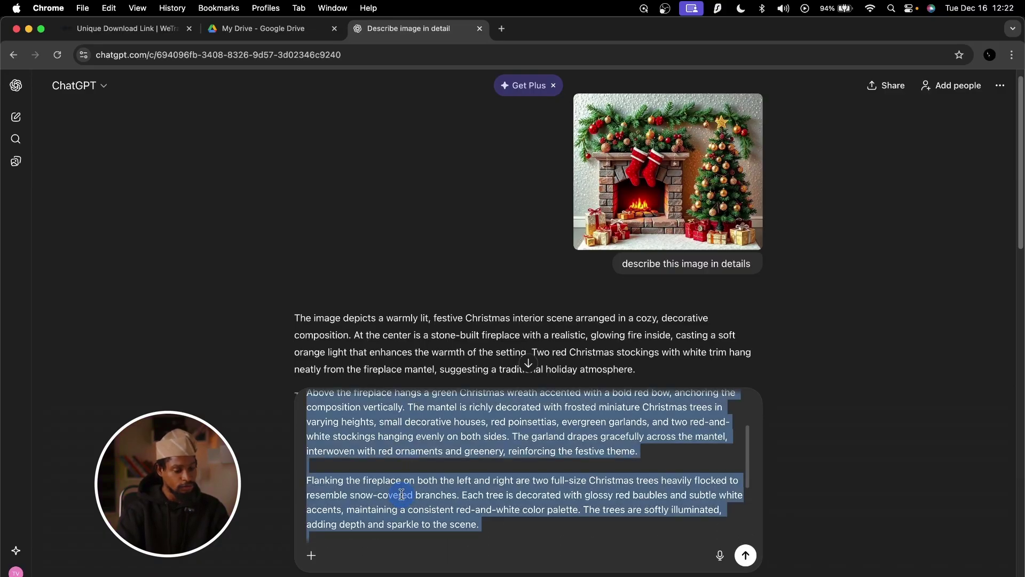
{"action": "key", "text": "super+c"}
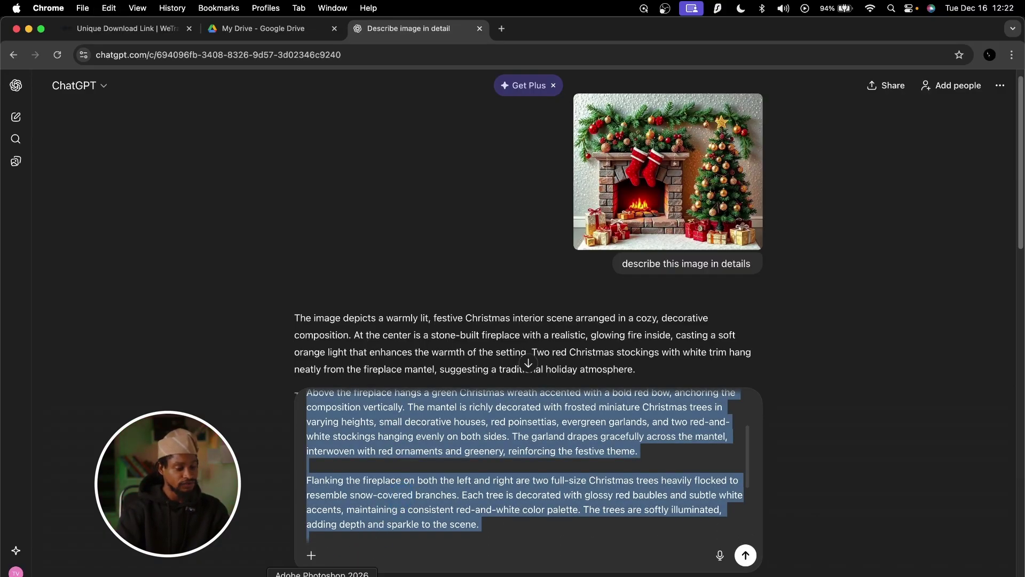
Switch to Photoshop, hide the generated stone-fireplace layer and select the whole canvas on Layer 1 copy.
{"action": "key", "text": "super+Tab"}
{"action": "left_click", "coordinate": [860, 409]}
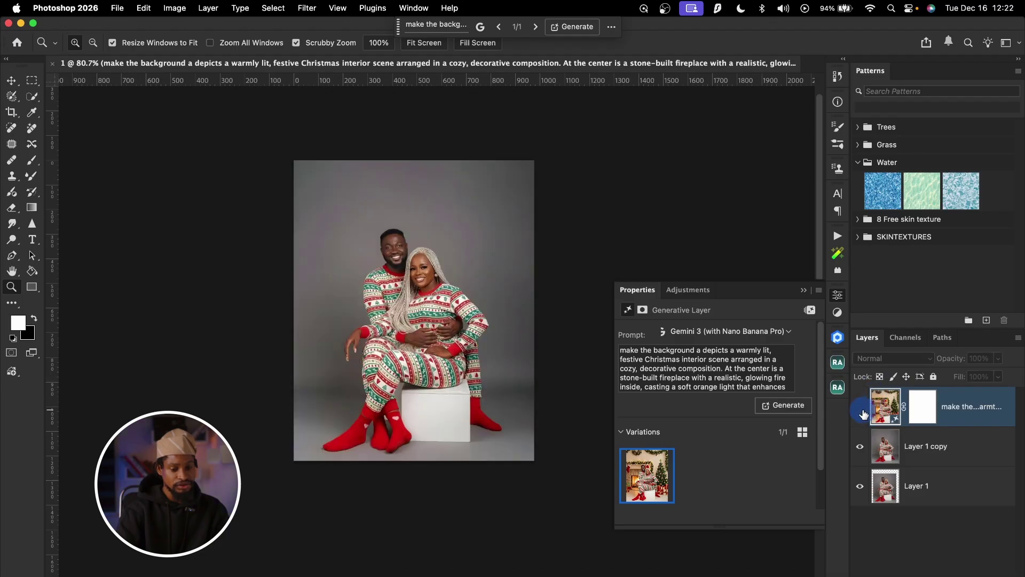
{"action": "left_click", "coordinate": [938, 451]}
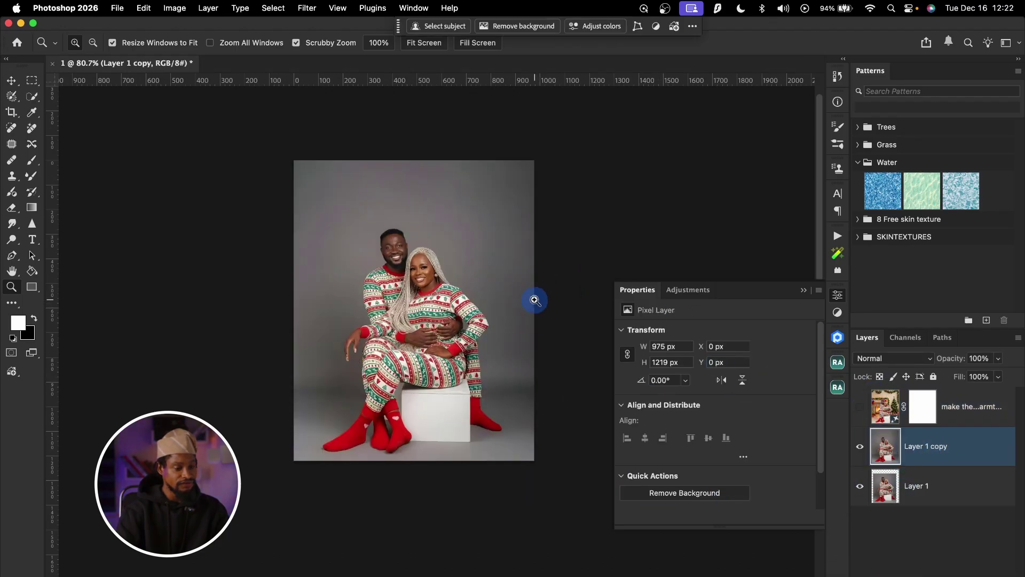
{"action": "key", "text": "super+a"}
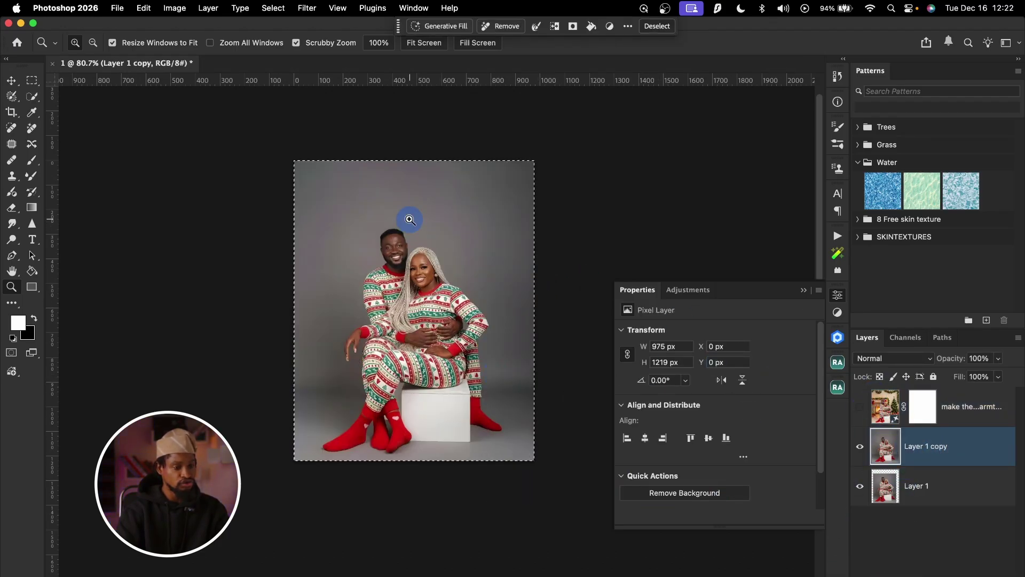
Run Generative Fill on the selection with the pasted white-fireplace prompt, using the Gemini 3 (with Nano Banana Pro) model.
{"action": "left_click", "coordinate": [459, 26]}
{"action": "key", "text": "super+v"}
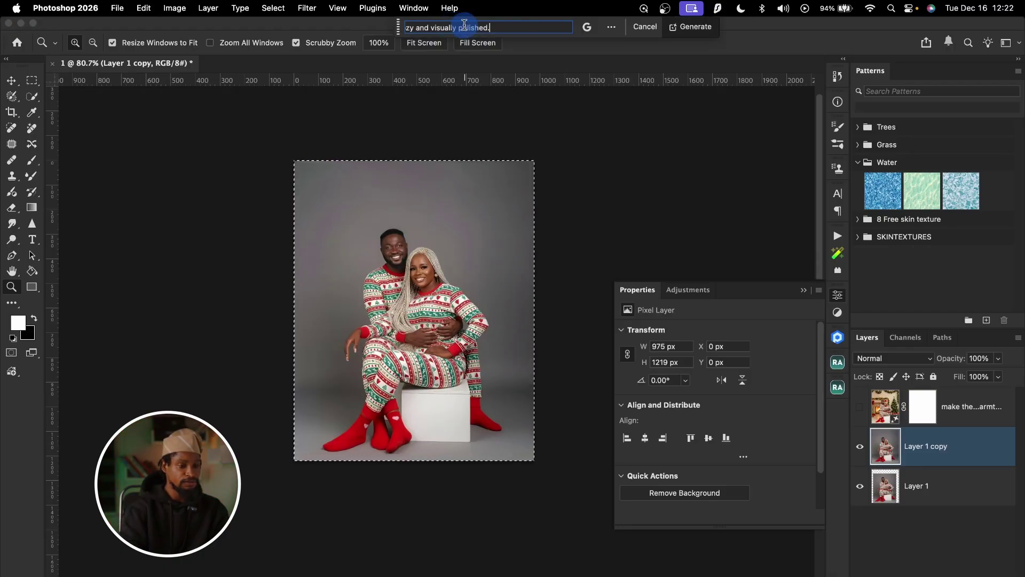
{"action": "left_click", "coordinate": [587, 27]}
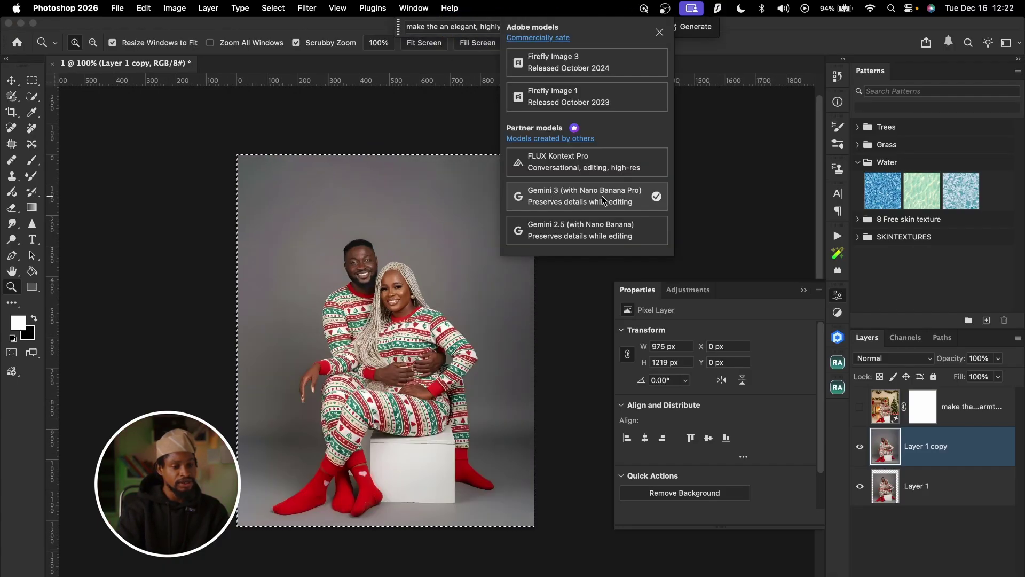
{"action": "left_click", "coordinate": [694, 29]}
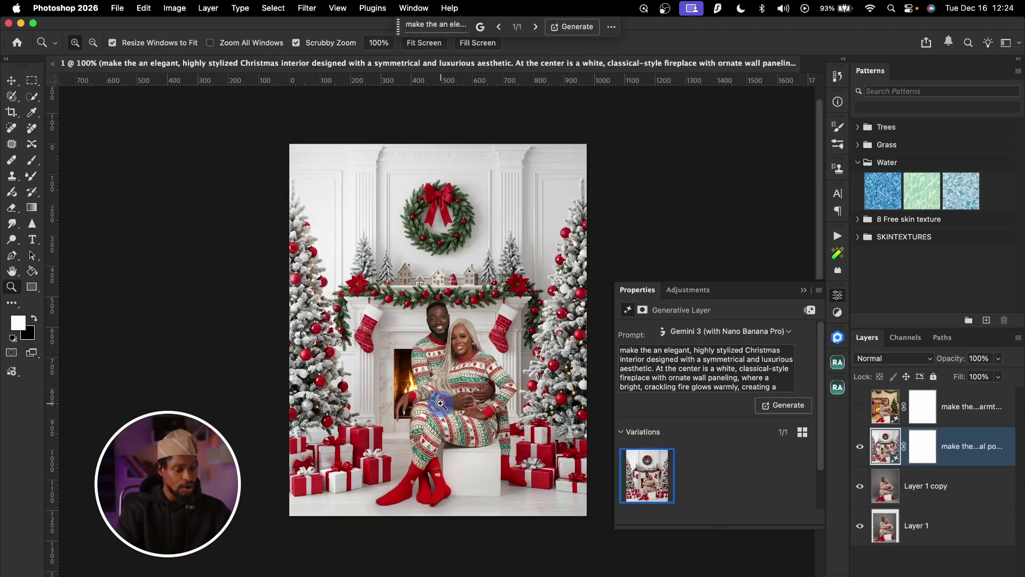
Compare the white-fireplace result with the original portrait and the stone-fireplace version by toggling the generated layers' visibility.
{"action": "left_click_drag", "start_coordinate": [498, 342], "coordinate": [468, 362]}
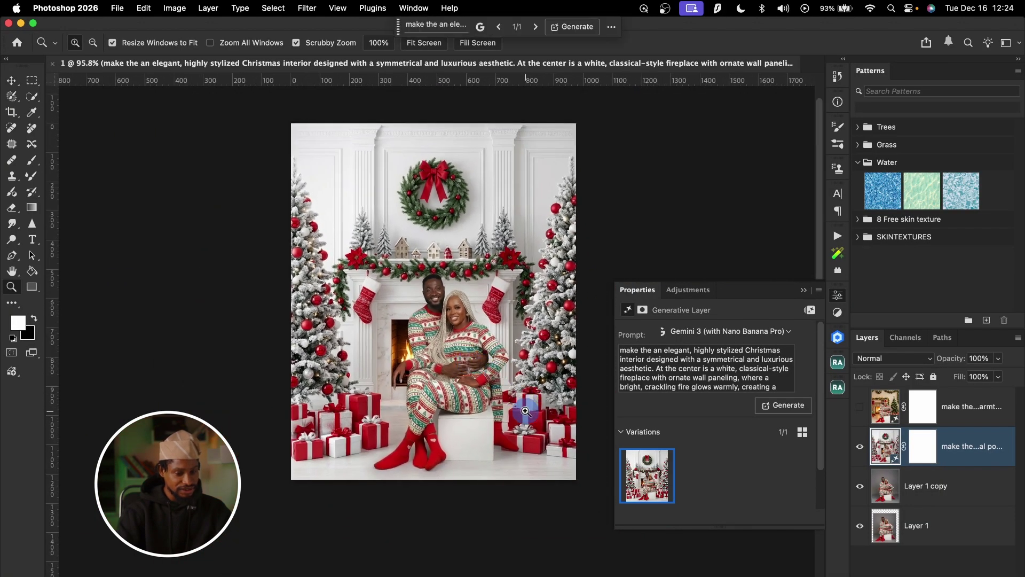
{"action": "left_click", "coordinate": [859, 449]}
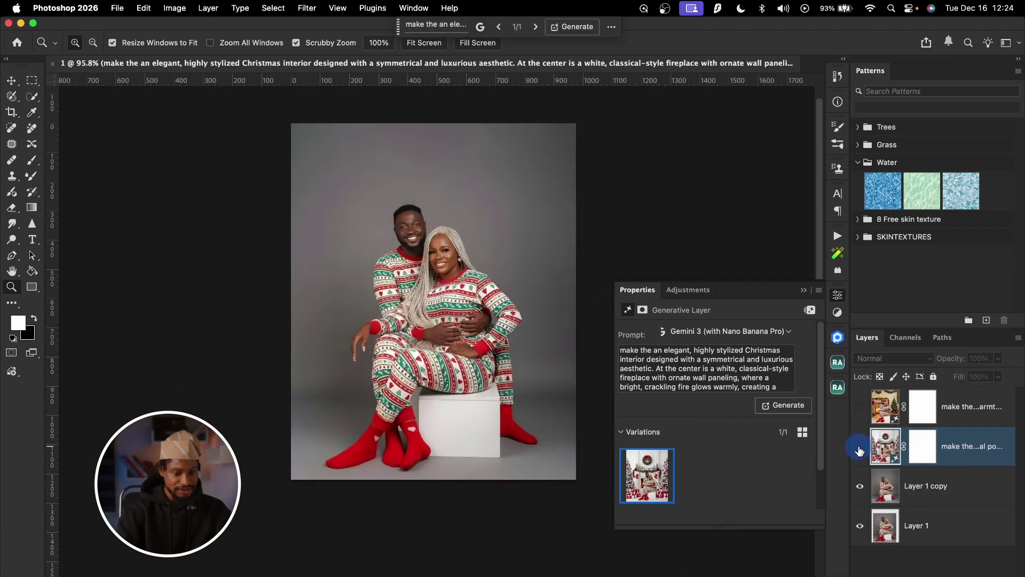
{"action": "left_click", "coordinate": [860, 408]}
{"action": "left_click", "coordinate": [860, 408]}
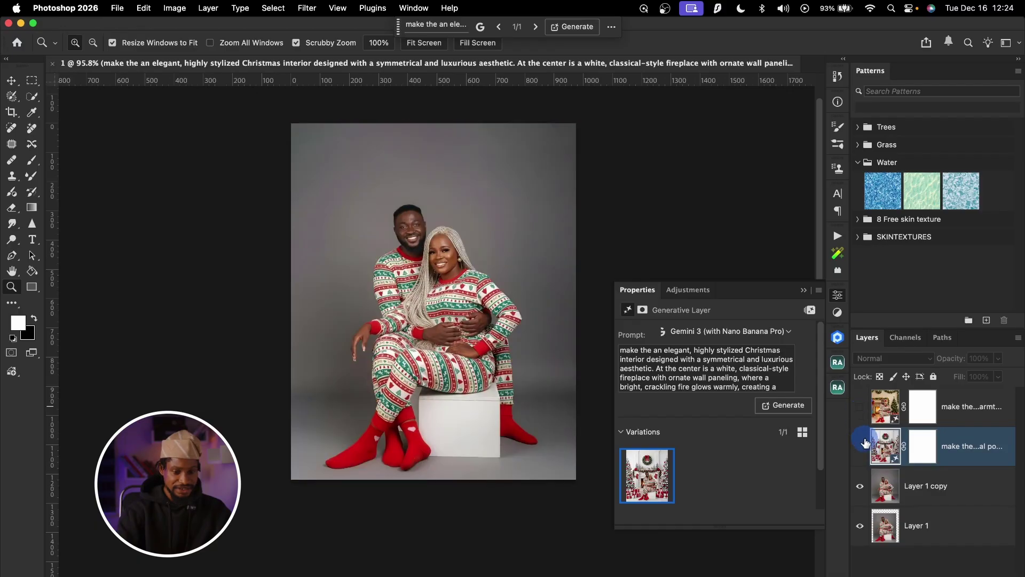
{"action": "left_click", "coordinate": [860, 446]}
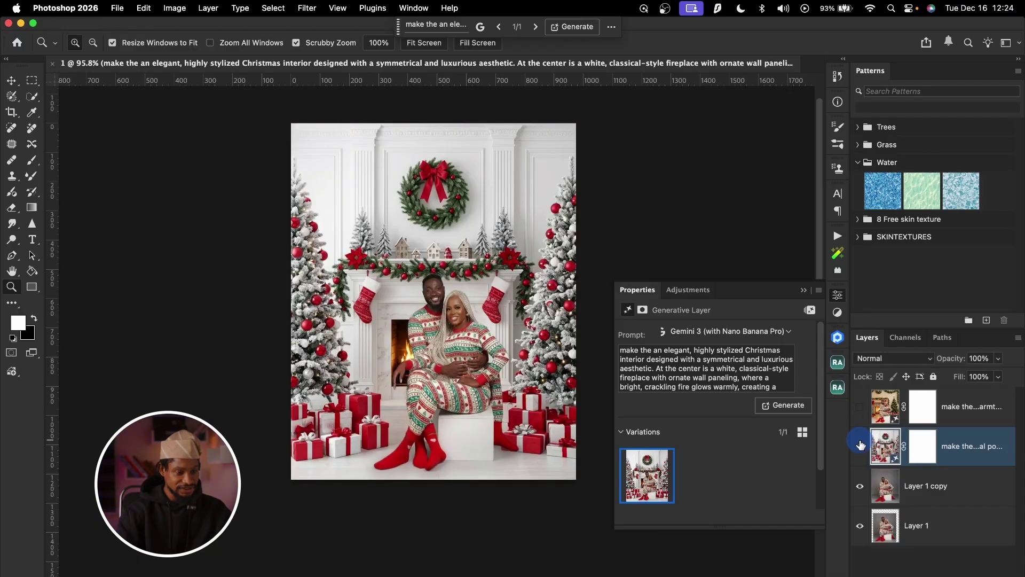
{"action": "left_click", "coordinate": [860, 445]}
{"action": "left_click", "coordinate": [860, 408]}
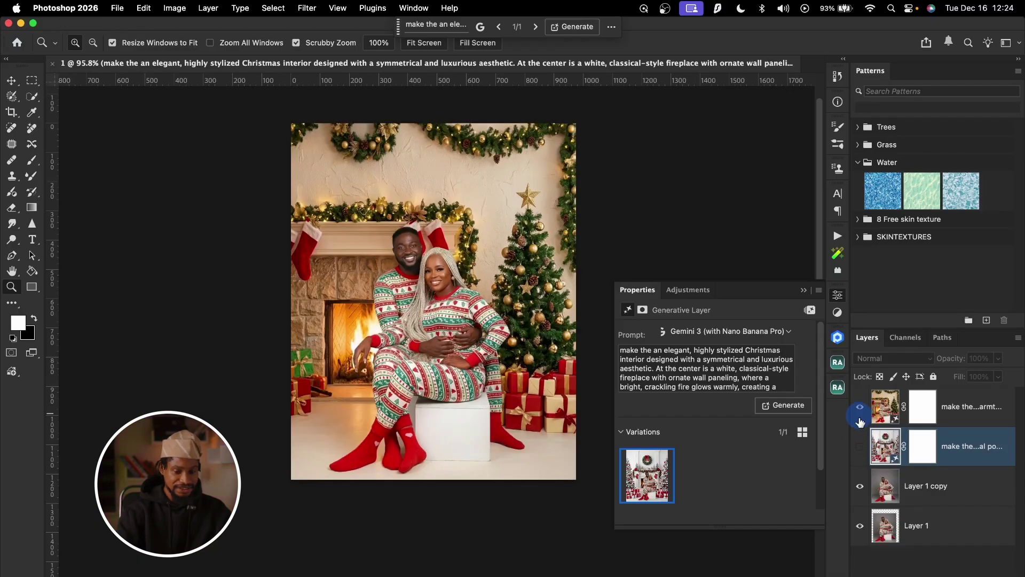
{"action": "left_click", "coordinate": [860, 407]}
{"action": "left_click", "coordinate": [860, 446]}
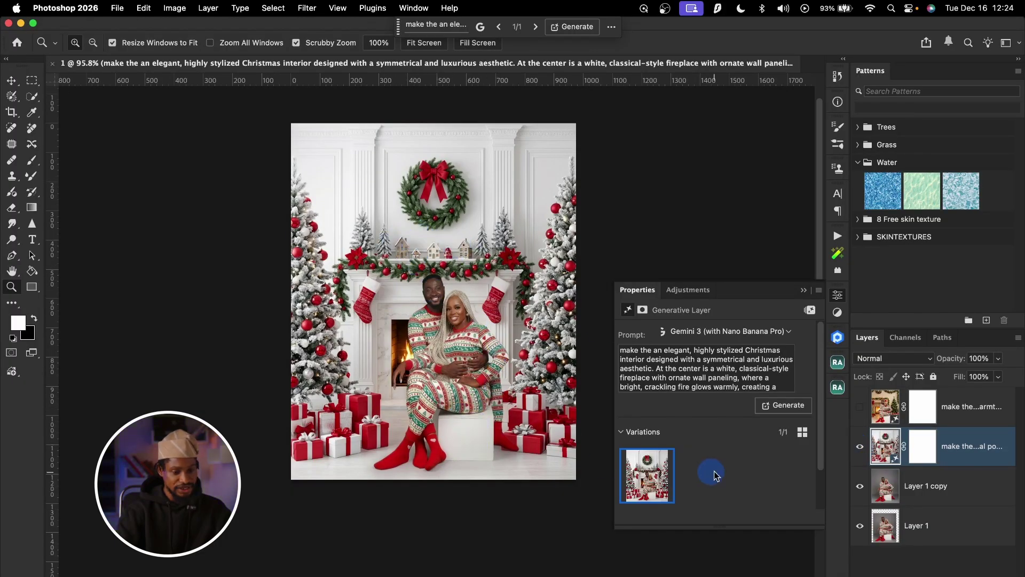
Generate another variation of the white-fireplace background from the same prompt and inspect the couple in it.
{"action": "left_click", "coordinate": [788, 406]}
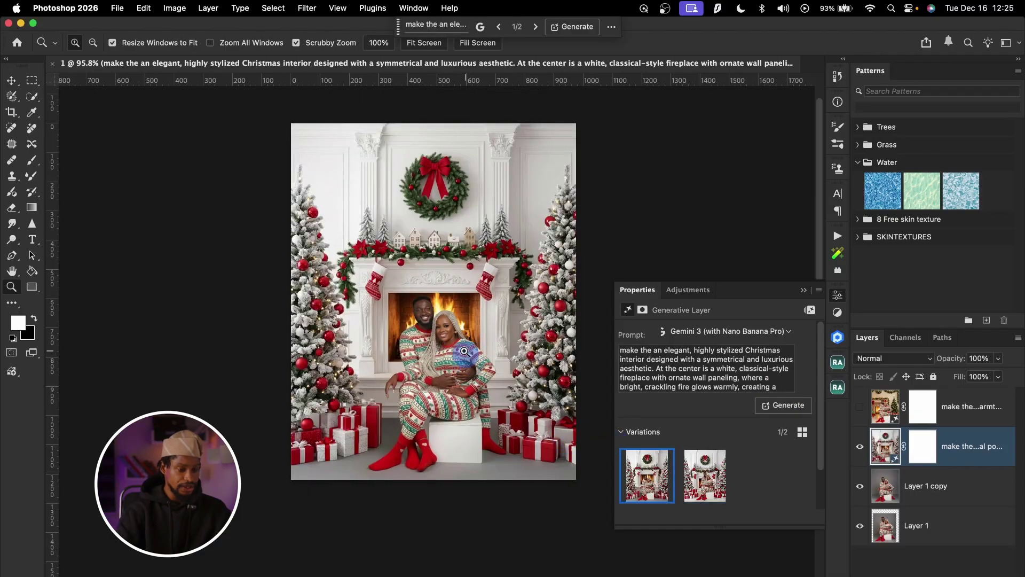
{"action": "left_click_drag", "start_coordinate": [449, 340], "coordinate": [601, 355]}
Compare the two white-fireplace variations, keep the newer one selected, and show the stone-fireplace layer again.
{"action": "left_click", "coordinate": [714, 475]}
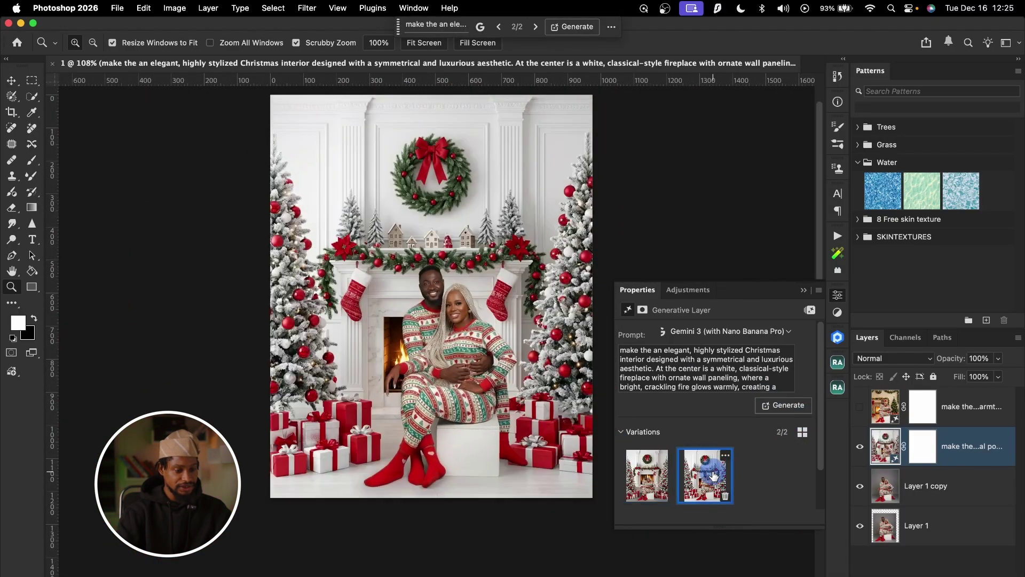
{"action": "left_click", "coordinate": [646, 475]}
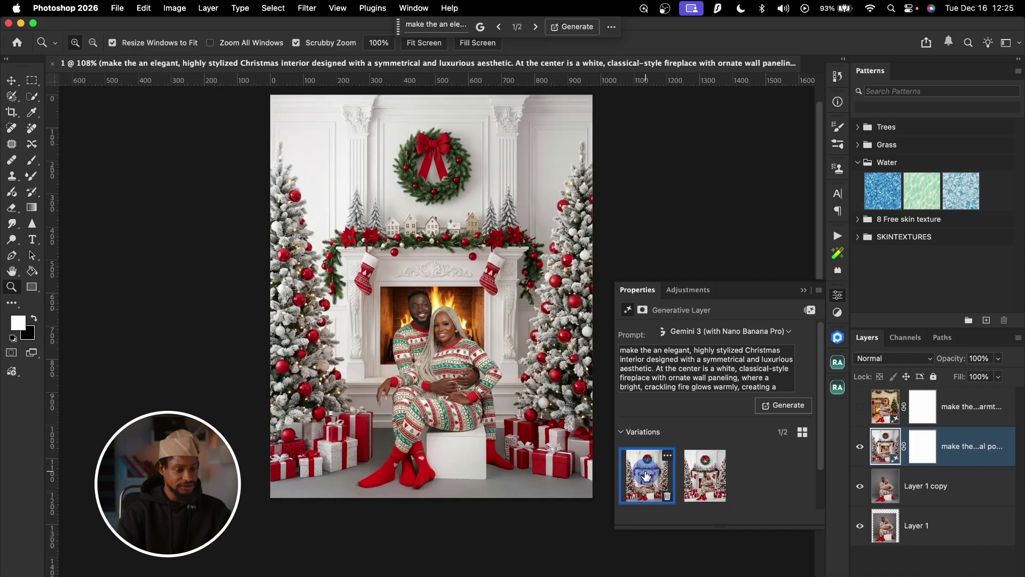
{"action": "left_click", "coordinate": [693, 475]}
{"action": "left_click", "coordinate": [649, 478]}
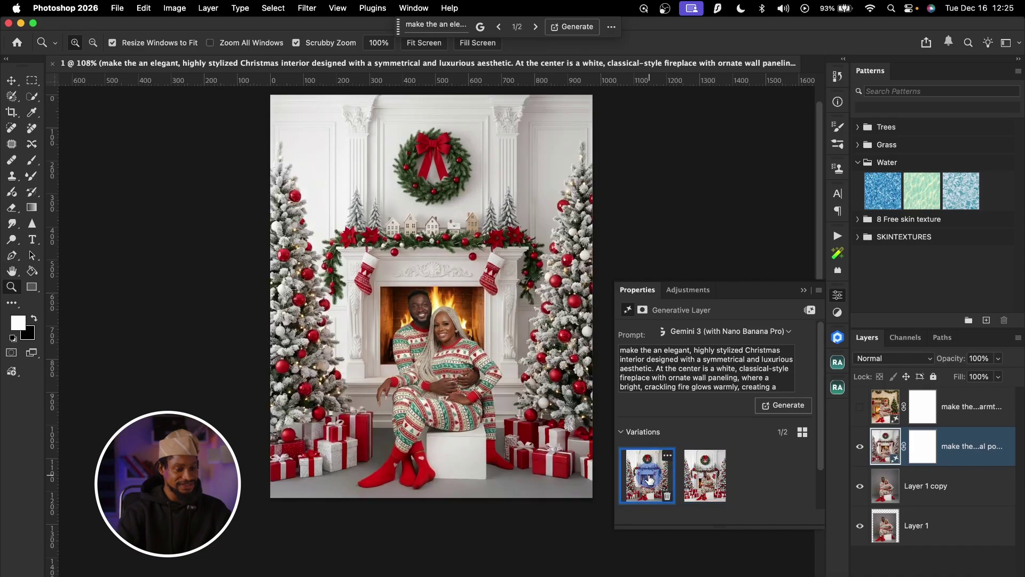
{"action": "left_click", "coordinate": [861, 408]}
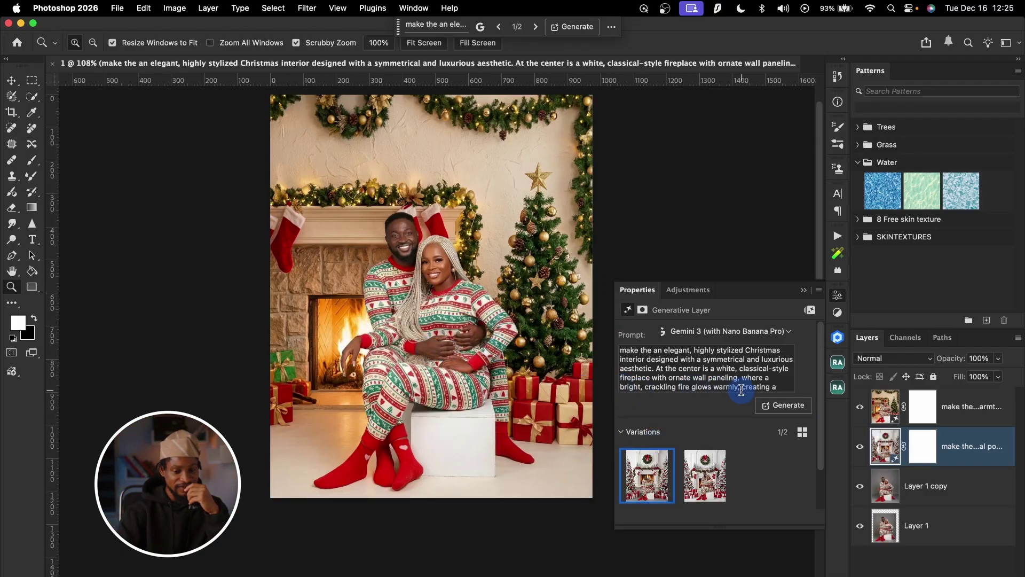
Generate another variation of the stone-fireplace background from the same prompt and compare it with the original portrait.
{"action": "left_click", "coordinate": [878, 405]}
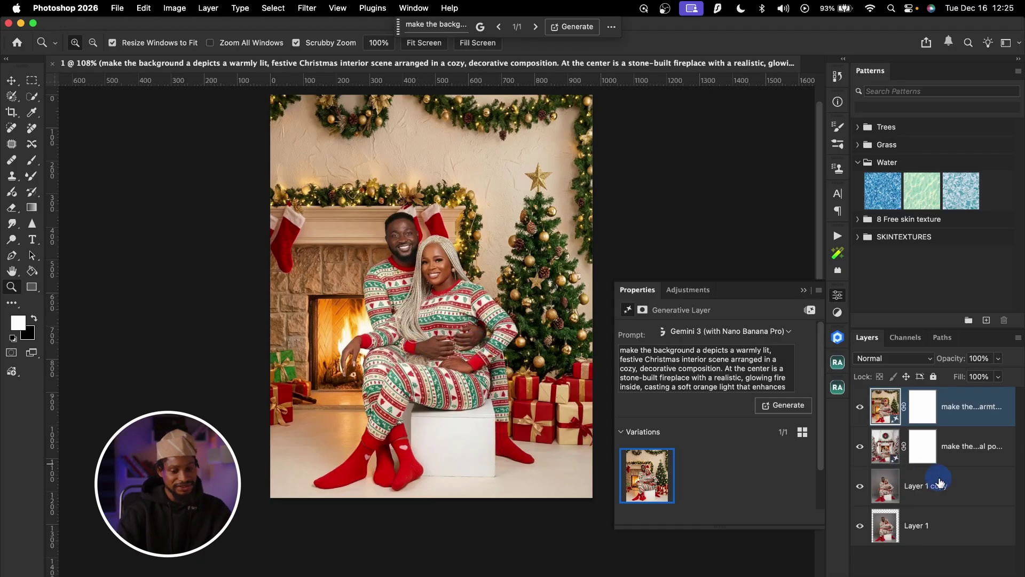
{"action": "left_click", "coordinate": [789, 407]}
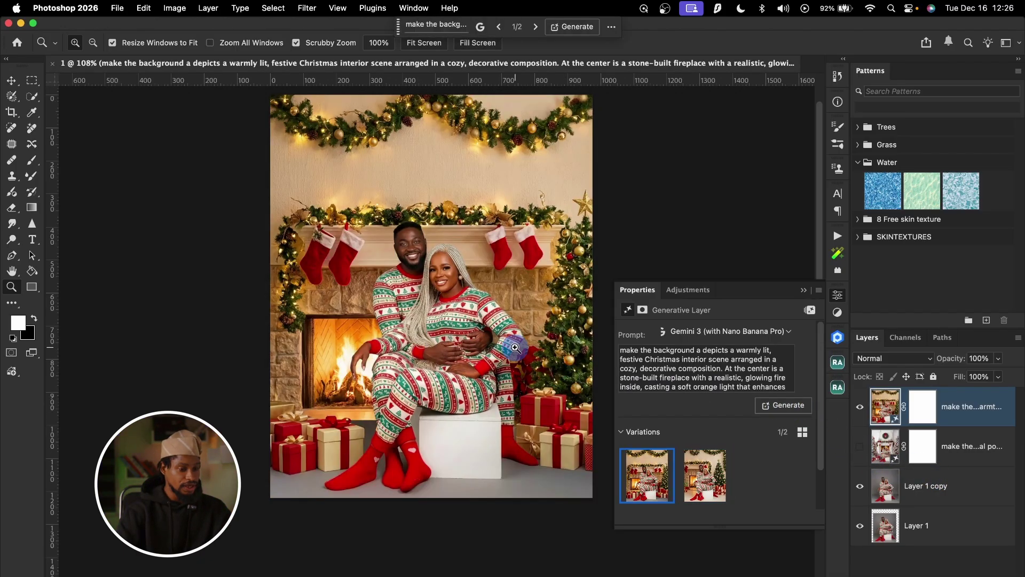
{"action": "scroll", "coordinate": [438, 315], "scroll_direction": "right", "scroll_amount": 3}
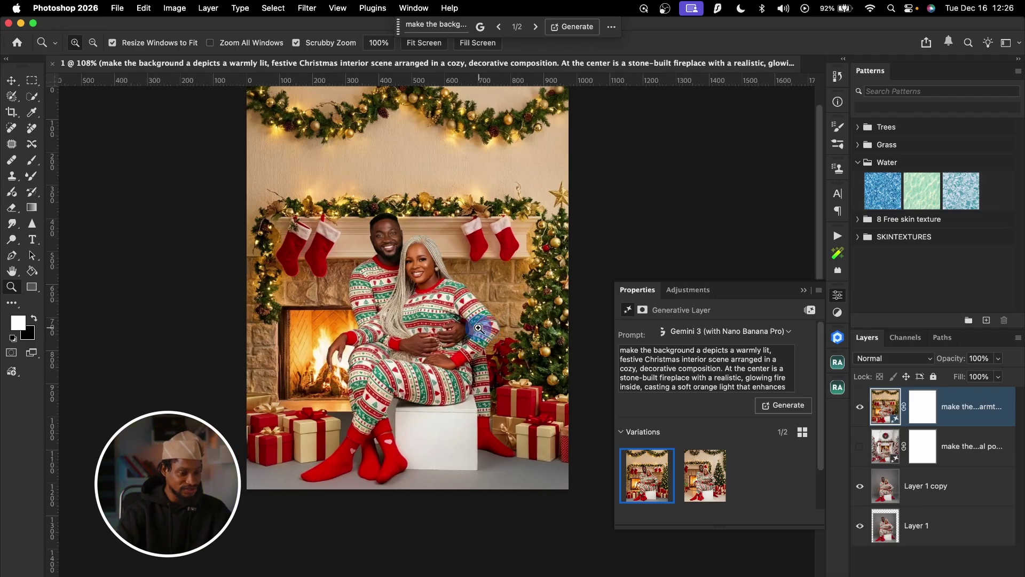
{"action": "left_click_drag", "start_coordinate": [421, 318], "coordinate": [398, 312]}
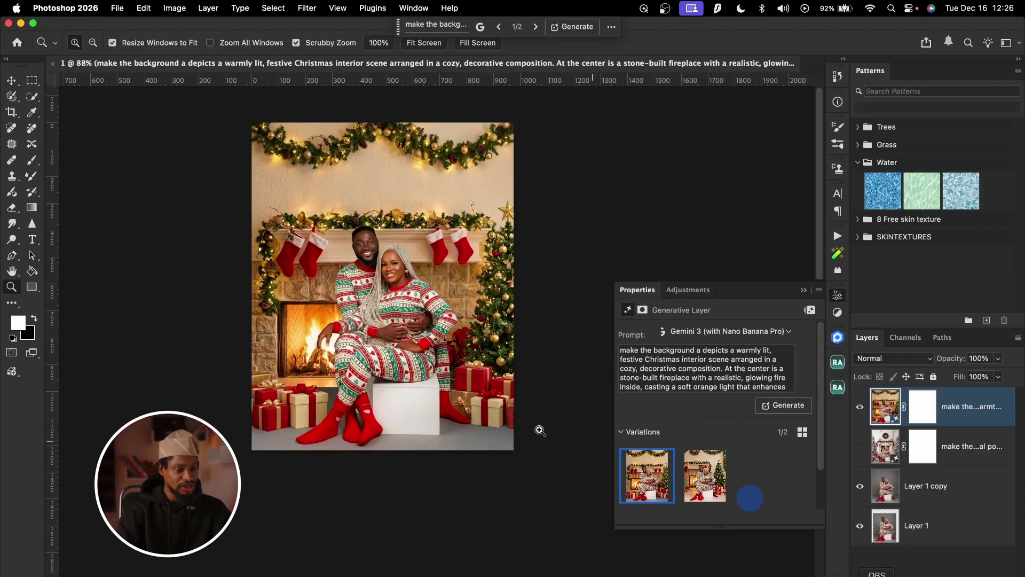
{"action": "left_click", "coordinate": [861, 409]}
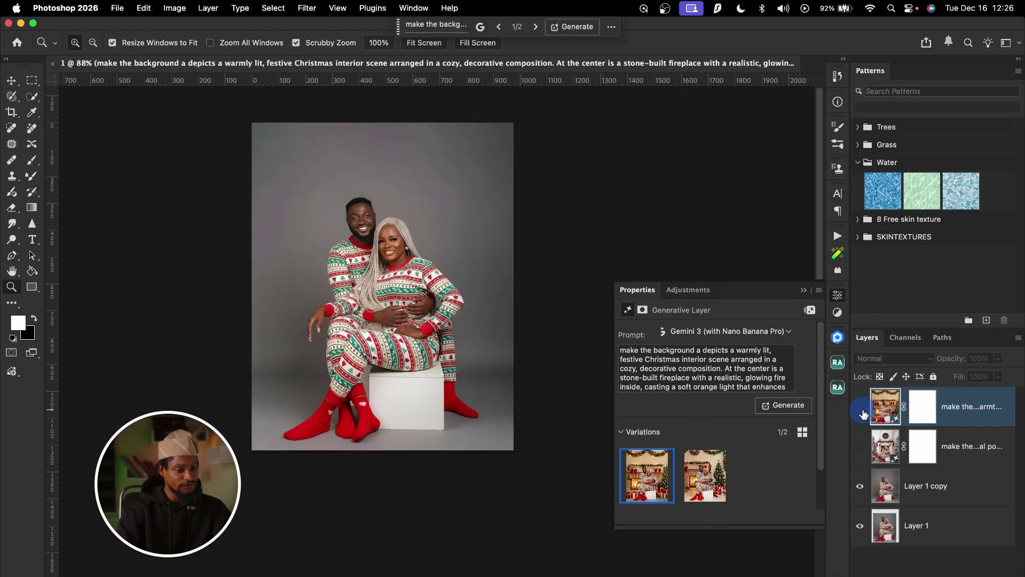
{"action": "left_click", "coordinate": [861, 409]}
Delete the white-fireplace generative layer and show the stone-fireplace layer again.
{"action": "left_click", "coordinate": [980, 455]}
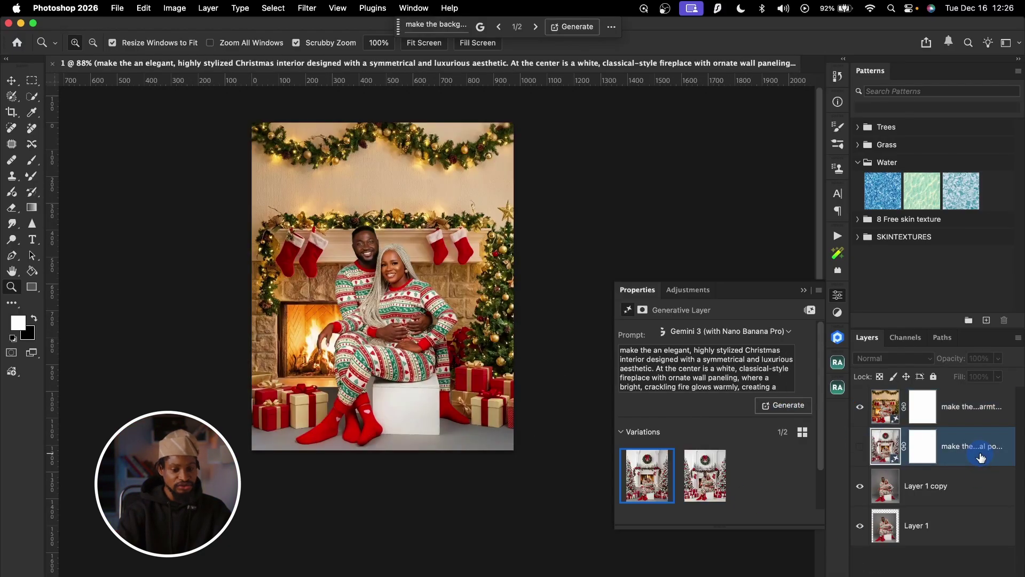
{"action": "left_click", "coordinate": [859, 406]}
{"action": "left_click", "coordinate": [859, 446]}
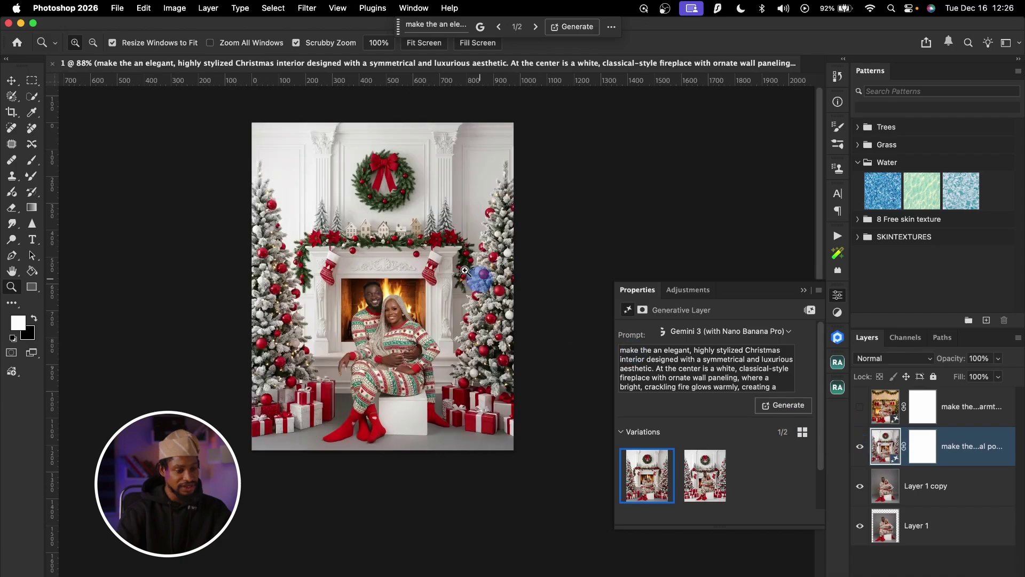
{"action": "key", "text": "BackSpace"}
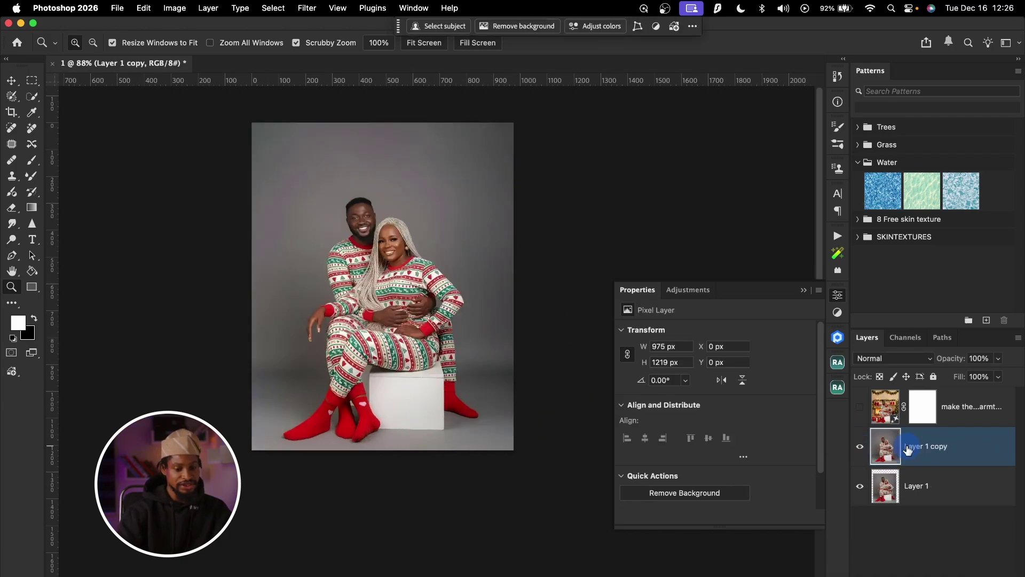
{"action": "left_click", "coordinate": [860, 406]}
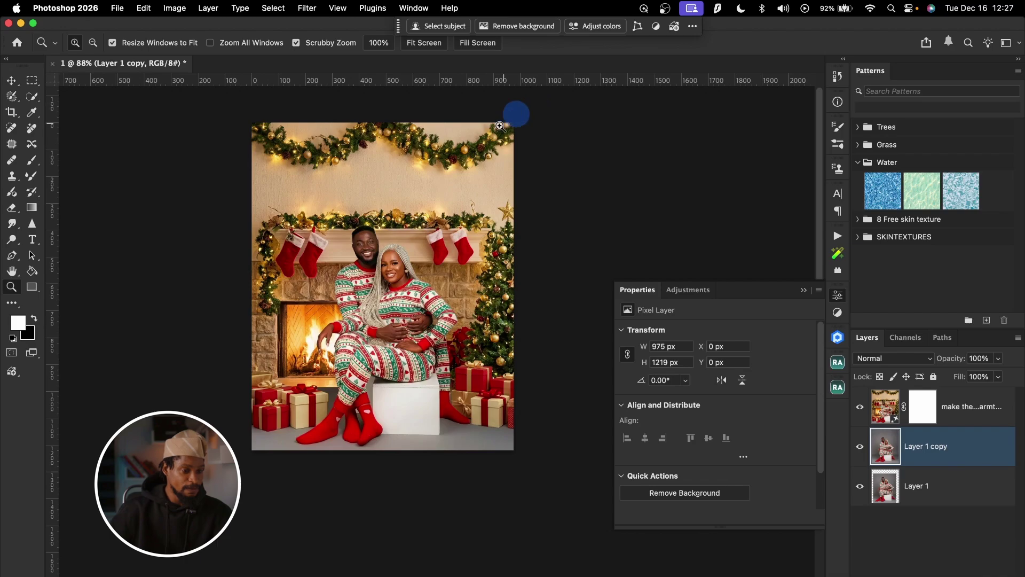
Compare the couple's faces in the stone-fireplace version with the original portrait up close, and put the layer properties away.
{"action": "left_click_drag", "start_coordinate": [414, 262], "coordinate": [439, 299]}
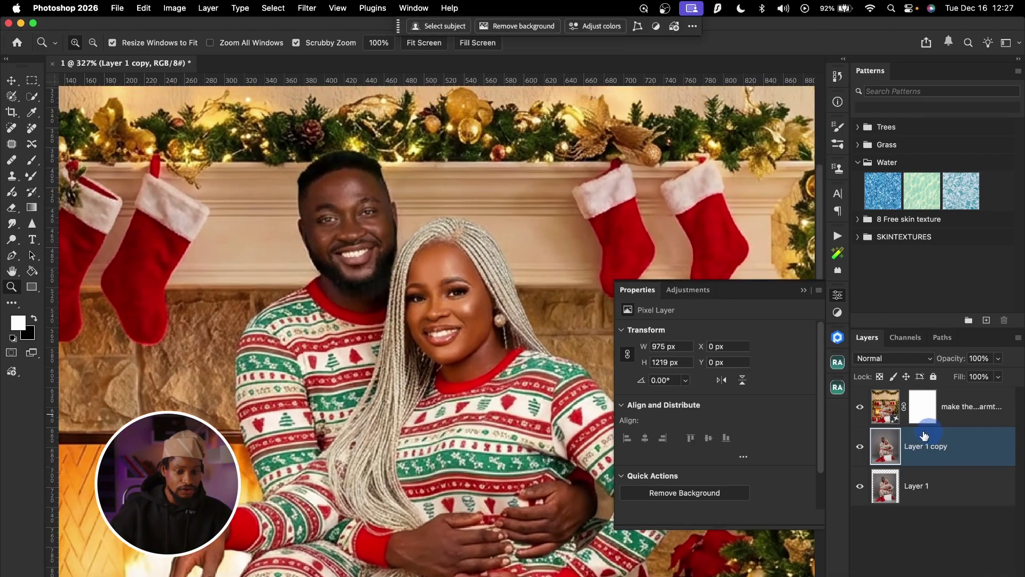
{"action": "left_click", "coordinate": [865, 412]}
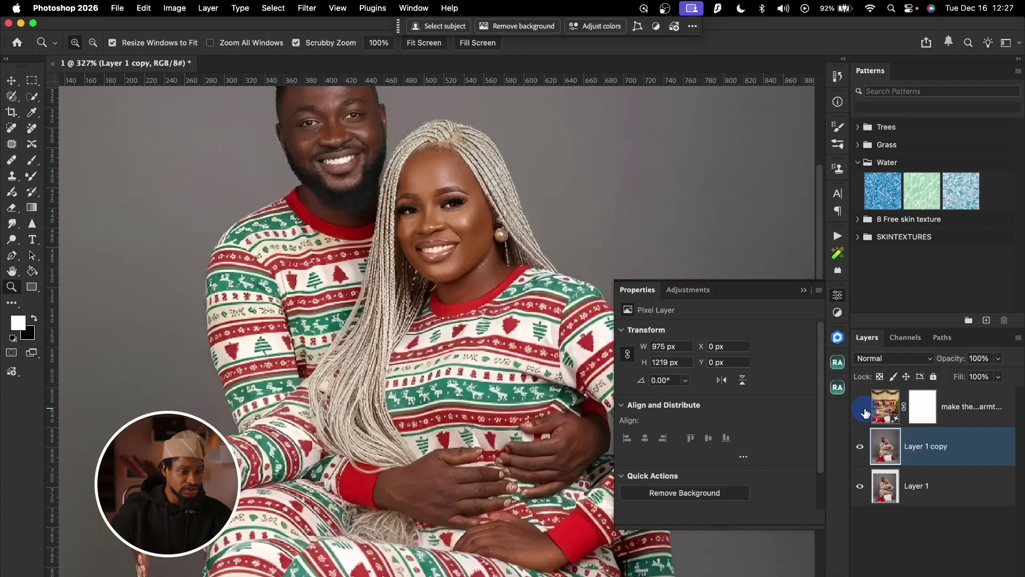
{"action": "scroll", "coordinate": [470, 238], "scroll_direction": "up", "scroll_amount": 3}
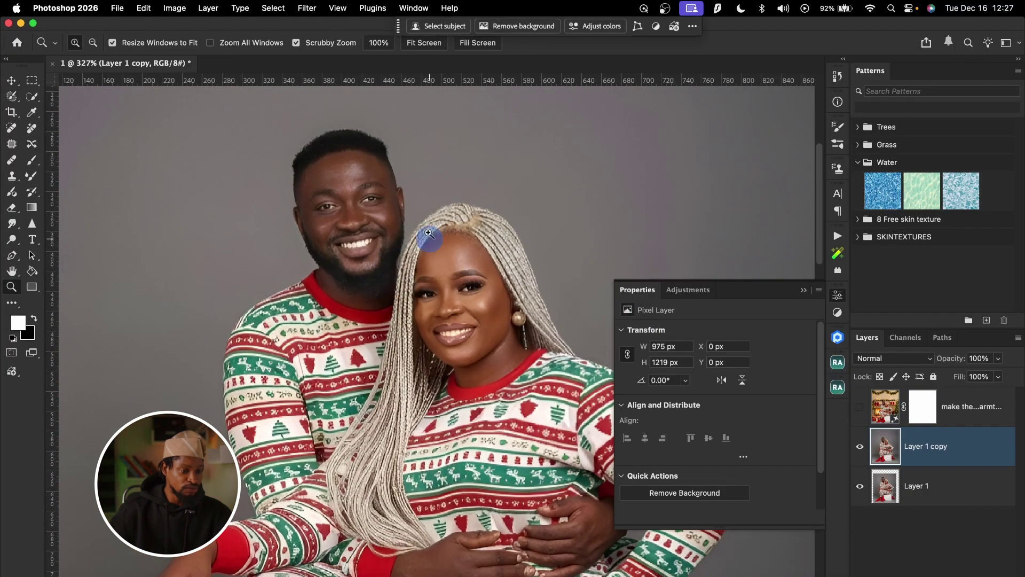
{"action": "left_click", "coordinate": [860, 410]}
{"action": "scroll", "coordinate": [491, 360], "scroll_direction": "down", "scroll_amount": 5}
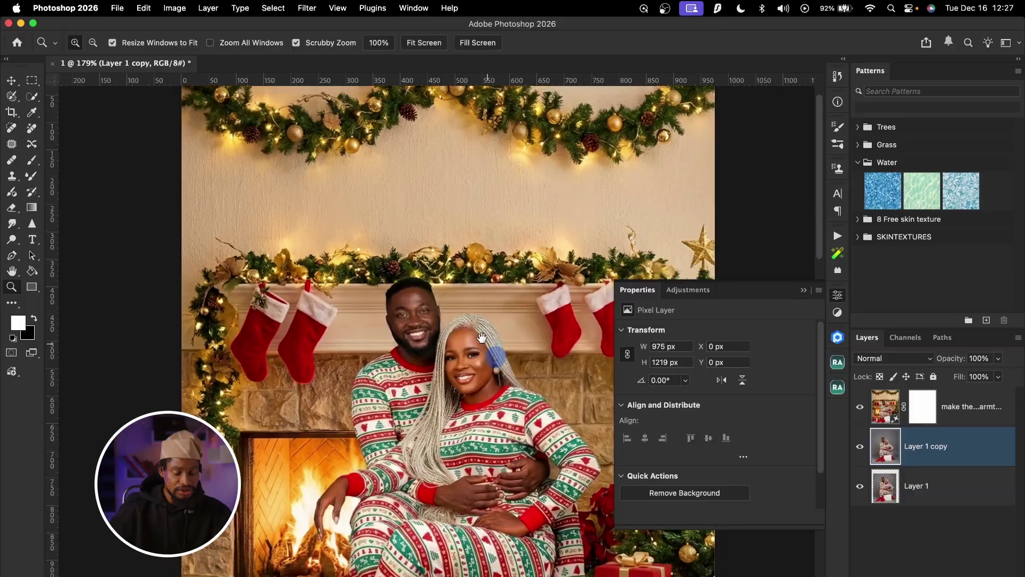
{"action": "scroll", "coordinate": [437, 308], "scroll_direction": "down", "scroll_amount": 3}
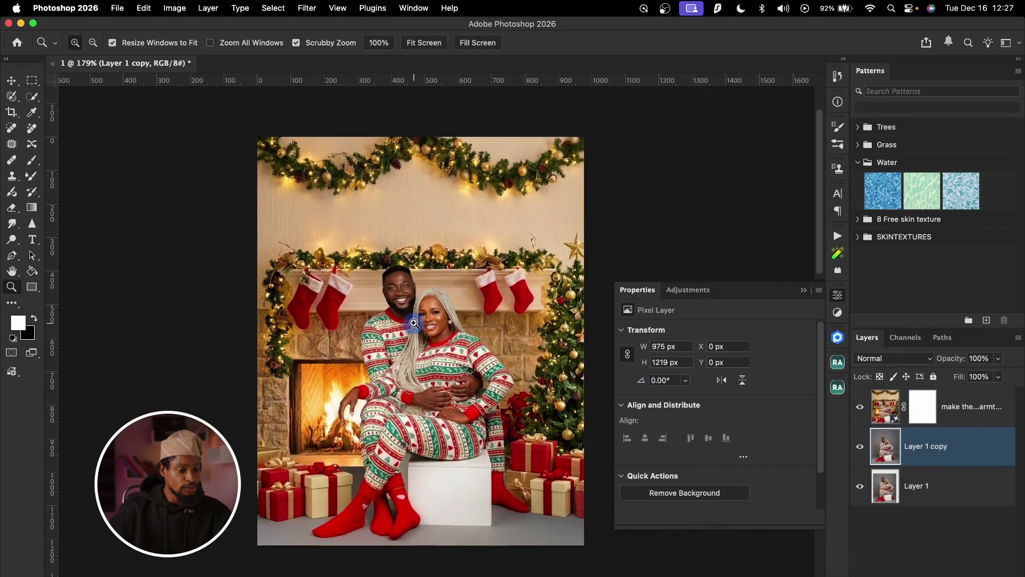
{"action": "left_click", "coordinate": [804, 291]}
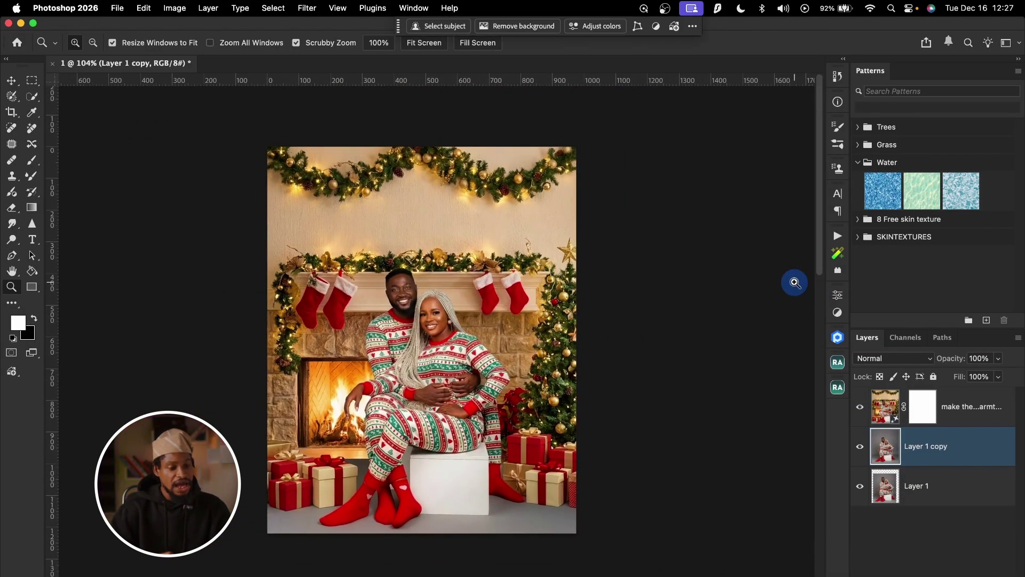
Run Generative Fill on the whole stone-fireplace image with the prompt "remove subject", using the Gemini 3 (with Nano Banana Pro) model.
{"action": "left_click", "coordinate": [409, 364]}
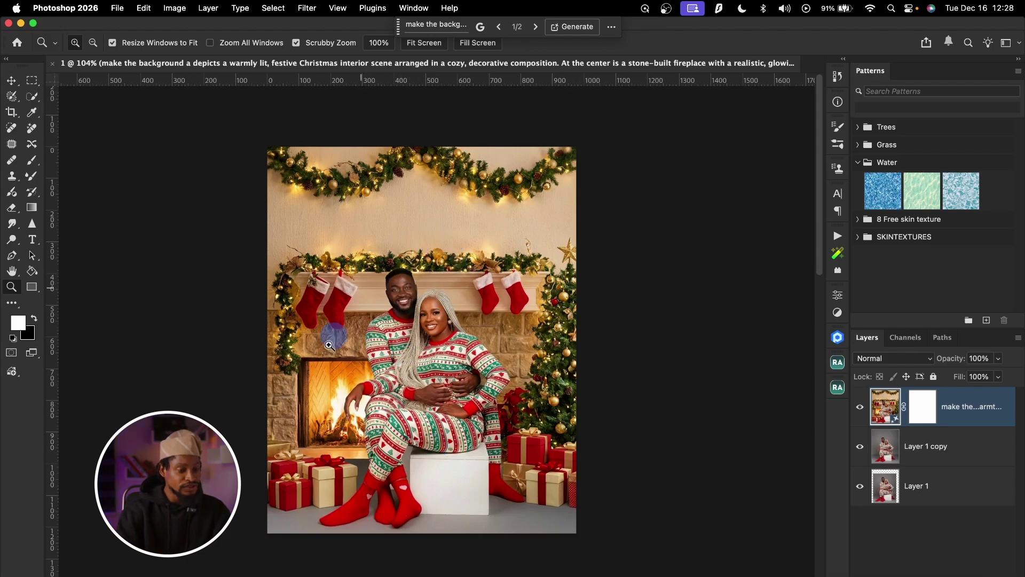
{"action": "key", "text": "super+a"}
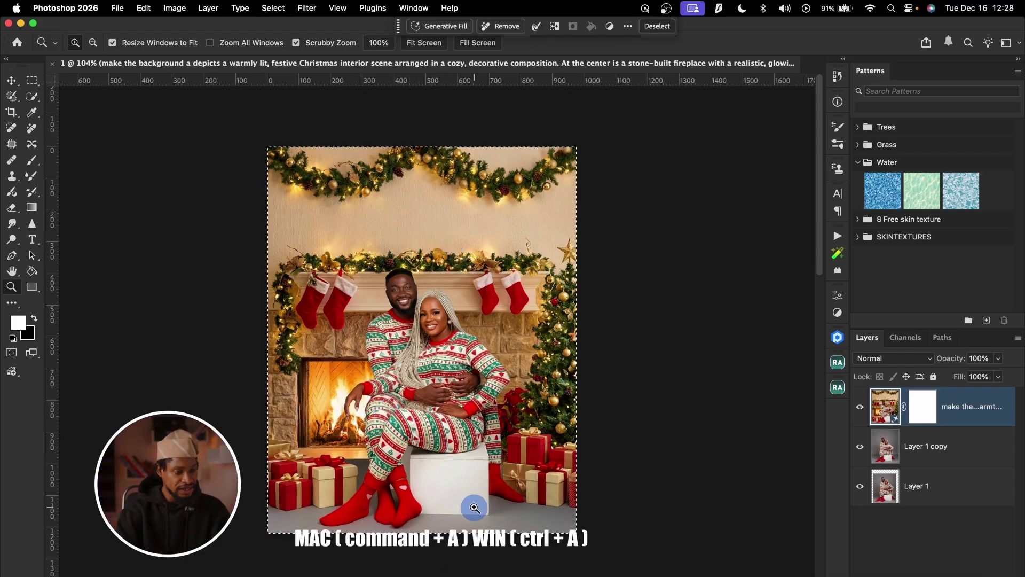
{"action": "left_click", "coordinate": [443, 26]}
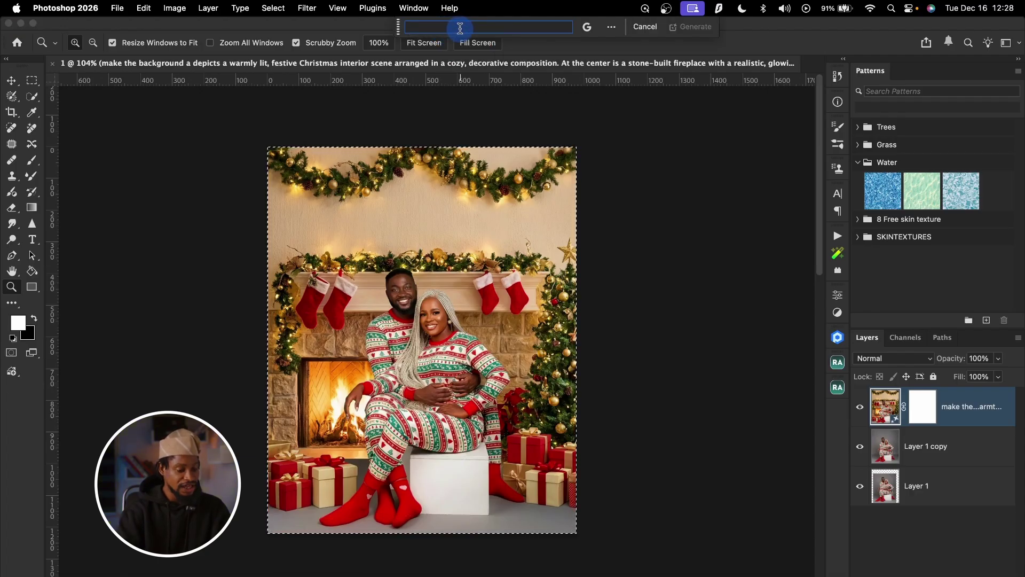
{"action": "type", "text": "remove subject"}
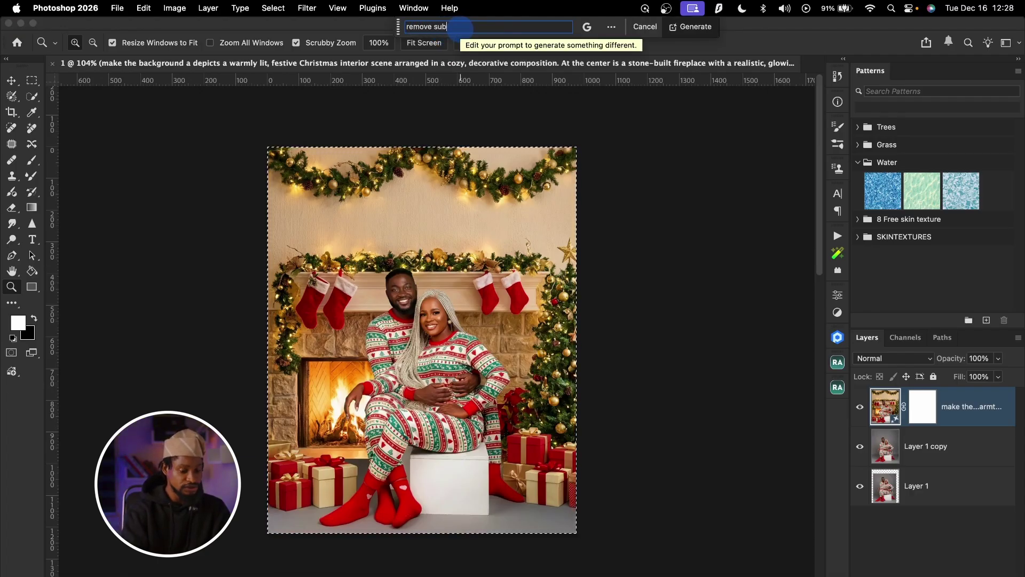
{"action": "left_click", "coordinate": [587, 29]}
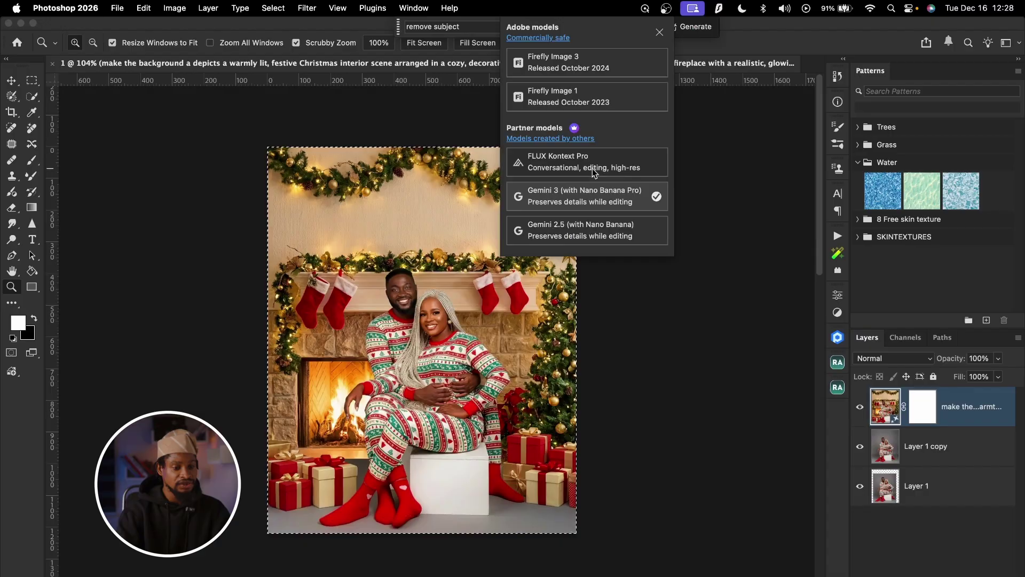
{"action": "left_click", "coordinate": [590, 195]}
{"action": "left_click", "coordinate": [689, 33]}
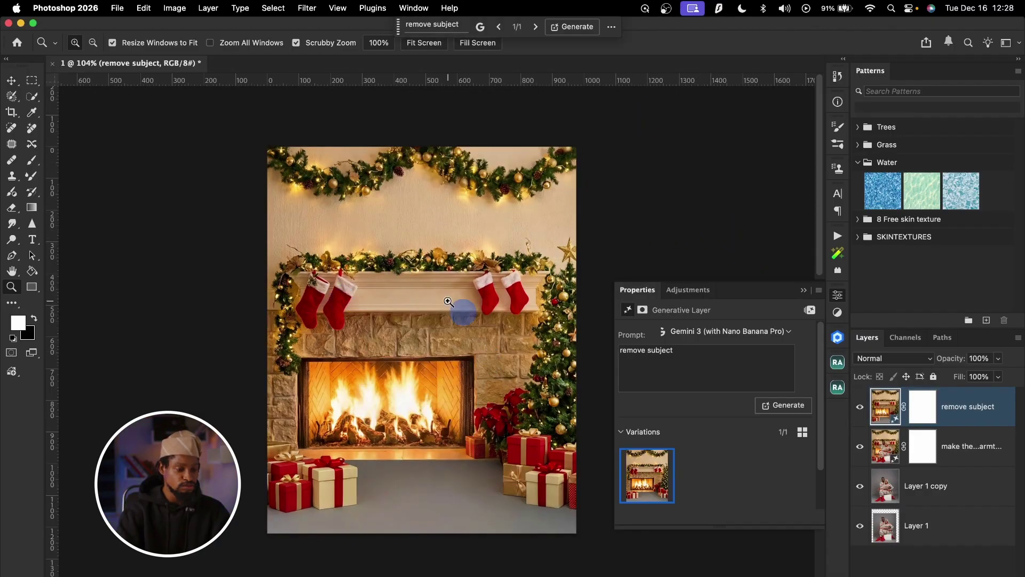
Compare the empty fireplace scene with the version containing the couple by toggling the "remove subject" layer's visibility.
{"action": "left_click", "coordinate": [861, 412]}
{"action": "left_click", "coordinate": [862, 412]}
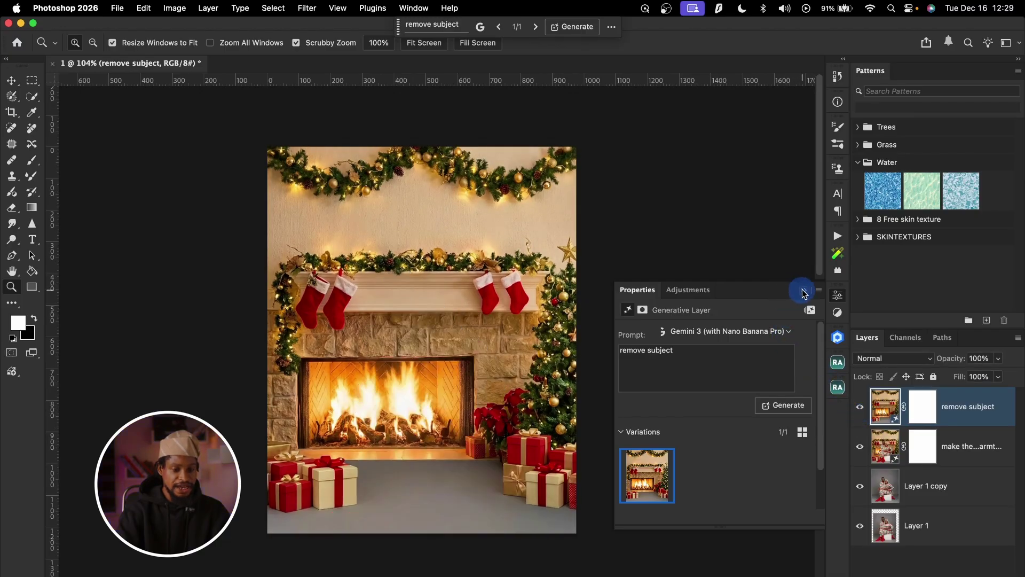
{"action": "left_click", "coordinate": [803, 292]}
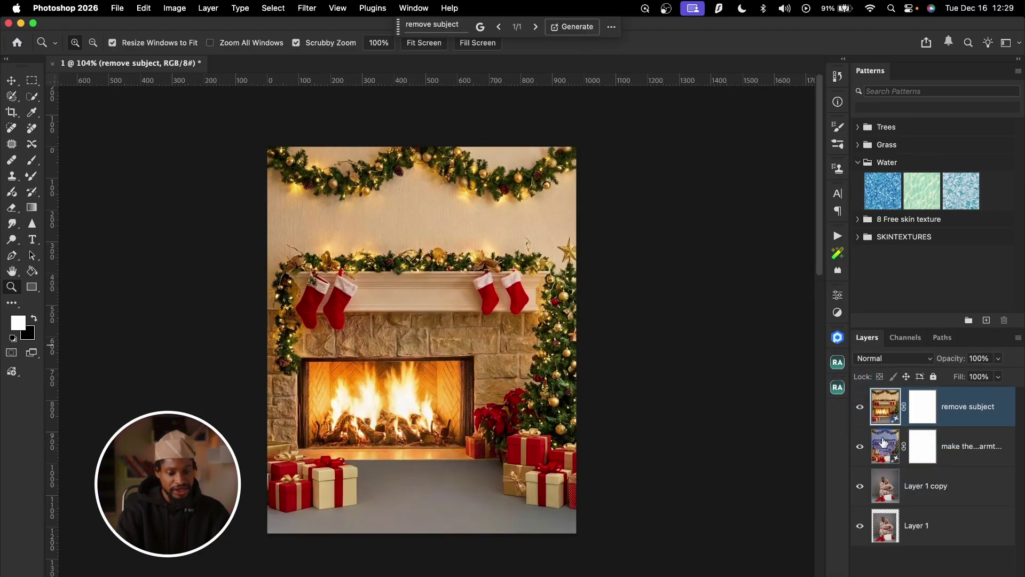
{"action": "left_click", "coordinate": [934, 408]}
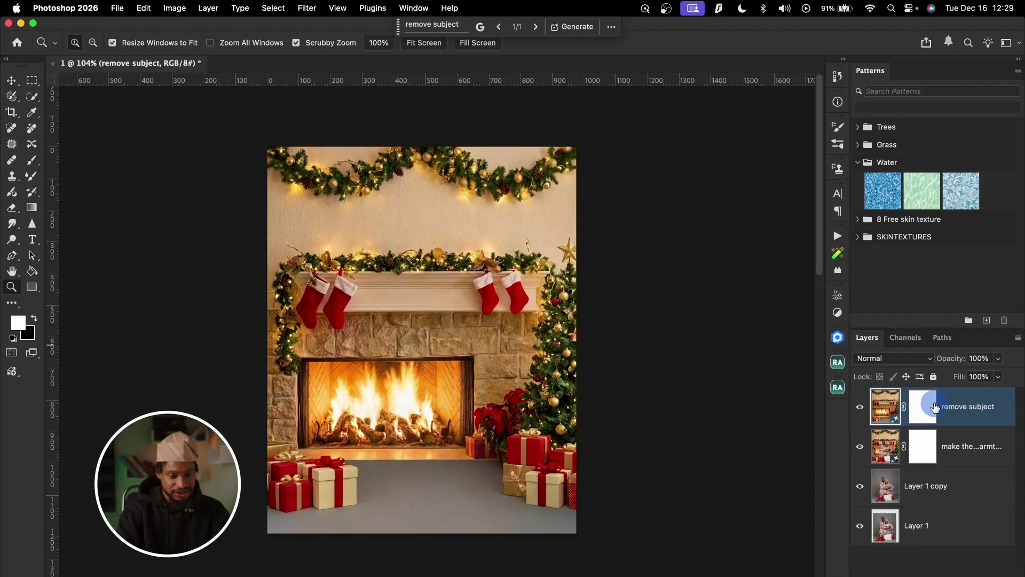
{"action": "left_click", "coordinate": [861, 408]}
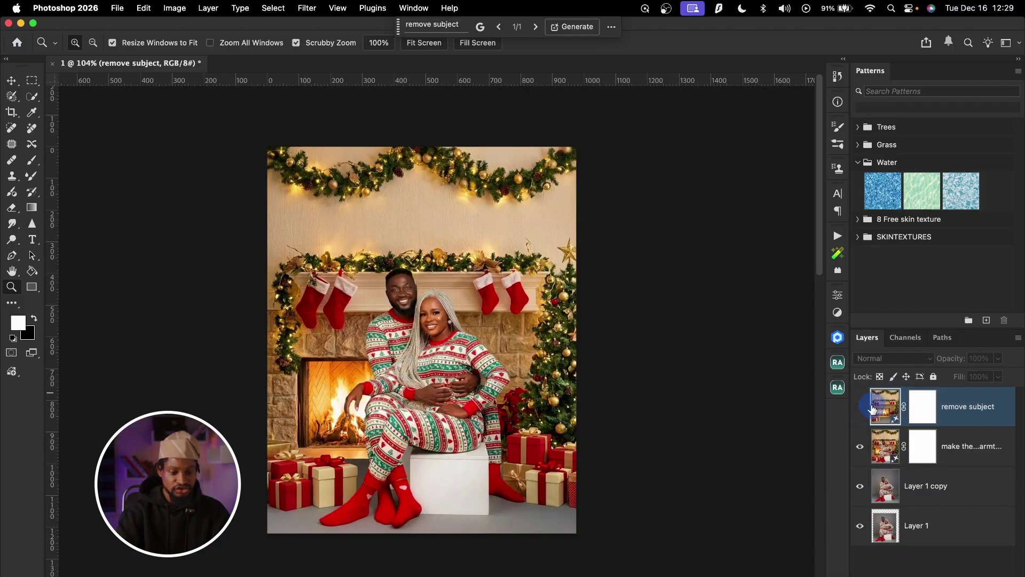
{"action": "left_click", "coordinate": [861, 408]}
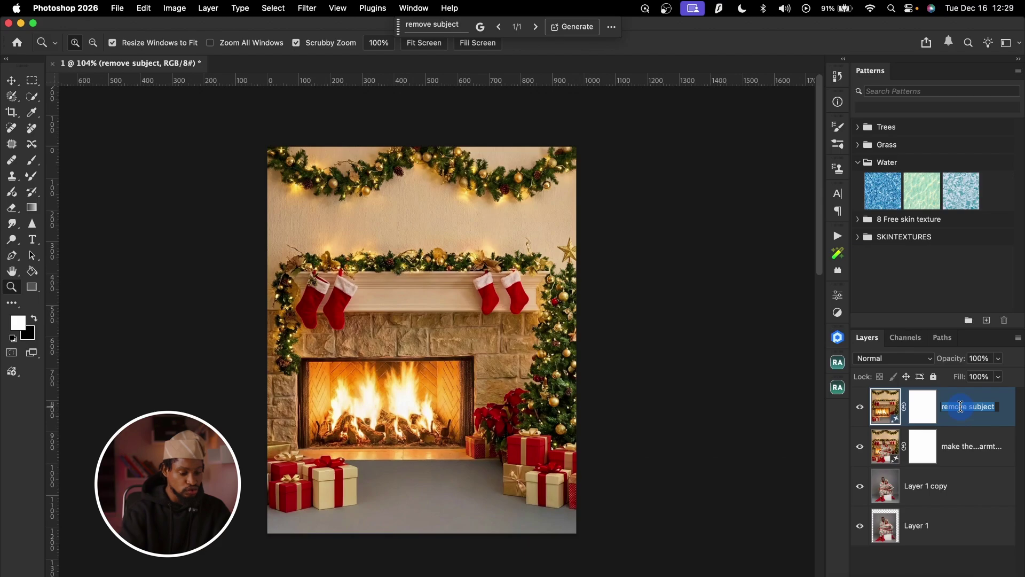
Rename the empty fireplace layer "without subject" and the layer with the couple "with subject".
{"action": "type", "text": "ut "}
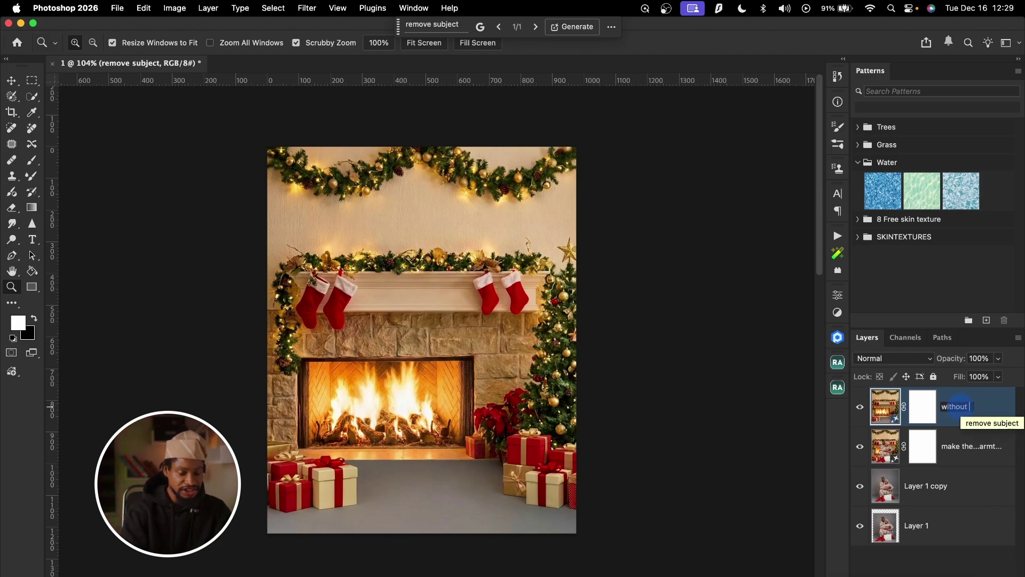
{"action": "type", "text": "subject"}
{"action": "double_click", "coordinate": [964, 446]}
{"action": "type", "text": "with subject"}
{"action": "key", "text": "Return"}
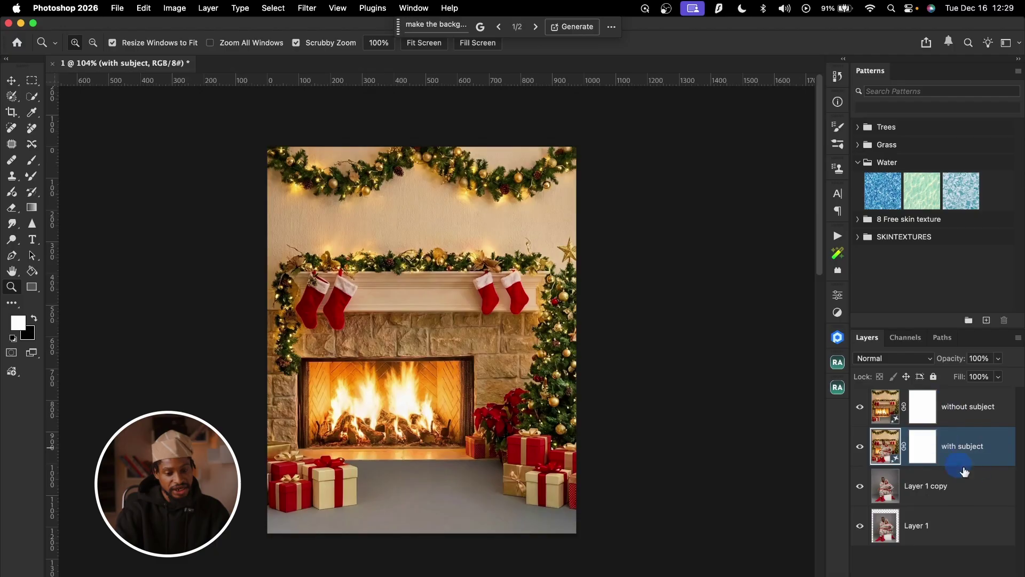
Hide the "without subject" and "with subject" layers and make Layer 1 copy the active layer.
{"action": "left_click", "coordinate": [860, 411]}
{"action": "left_click", "coordinate": [860, 447]}
{"action": "left_click", "coordinate": [890, 487]}
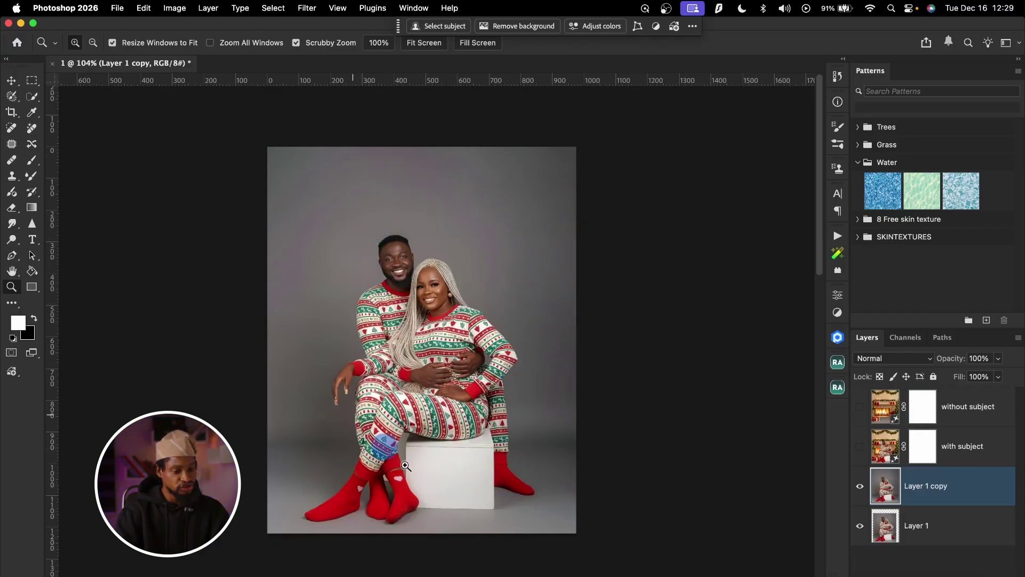
Select the couple with cloud-based Select Subject, invert the selection, and copy the grey background to a new layer.
{"action": "left_click", "coordinate": [30, 100]}
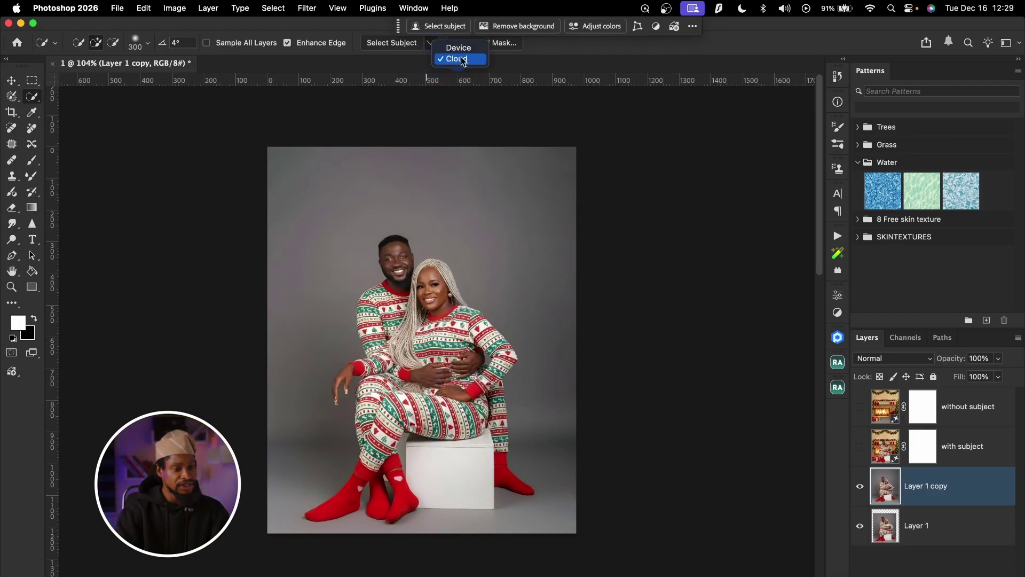
{"action": "left_click", "coordinate": [396, 43]}
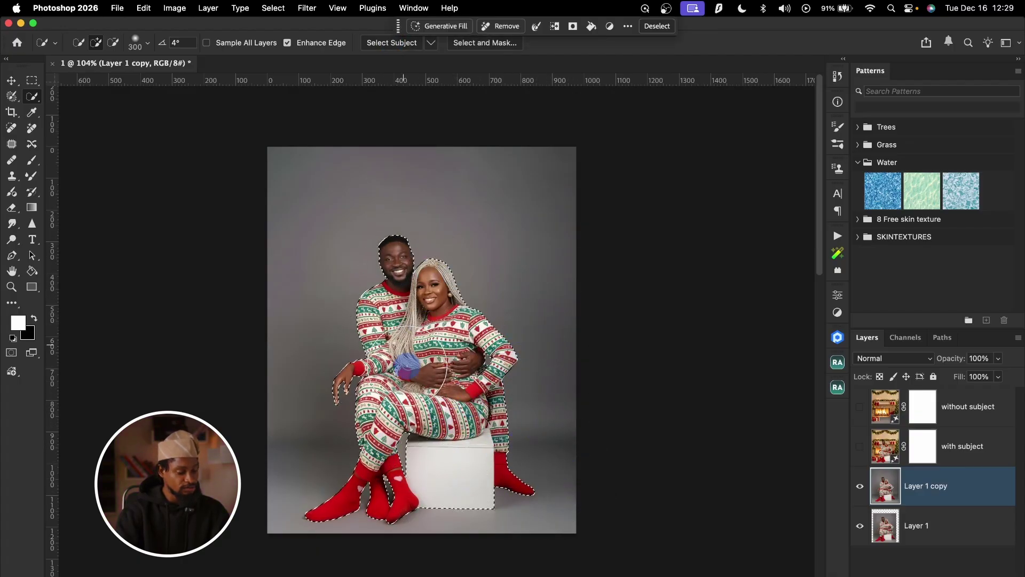
{"action": "key", "text": "super+shift+i"}
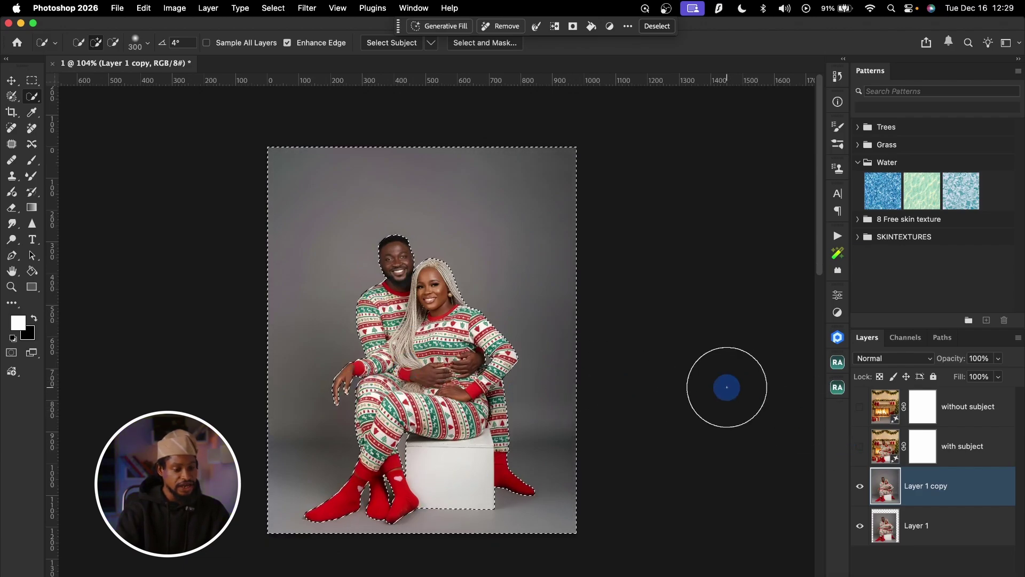
{"action": "key", "text": "super+j"}
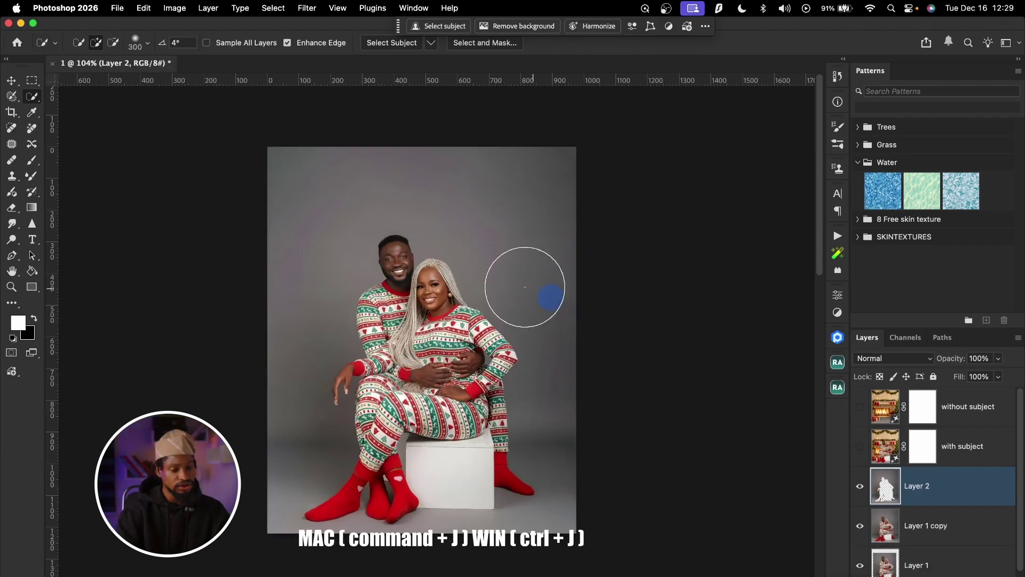
Rename Layer 1 copy as "subject".
{"action": "double_click", "coordinate": [927, 527]}
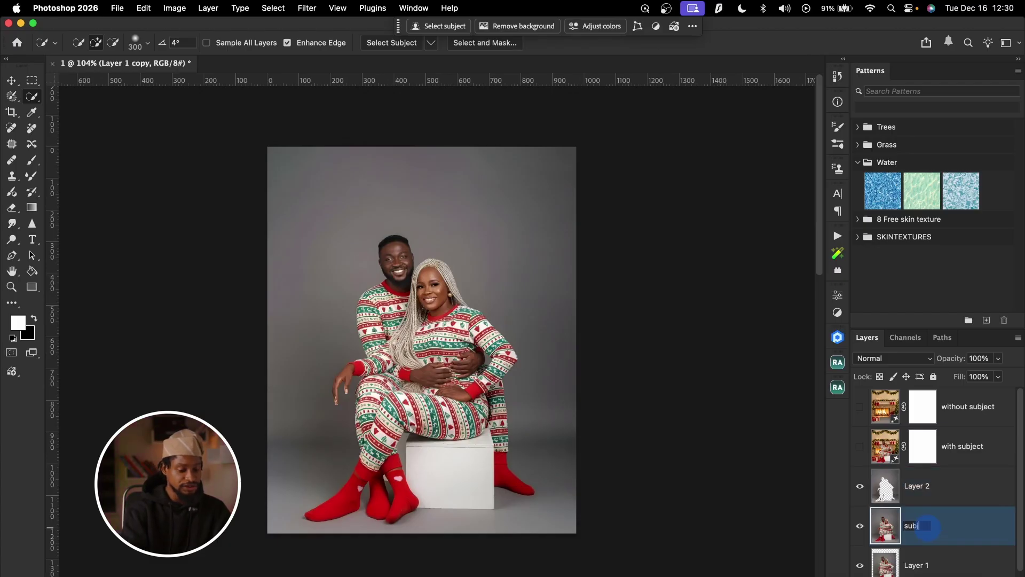
{"action": "type", "text": "subject"}
{"action": "key", "text": "Return"}
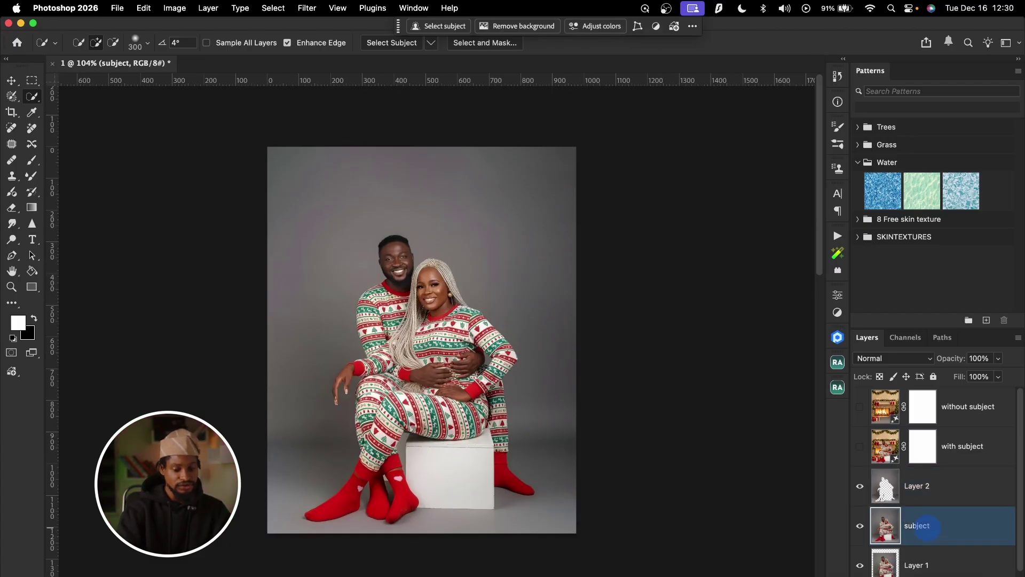
Rename Layer 2 as "background" and make the subject layer active.
{"action": "double_click", "coordinate": [920, 487]}
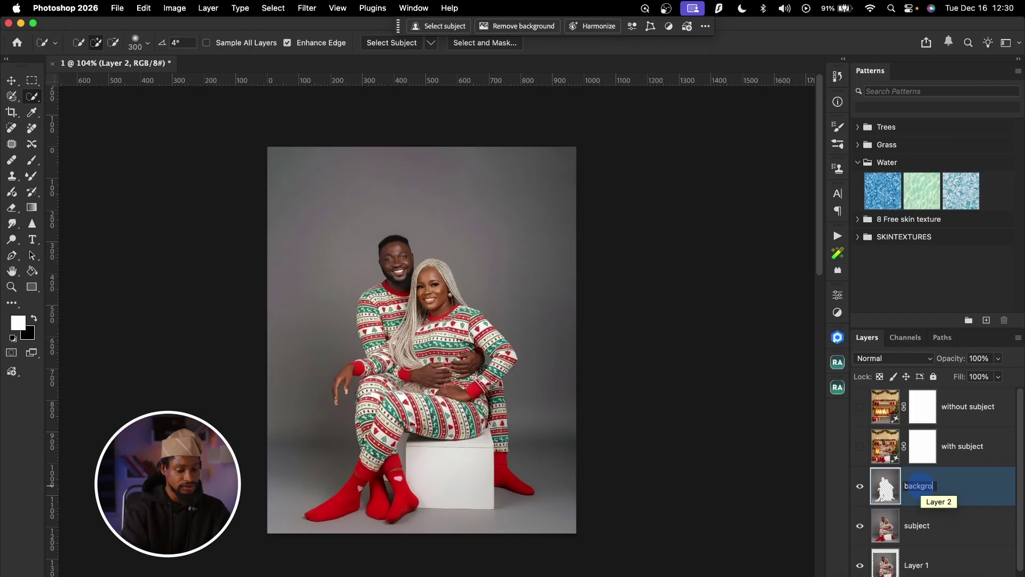
{"action": "left_click", "coordinate": [945, 530]}
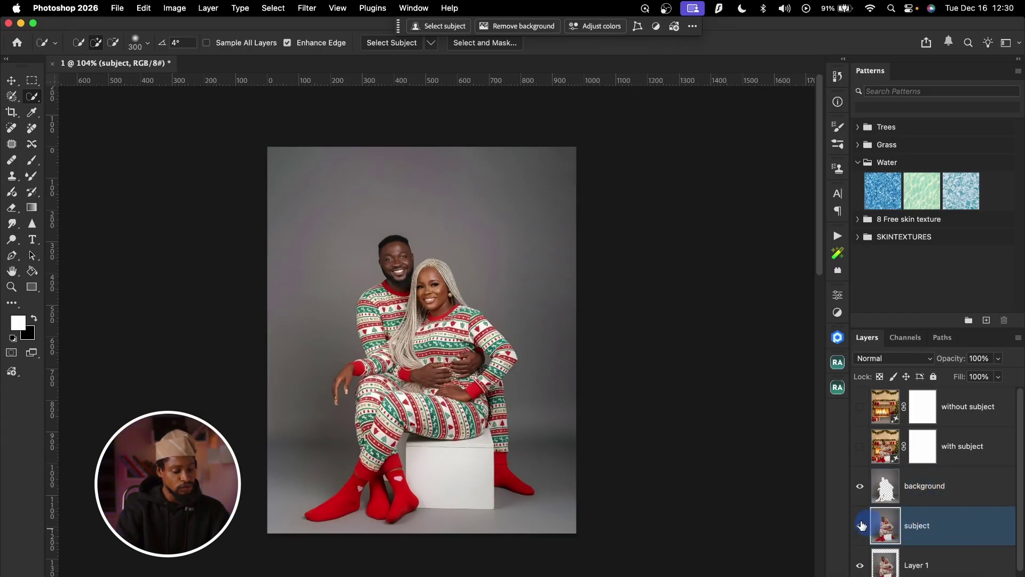
Load the background layer's outline as a selection, invert it to the couple and box, and add it as a mask on the subject layer.
{"action": "left_click", "coordinate": [885, 487], "text": "super"}
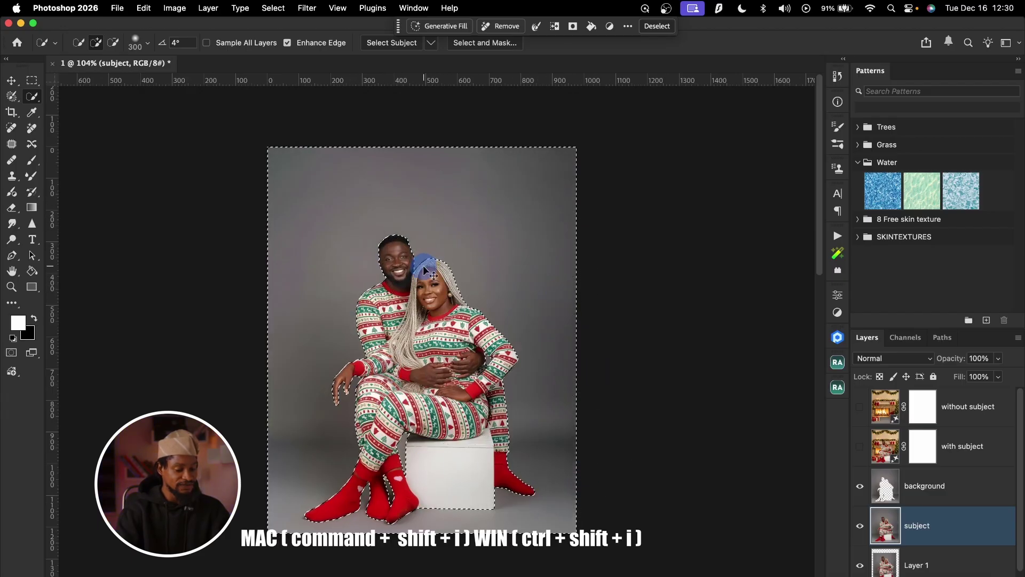
{"action": "key", "text": "super+shift+i"}
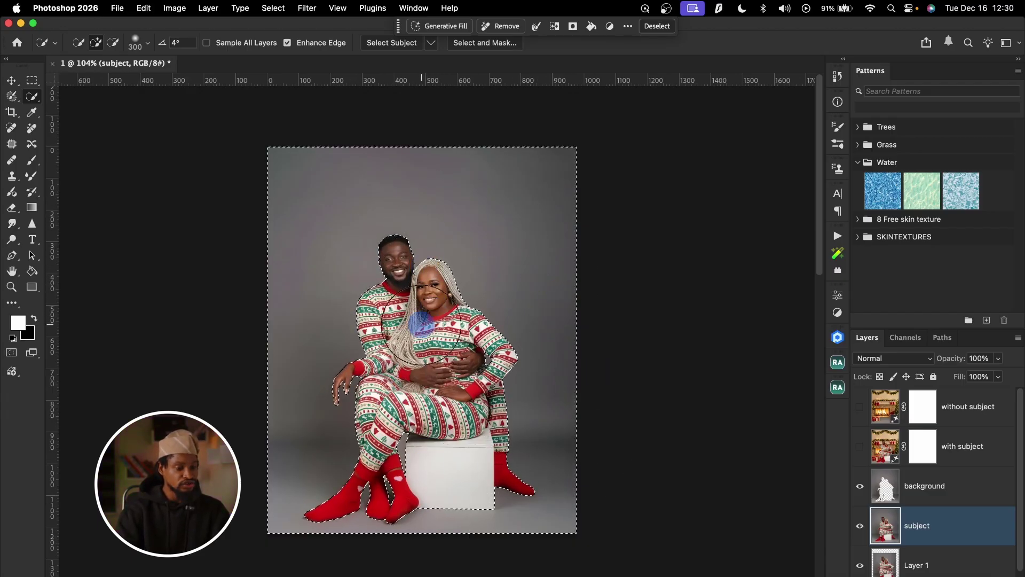
{"action": "right_click", "coordinate": [422, 263]}
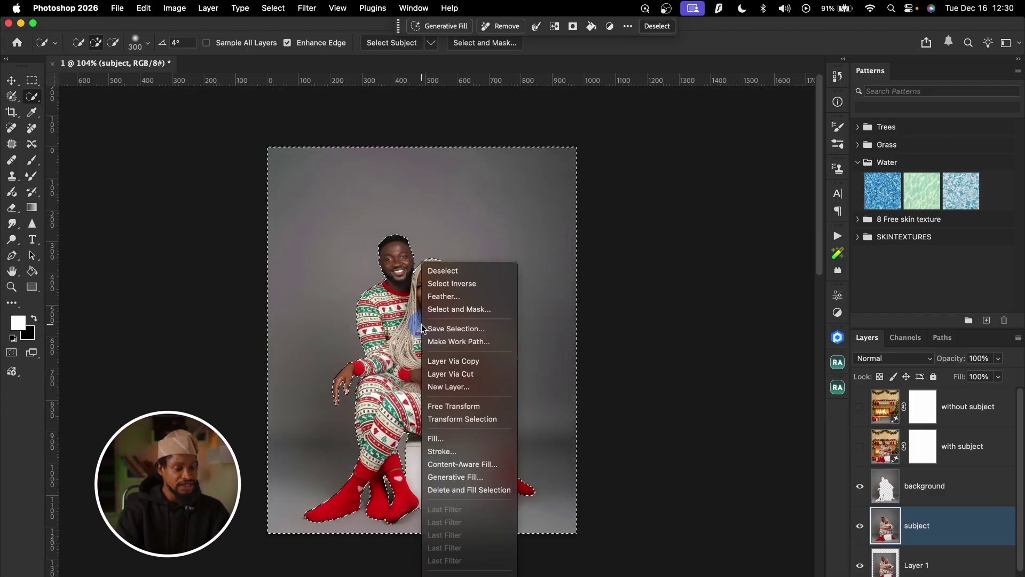
{"action": "left_click", "coordinate": [462, 284]}
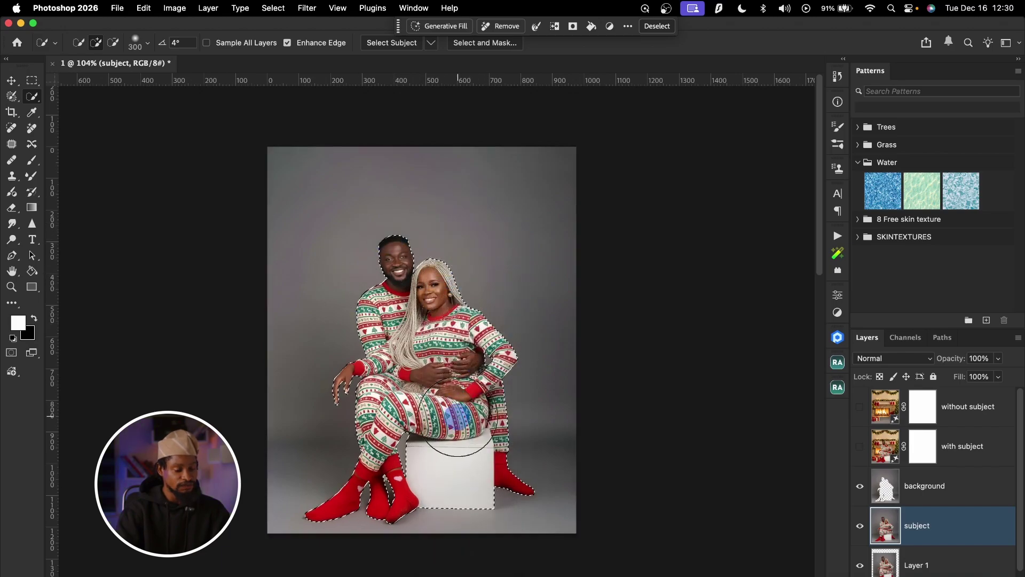
{"action": "left_click", "coordinate": [936, 566]}
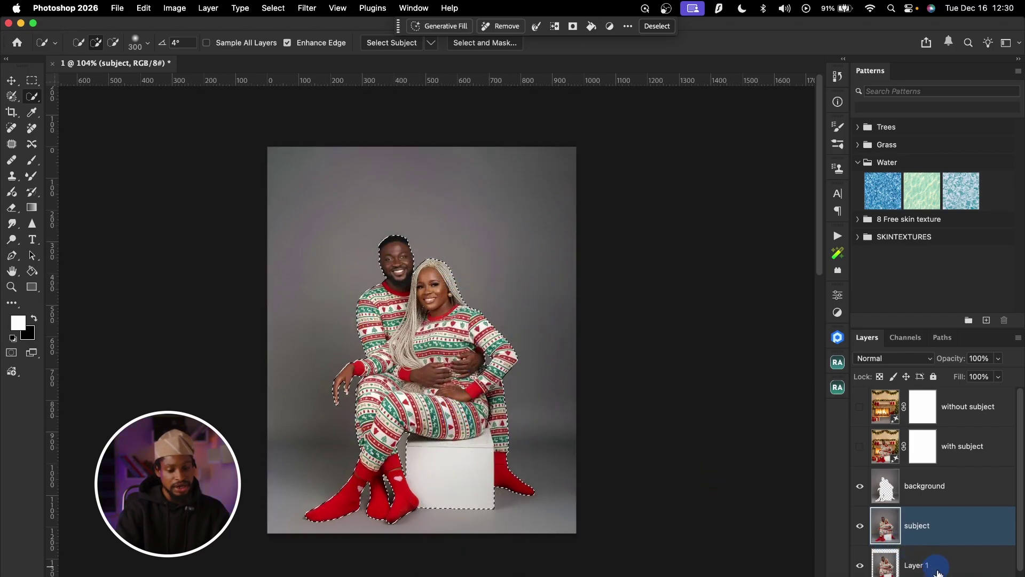
{"action": "left_click", "coordinate": [934, 576]}
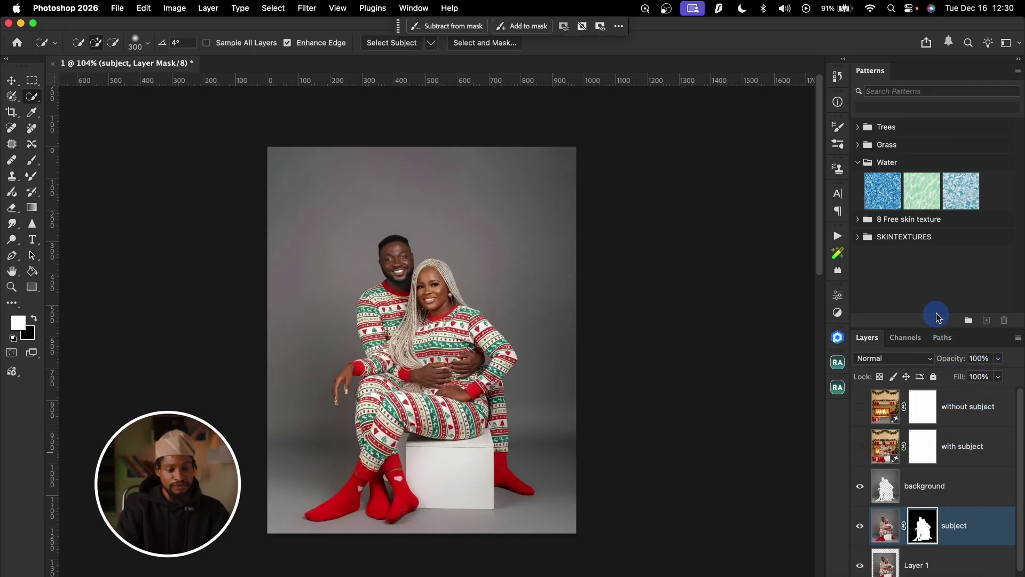
Reveal the full layer list and move the background layer beneath the subject layer.
{"action": "left_click_drag", "start_coordinate": [936, 316], "coordinate": [938, 265]}
{"action": "left_click", "coordinate": [969, 439]}
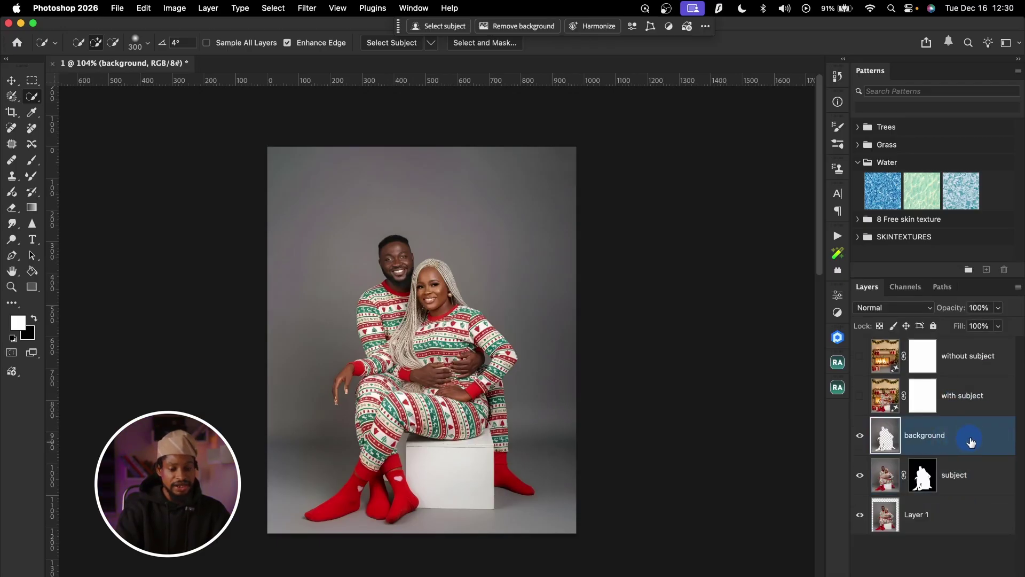
{"action": "left_click_drag", "start_coordinate": [978, 440], "coordinate": [968, 489]}
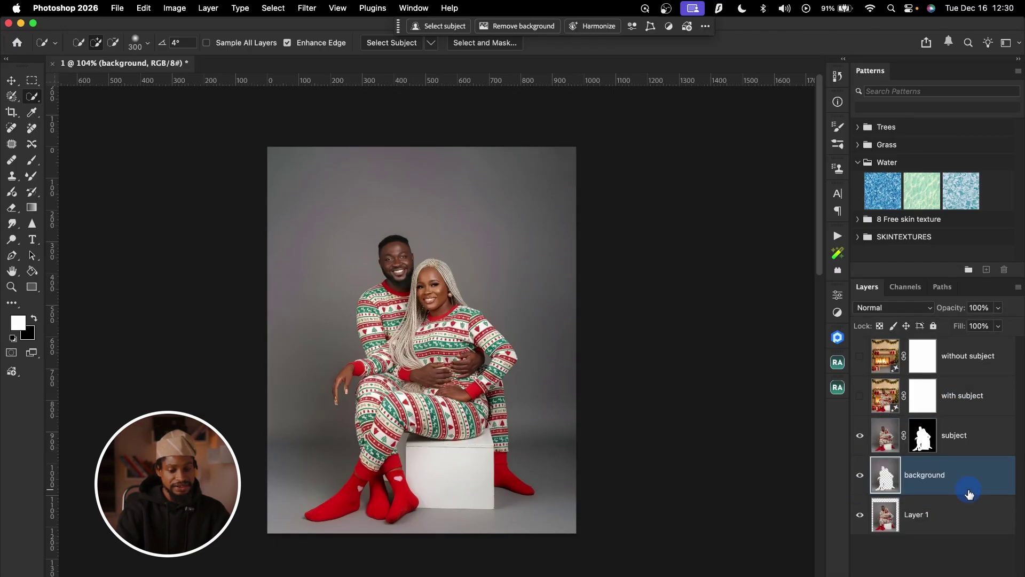
Show the "without subject" fireplace layer and move it directly beneath the subject layer.
{"action": "left_click", "coordinate": [960, 360]}
{"action": "left_click", "coordinate": [862, 356]}
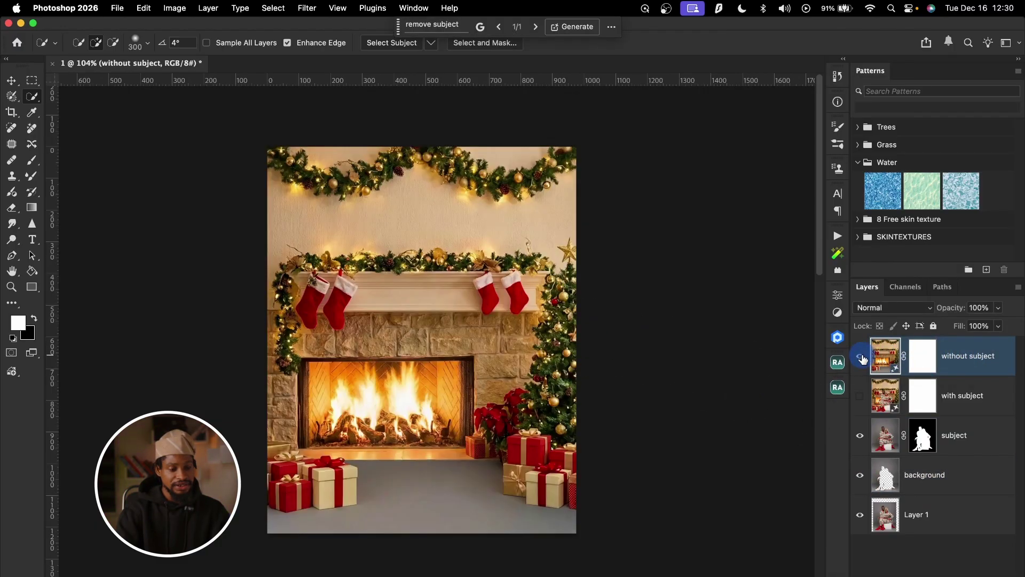
{"action": "left_click_drag", "start_coordinate": [986, 362], "coordinate": [976, 442]}
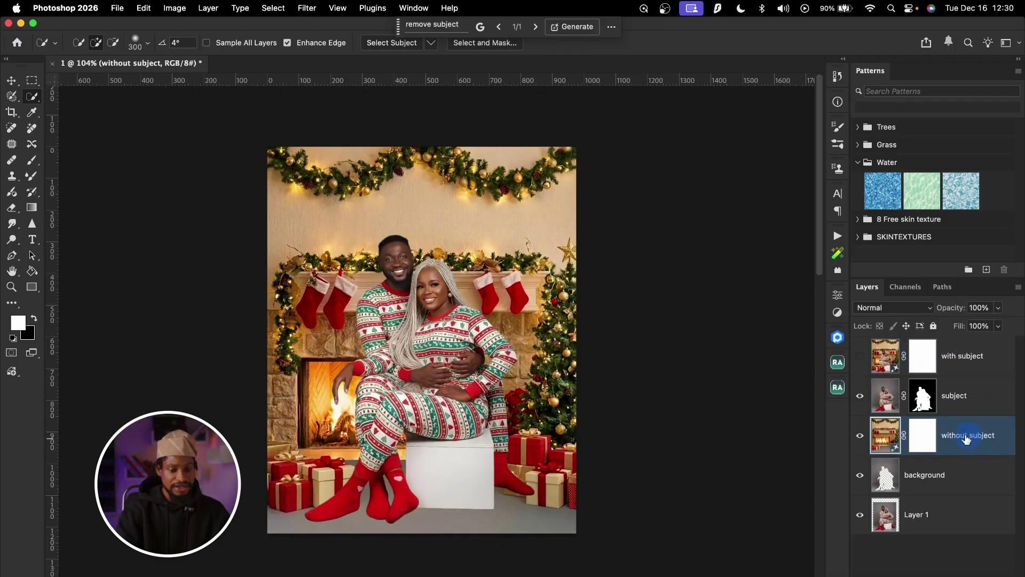
Compare the image with and without the fireplace layer and examine the couple's feet and the white box up close.
{"action": "left_click", "coordinate": [860, 435]}
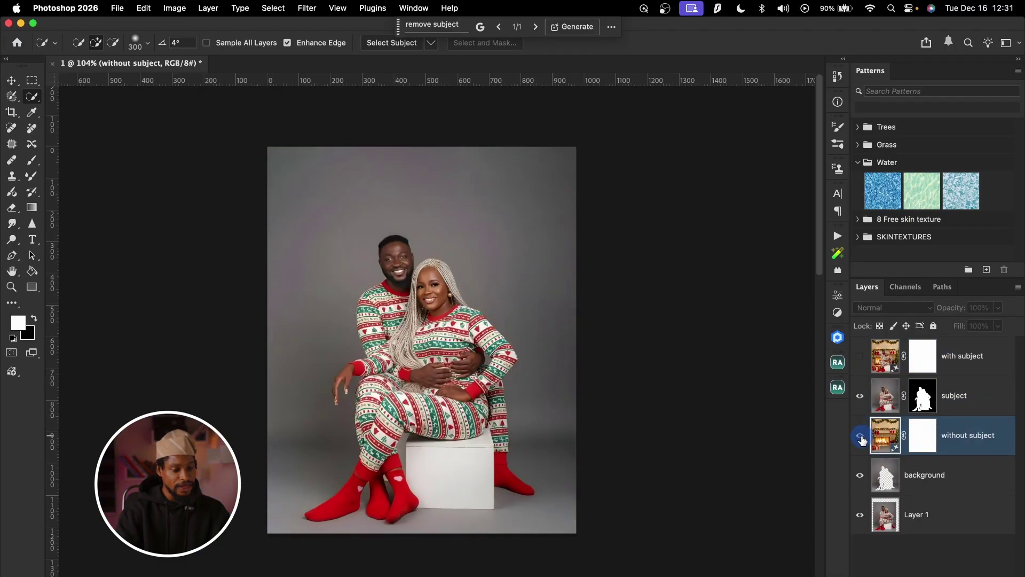
{"action": "left_click", "coordinate": [860, 437]}
{"action": "key", "text": "z"}
{"action": "left_click_drag", "start_coordinate": [473, 487], "coordinate": [503, 487]}
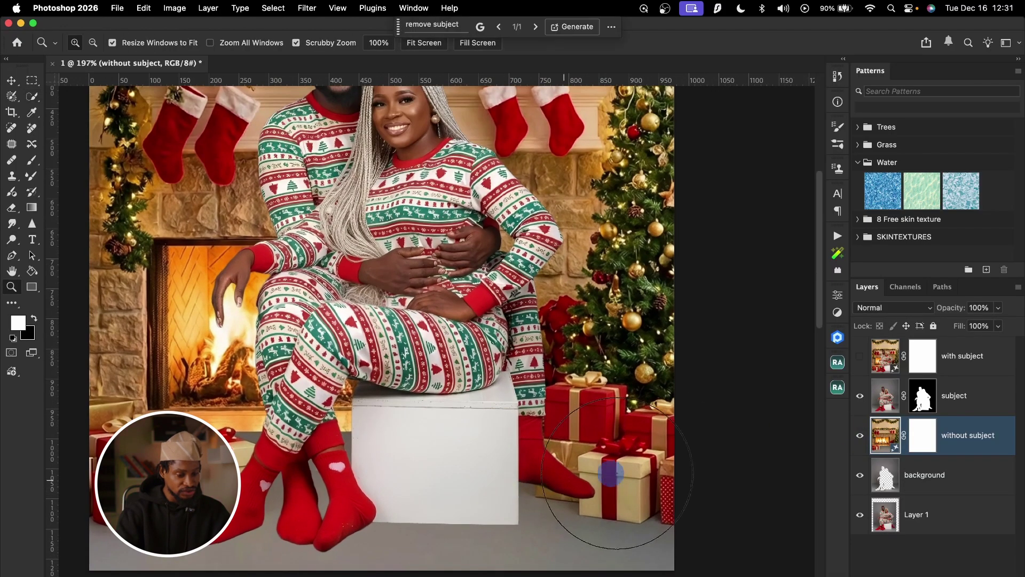
{"action": "key", "text": "w"}
{"action": "key", "text": "super+1"}
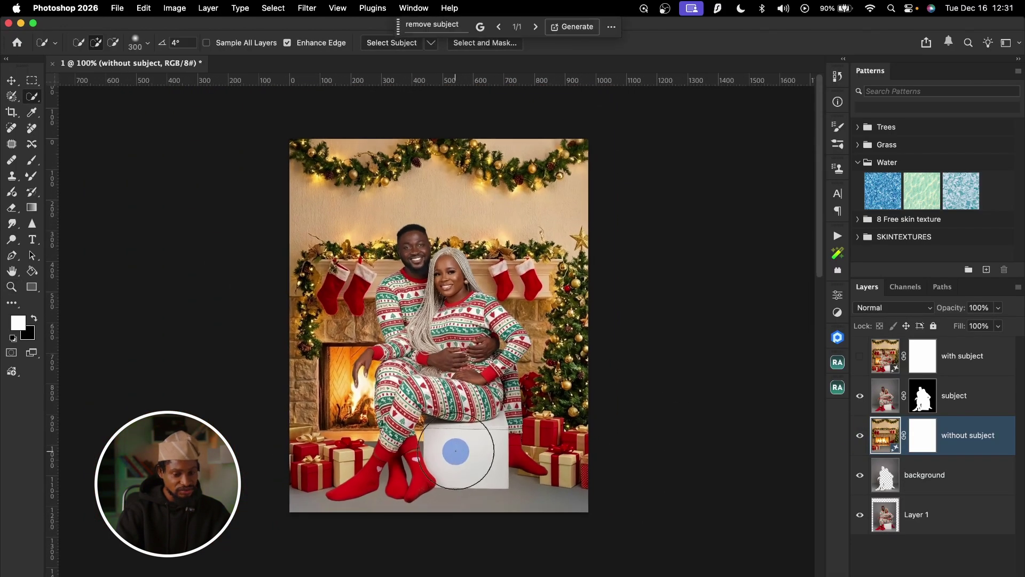
Show the "with subject" layer and examine the generated shadows around the feet and white box.
{"action": "left_click", "coordinate": [981, 366]}
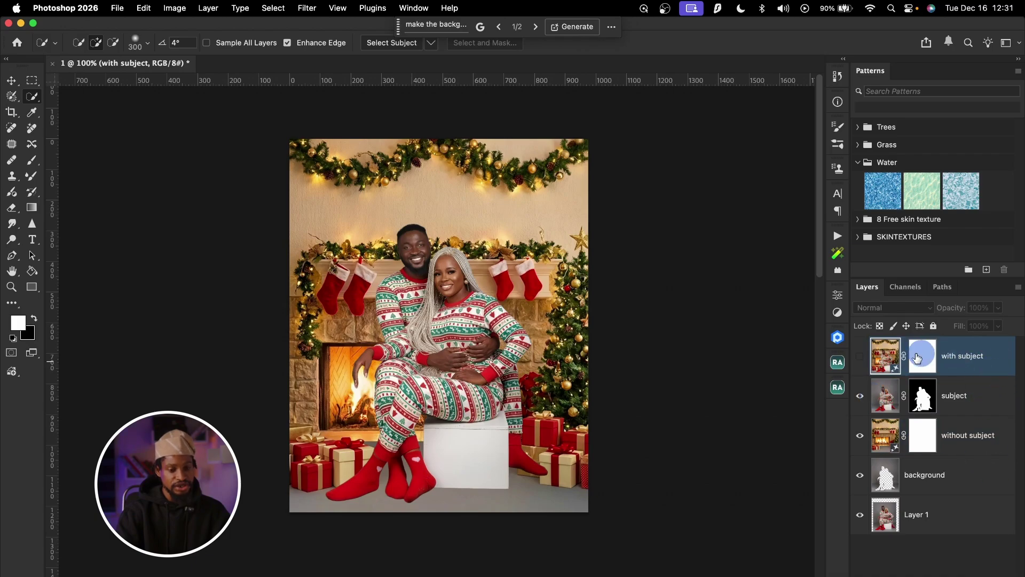
{"action": "left_click", "coordinate": [860, 356]}
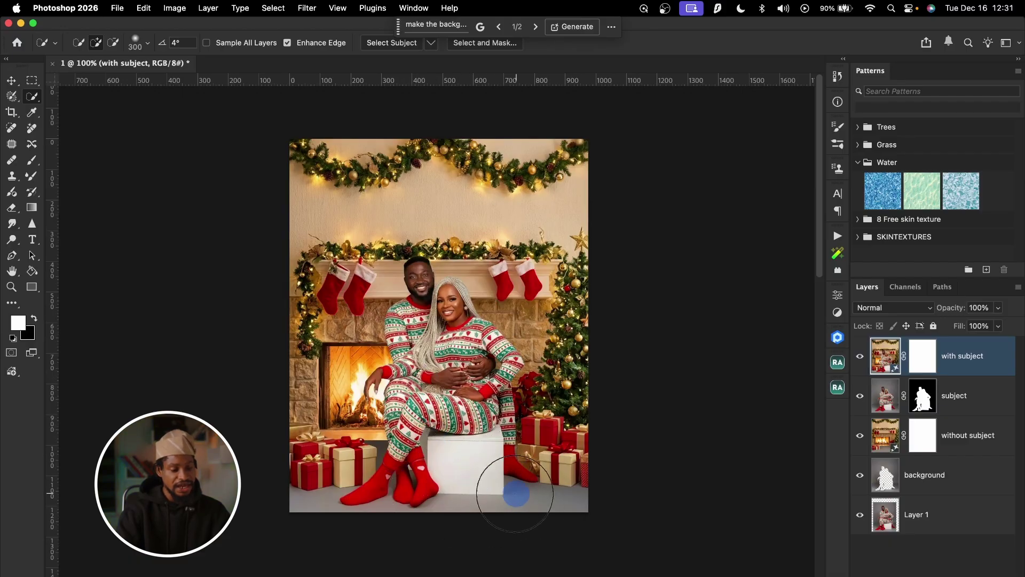
{"action": "key", "text": "z"}
{"action": "left_click_drag", "start_coordinate": [419, 487], "coordinate": [480, 487]}
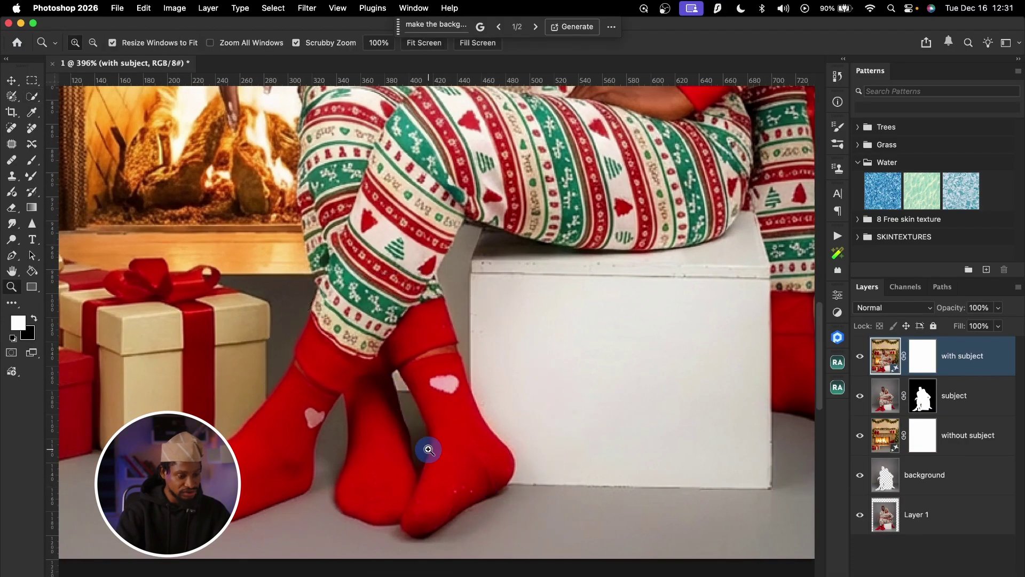
{"action": "left_click_drag", "start_coordinate": [424, 447], "coordinate": [389, 446]}
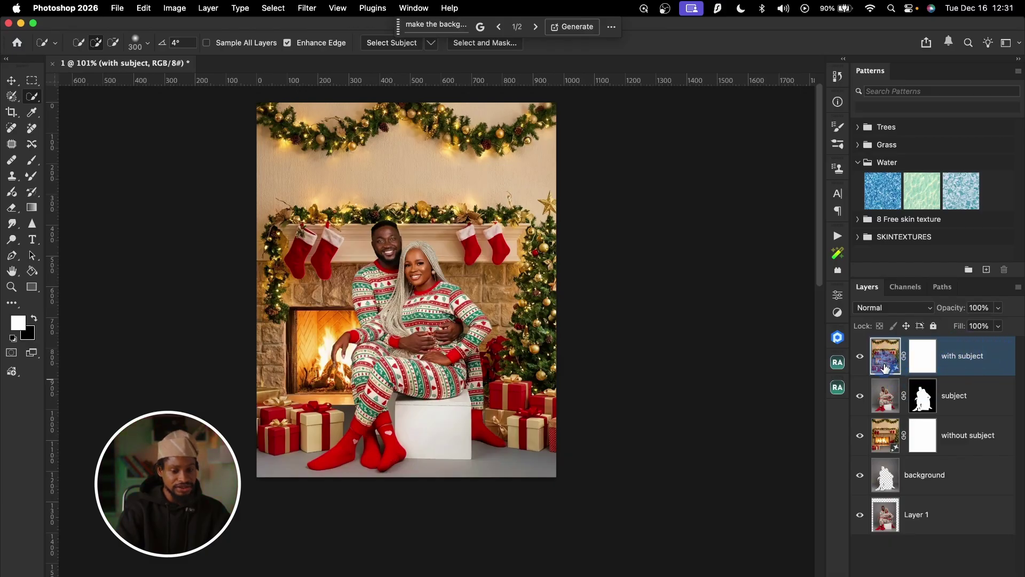
Lower the "with subject" layer to about 50% opacity, then scale the subject and background layers together to 88.93% and align them with the generated couple.
{"action": "left_click_drag", "start_coordinate": [942, 311], "coordinate": [935, 309]}
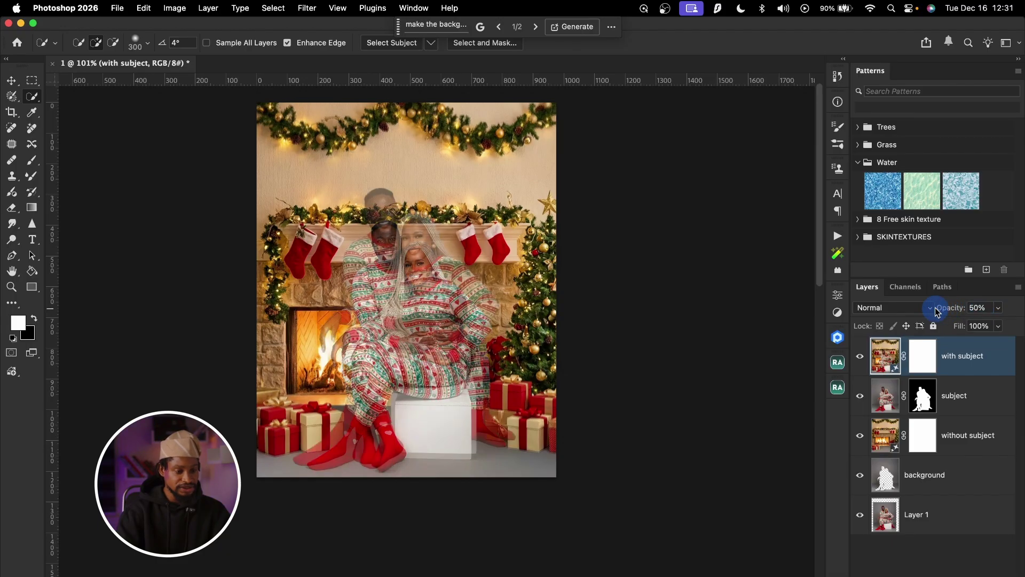
{"action": "left_click", "coordinate": [969, 408]}
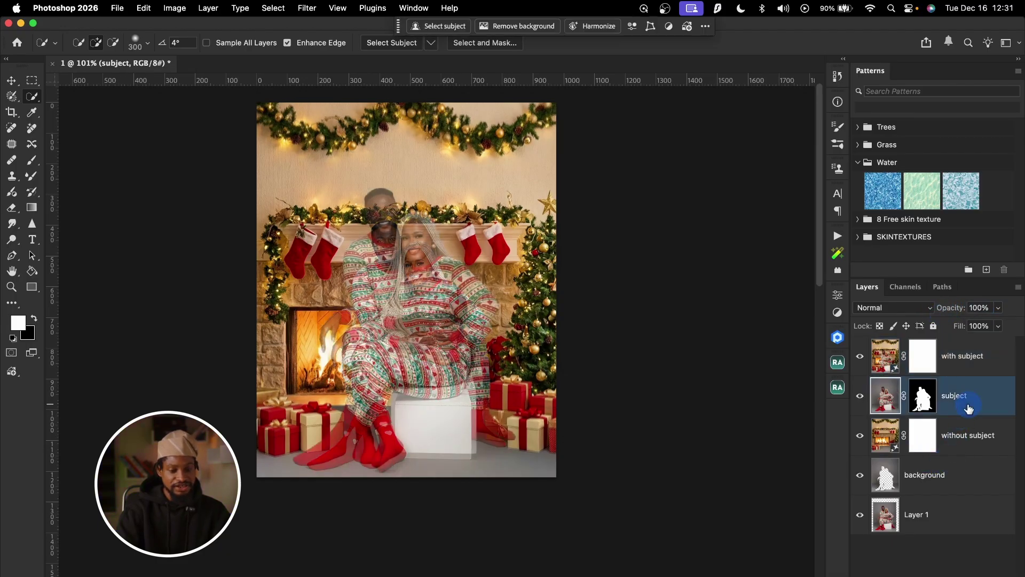
{"action": "left_click", "coordinate": [957, 479], "text": "super"}
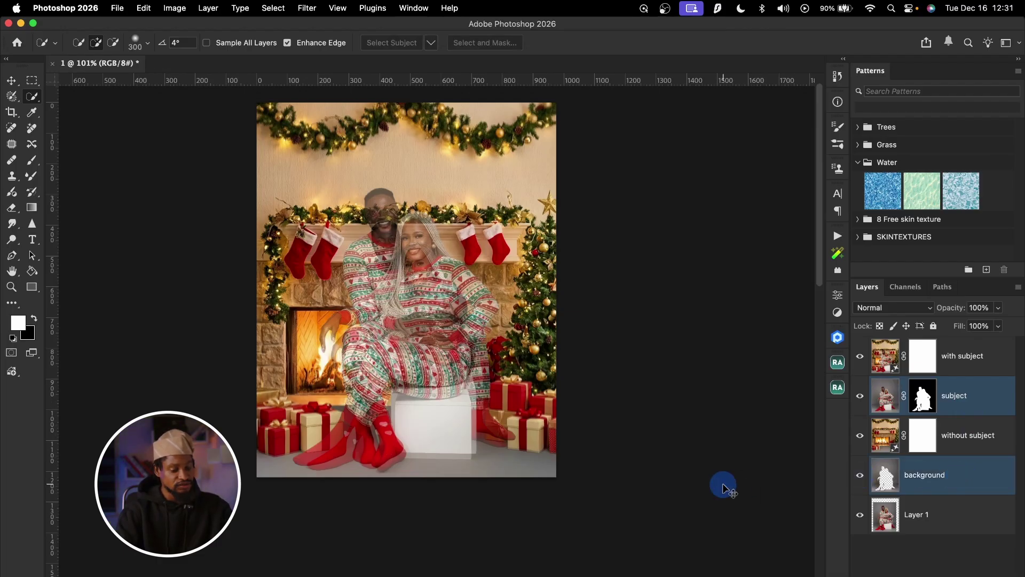
{"action": "key", "text": "super+t"}
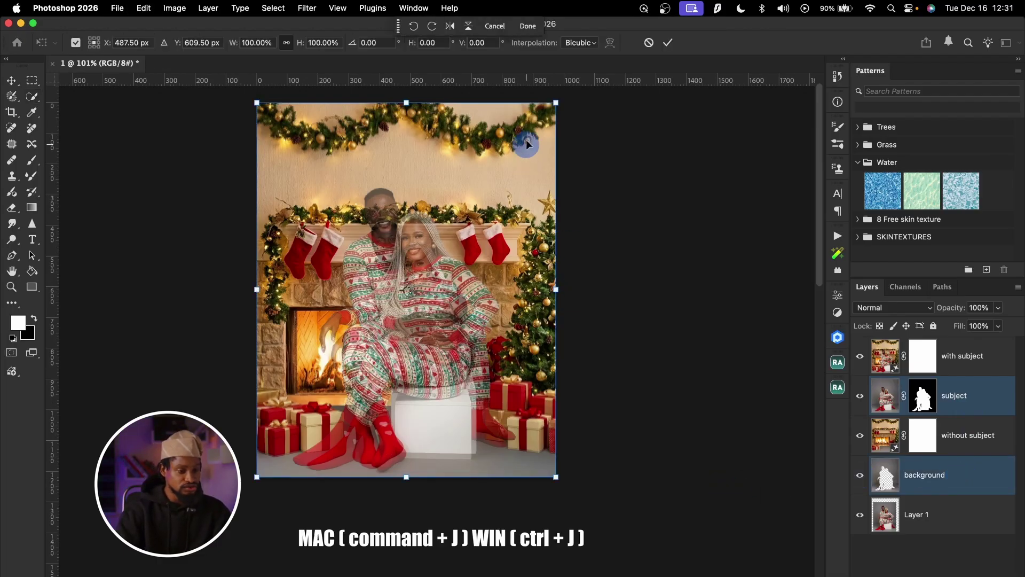
{"action": "left_click_drag", "start_coordinate": [549, 107], "coordinate": [522, 143]}
{"action": "left_click_drag", "start_coordinate": [405, 311], "coordinate": [405, 317]}
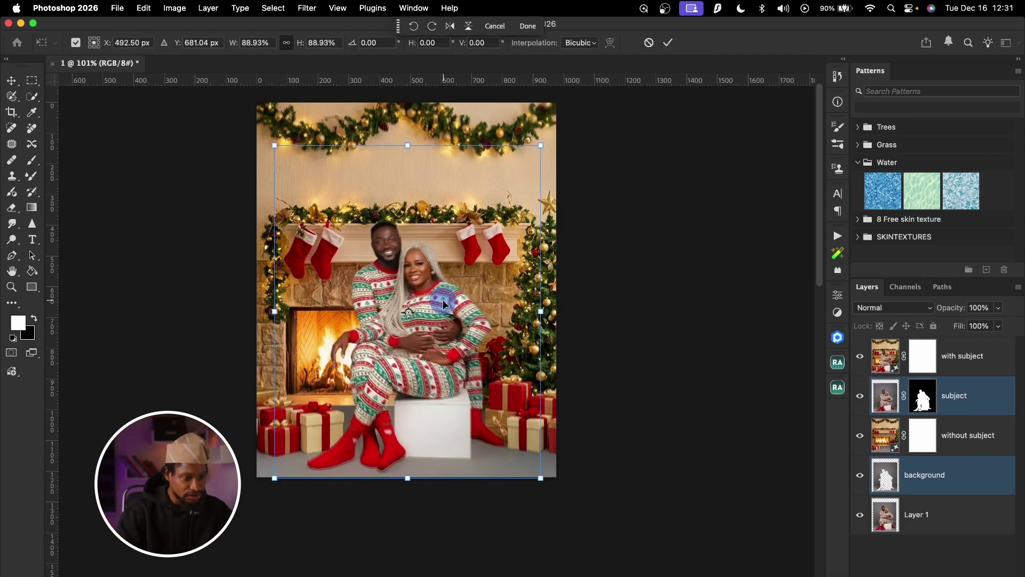
{"action": "left_click", "coordinate": [669, 43]}
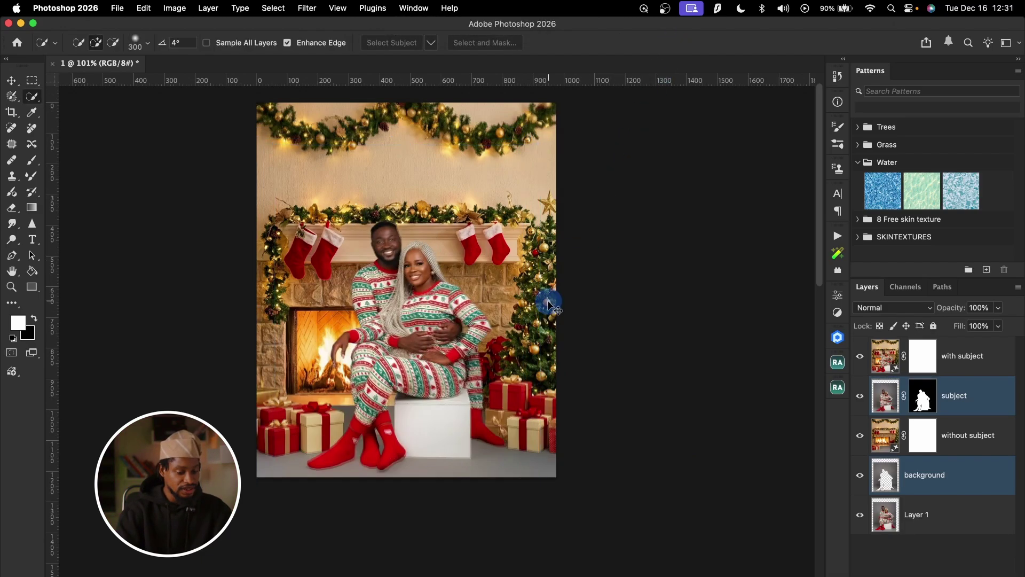
Nudge the subject and background layers to X 493.50 px, Y 682.00 px to fine-tune their match with the generated couple.
{"action": "key", "text": "super+t"}
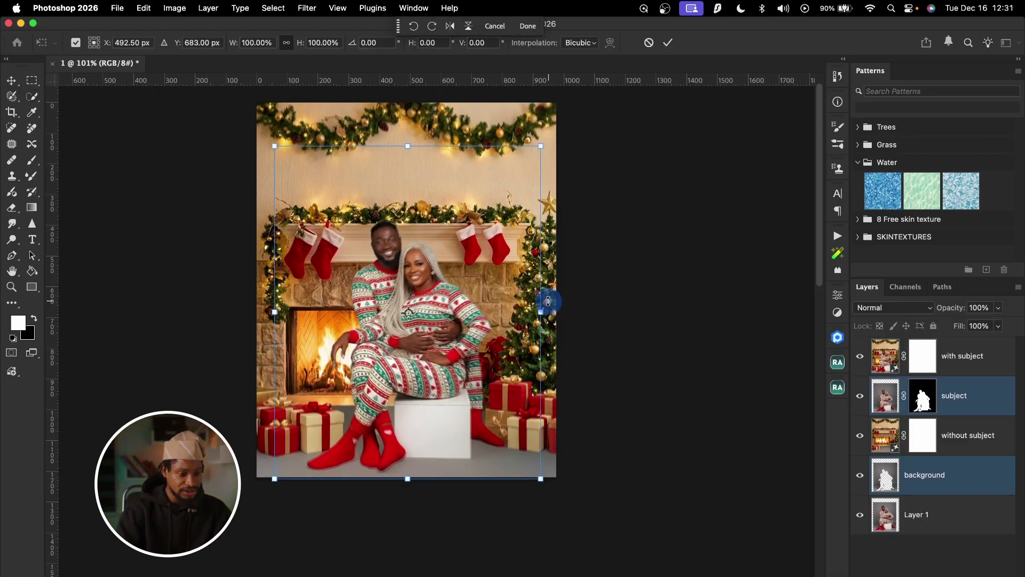
{"action": "key", "text": "Down"}
{"action": "key", "text": "Down"}
{"action": "key", "text": "Down"}
{"action": "key", "text": "Down"}
{"action": "key", "text": "Down"}
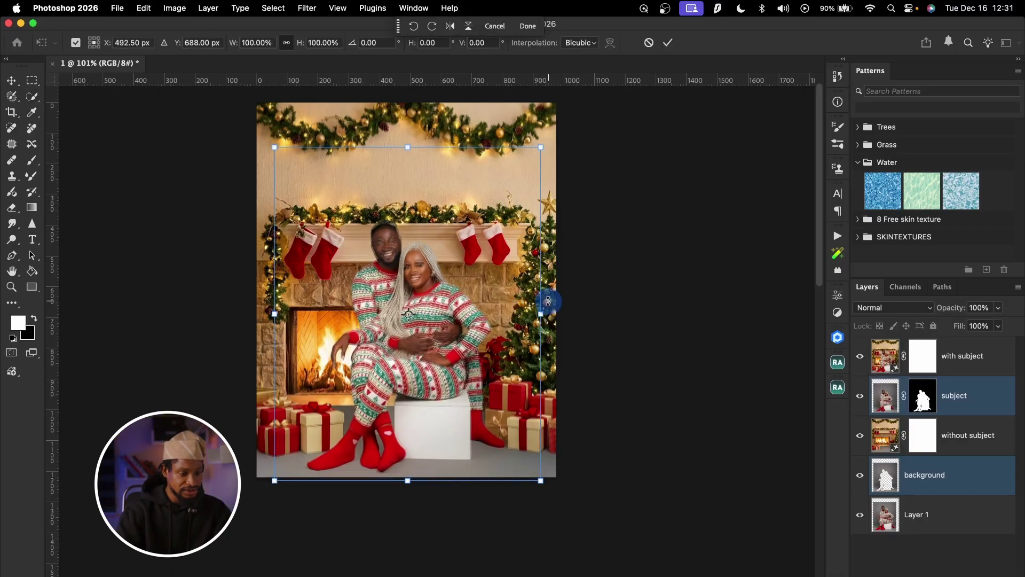
{"action": "key", "text": "Up"}
{"action": "key", "text": "Up"}
{"action": "key", "text": "Up"}
{"action": "key", "text": "Up"}
{"action": "key", "text": "Up"}
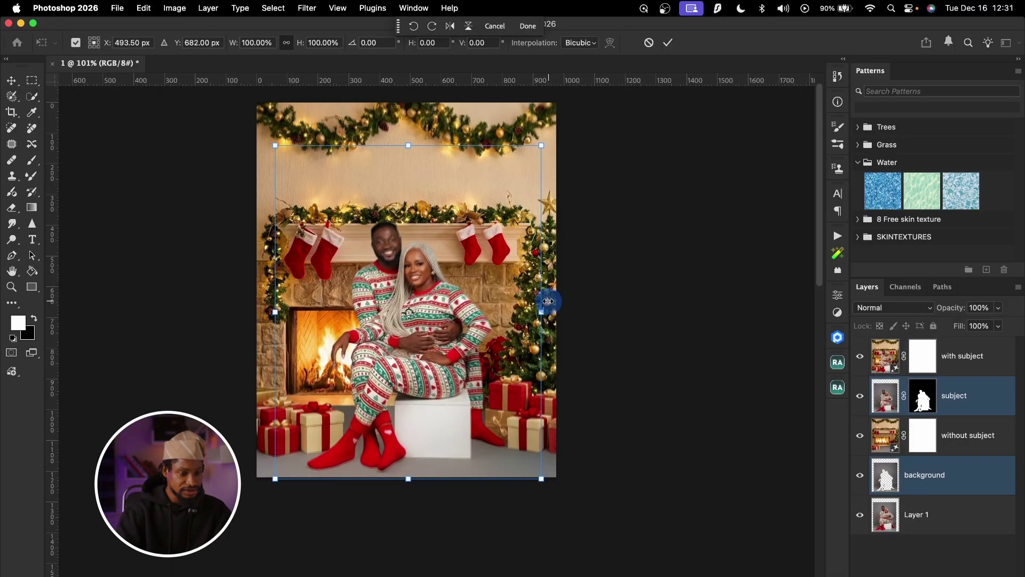
{"action": "key", "text": "Return"}
{"action": "key", "text": "w"}
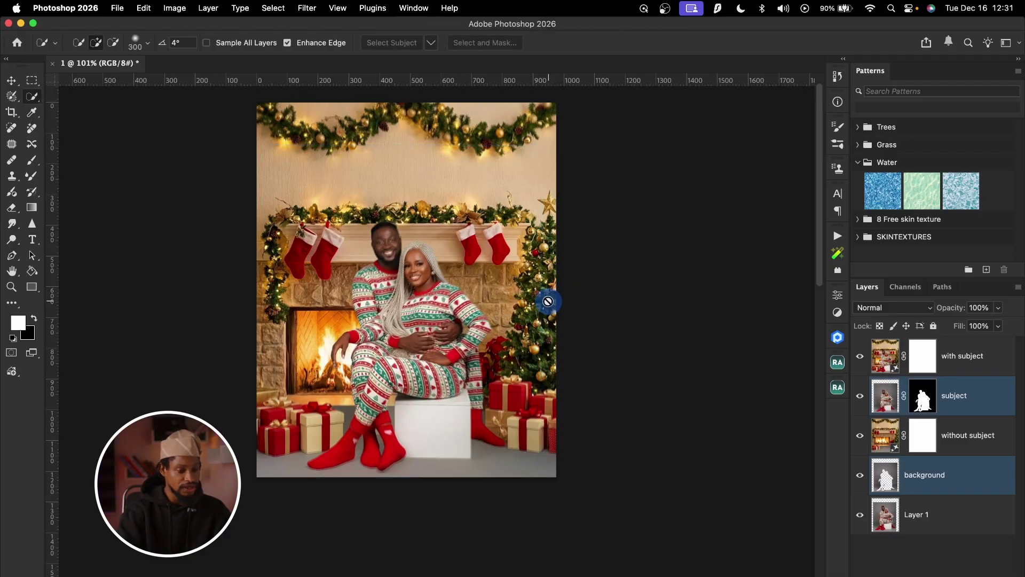
Set the "with subject" layer's opacity to 100% and target its layer mask.
{"action": "left_click", "coordinate": [968, 353]}
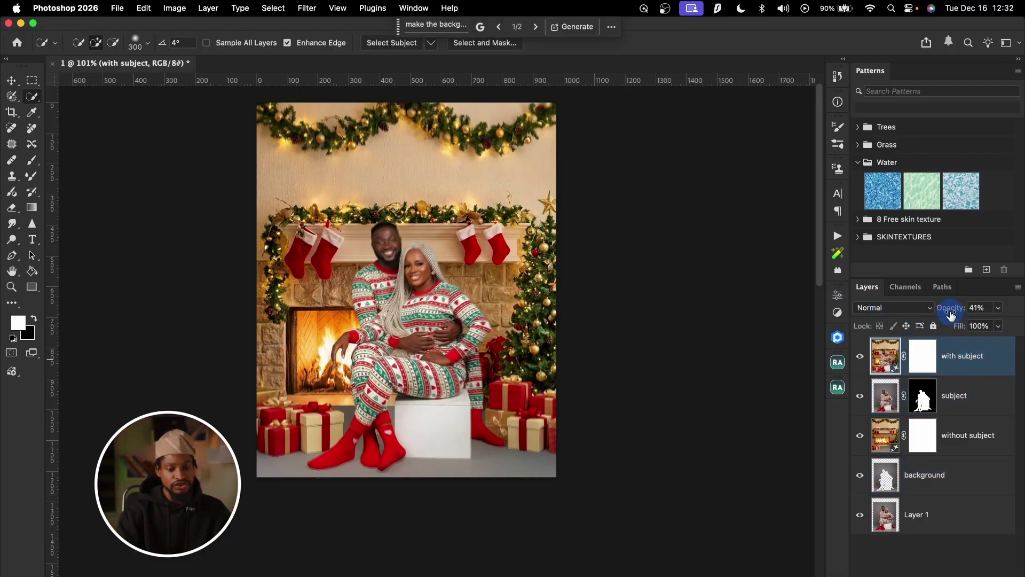
{"action": "left_click_drag", "start_coordinate": [945, 309], "coordinate": [1020, 294]}
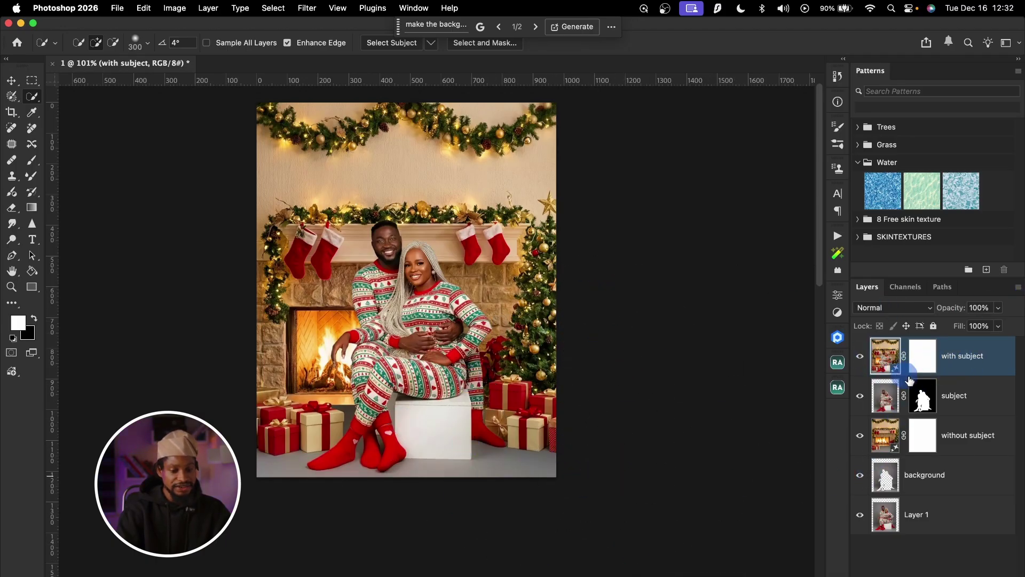
{"action": "left_click", "coordinate": [925, 363]}
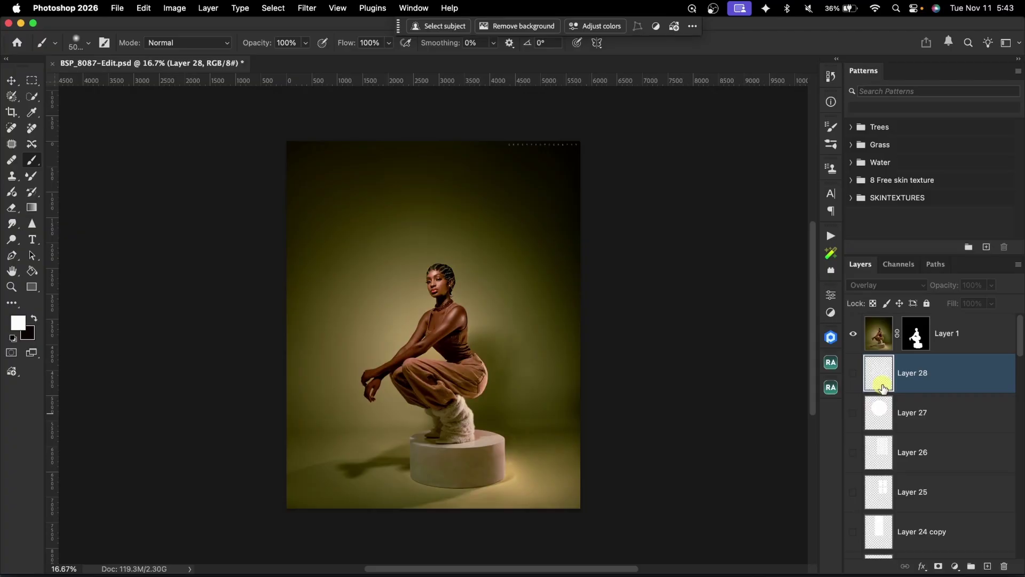
Preview the light-effect layers in BSP_8087-Edit.psd by toggling the visibility of individual overlays.
{"action": "left_click", "coordinate": [853, 372]}
{"action": "left_click", "coordinate": [853, 372]}
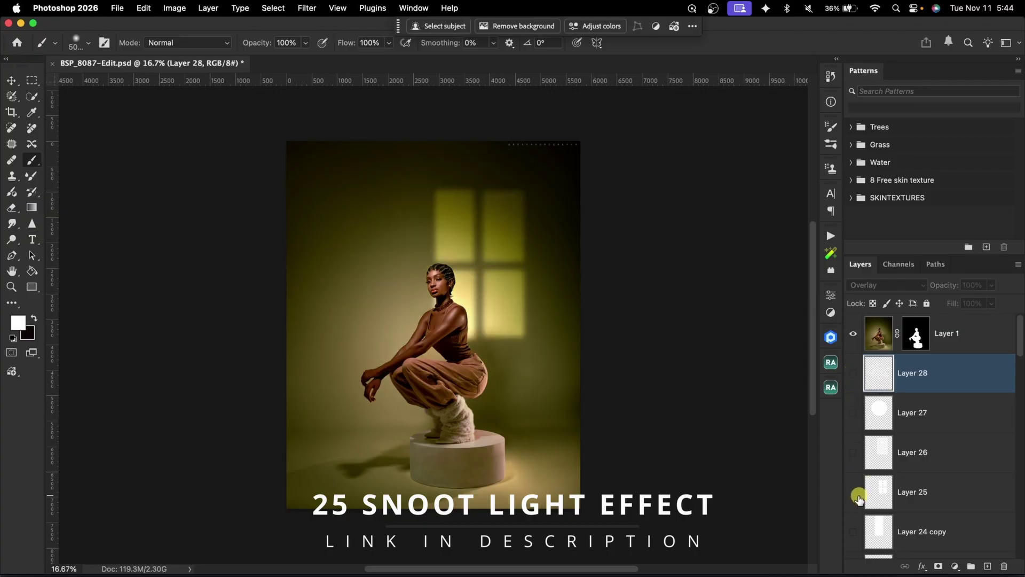
{"action": "scroll", "coordinate": [882, 510], "scroll_direction": "down", "scroll_amount": 6}
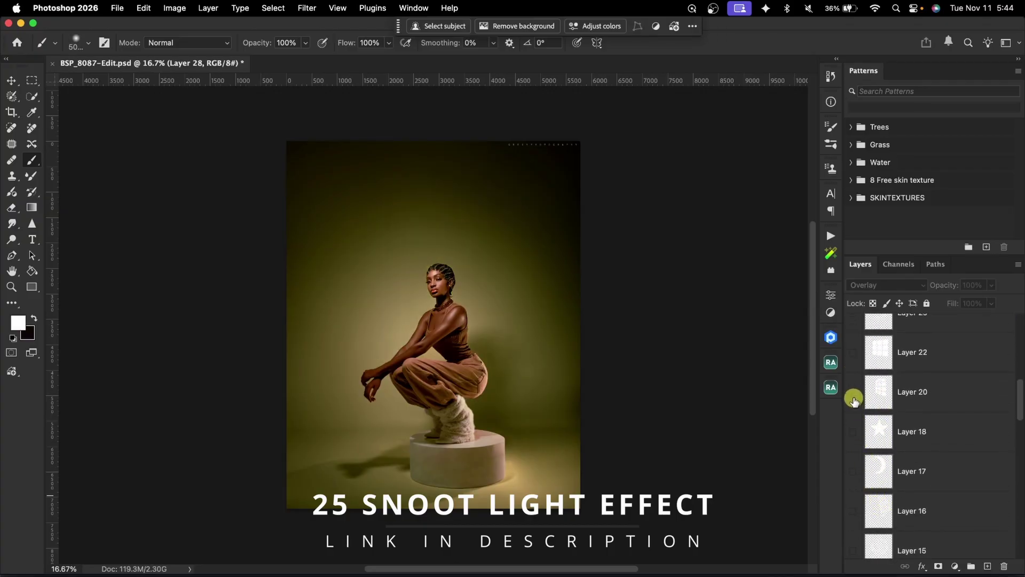
{"action": "left_click", "coordinate": [853, 397]}
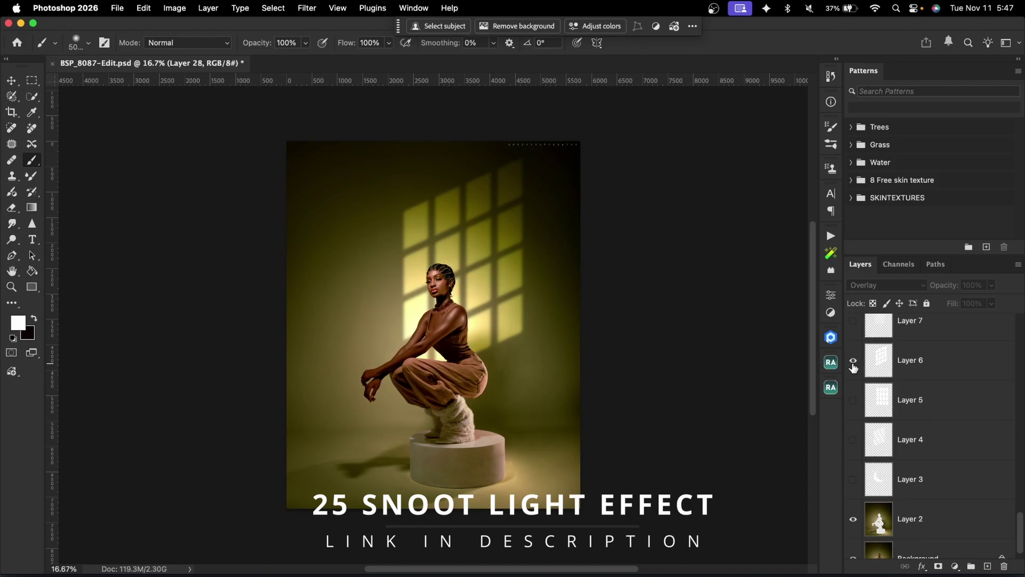
{"action": "scroll", "coordinate": [857, 419], "scroll_direction": "up", "scroll_amount": 3}
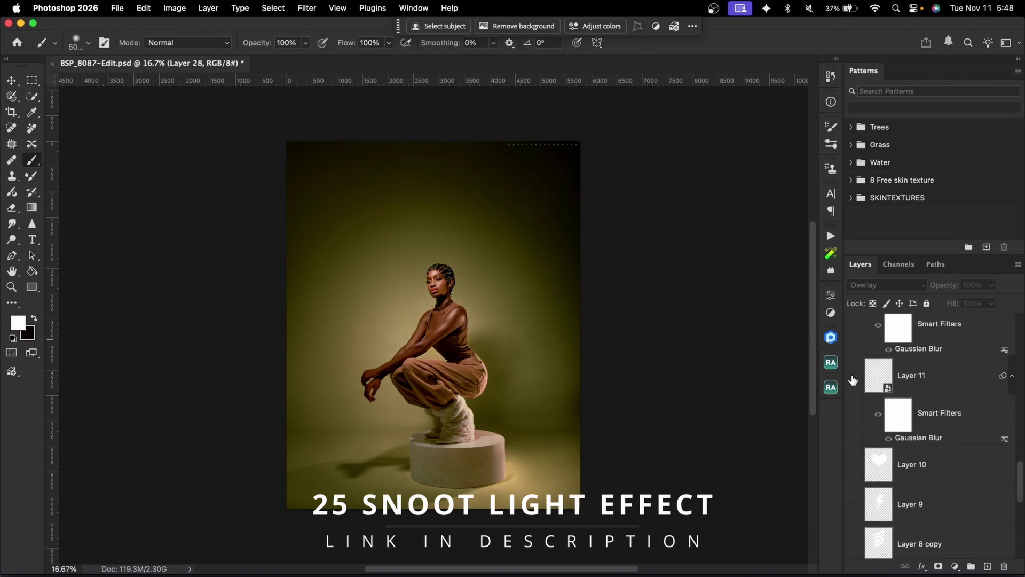
{"action": "scroll", "coordinate": [853, 380], "scroll_direction": "up", "scroll_amount": 5}
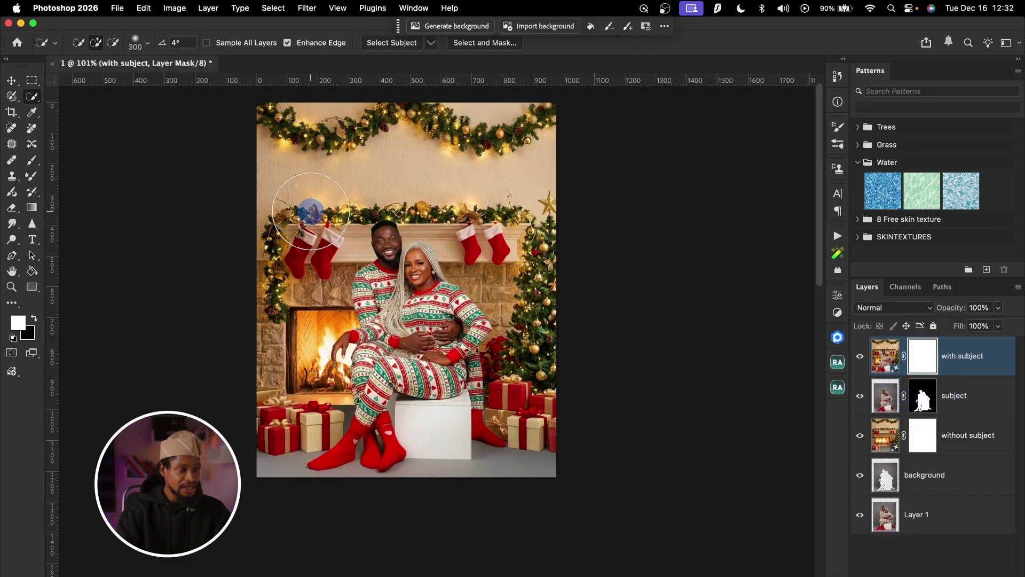
Set up a soft round brush with black as the foreground colour and enlarge it to 600 px for masking.
{"action": "left_click", "coordinate": [32, 161]}
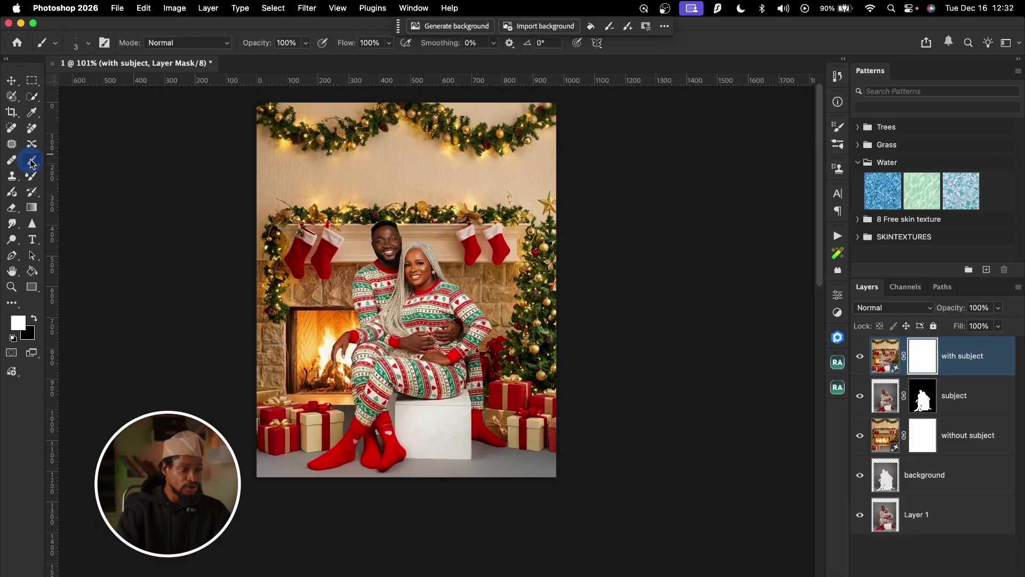
{"action": "left_click", "coordinate": [75, 42]}
{"action": "double_click", "coordinate": [94, 206]}
{"action": "left_click", "coordinate": [33, 322]}
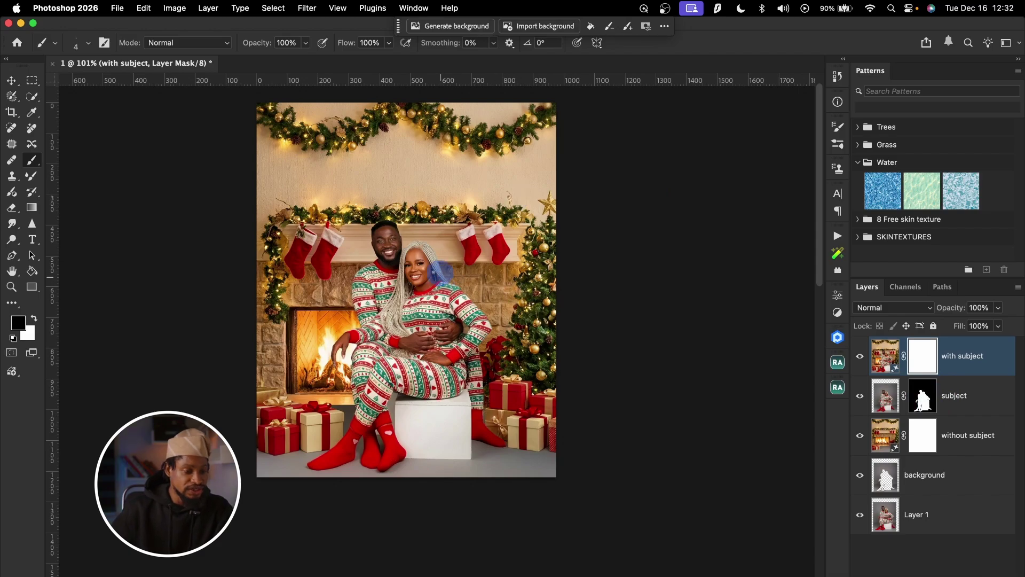
{"action": "key", "text": "bracketright"}
{"action": "key", "text": "bracketright"}
{"action": "key", "text": "bracketright"}
{"action": "key", "text": "bracketright"}
{"action": "key", "text": "bracketright"}
{"action": "key", "text": "bracketright"}
{"action": "key", "text": "bracketright"}
{"action": "key", "text": "bracketright"}
{"action": "key", "text": "bracketright"}
{"action": "key", "text": "bracketright"}
{"action": "key", "text": "bracketright"}
{"action": "key", "text": "bracketright"}
{"action": "key", "text": "bracketright"}
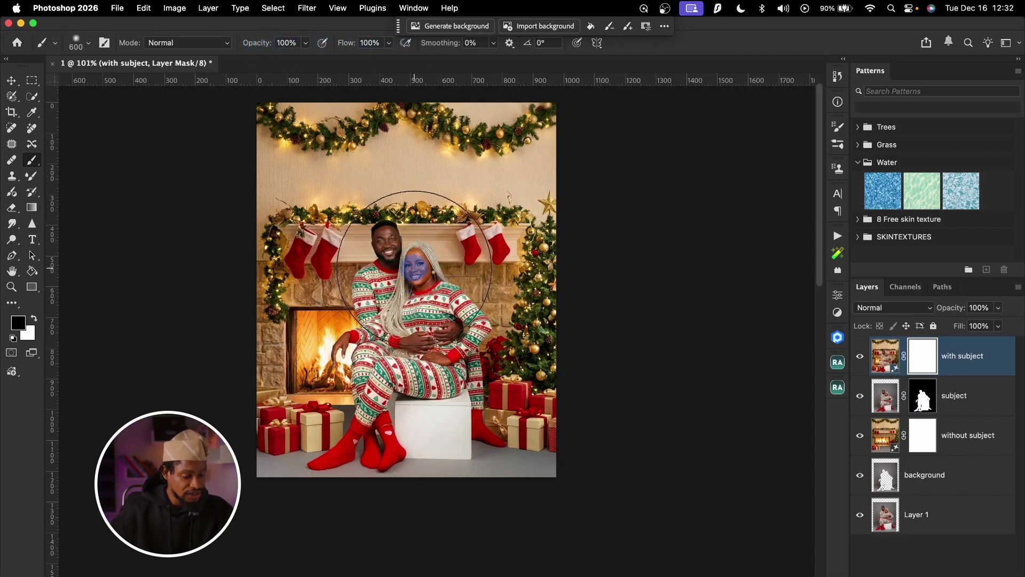
Paint black on the "with subject" mask over the couple's faces and upper bodies, using a smaller soft brush of about 300 px.
{"action": "key", "text": "z"}
{"action": "mouse_move", "coordinate": [420, 259]}
{"action": "left_mouse_down"}
{"action": "mouse_move", "coordinate": [443, 245]}
{"action": "mouse_move", "coordinate": [503, 280]}
{"action": "mouse_move", "coordinate": [530, 276]}
{"action": "mouse_move", "coordinate": [484, 276]}
{"action": "mouse_move", "coordinate": [520, 253]}
{"action": "mouse_move", "coordinate": [494, 283]}
{"action": "mouse_move", "coordinate": [497, 302]}
{"action": "mouse_move", "coordinate": [508, 302]}
{"action": "mouse_move", "coordinate": [503, 313]}
{"action": "mouse_move", "coordinate": [483, 271]}
{"action": "mouse_move", "coordinate": [468, 276]}
{"action": "mouse_move", "coordinate": [462, 299]}
{"action": "left_mouse_up"}
{"action": "key", "text": "b"}
{"action": "key", "text": "bracketleft"}
{"action": "key", "text": "bracketleft"}
{"action": "key", "text": "bracketleft"}
{"action": "key", "text": "bracketleft"}
{"action": "key", "text": "bracketleft"}
{"action": "key", "text": "bracketleft"}
{"action": "key", "text": "bracketleft"}
{"action": "key", "text": "bracketleft"}
{"action": "key", "text": "bracketright"}
{"action": "key", "text": "bracketright"}
{"action": "left_click", "coordinate": [494, 312]}
{"action": "key", "text": "bracketright"}
{"action": "left_click", "coordinate": [515, 355]}
{"action": "mouse_move", "coordinate": [519, 354]}
{"action": "left_mouse_down"}
{"action": "mouse_move", "coordinate": [496, 299]}
{"action": "mouse_move", "coordinate": [496, 331]}
{"action": "left_mouse_up"}
{"action": "key", "text": "z"}
{"action": "mouse_move", "coordinate": [502, 276]}
{"action": "left_mouse_down"}
{"action": "mouse_move", "coordinate": [552, 262]}
{"action": "mouse_move", "coordinate": [444, 250]}
{"action": "mouse_move", "coordinate": [511, 283]}
{"action": "mouse_move", "coordinate": [529, 282]}
{"action": "mouse_move", "coordinate": [504, 256]}
{"action": "left_mouse_up"}
{"action": "key", "text": "b"}
{"action": "left_click", "coordinate": [531, 309]}
Compare the original and generated faces by disabling and re-enabling the "with subject" layer mask.
{"action": "left_click", "coordinate": [930, 363], "text": "shift"}
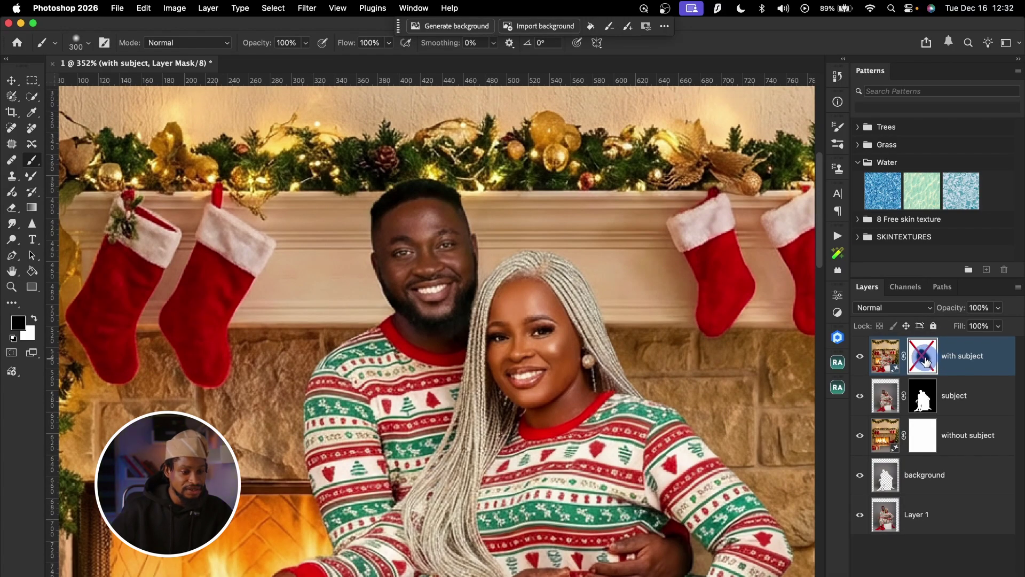
{"action": "left_click", "coordinate": [925, 362], "text": "shift"}
{"action": "left_click", "coordinate": [925, 361], "text": "shift"}
{"action": "left_click", "coordinate": [927, 361], "text": "shift"}
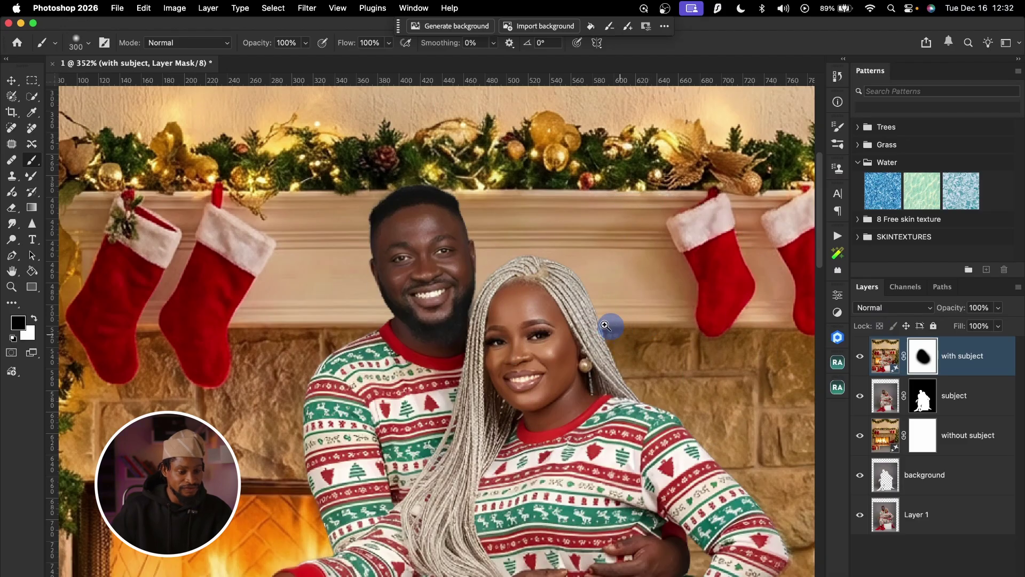
Extend the black painting on the "with subject" mask over the couple's arms, legs, feet and the white box, using a soft brush up to 150 px.
{"action": "key", "text": "z"}
{"action": "left_click", "coordinate": [582, 312], "text": "alt"}
{"action": "left_click", "coordinate": [552, 301], "text": "alt"}
{"action": "key", "text": "b"}
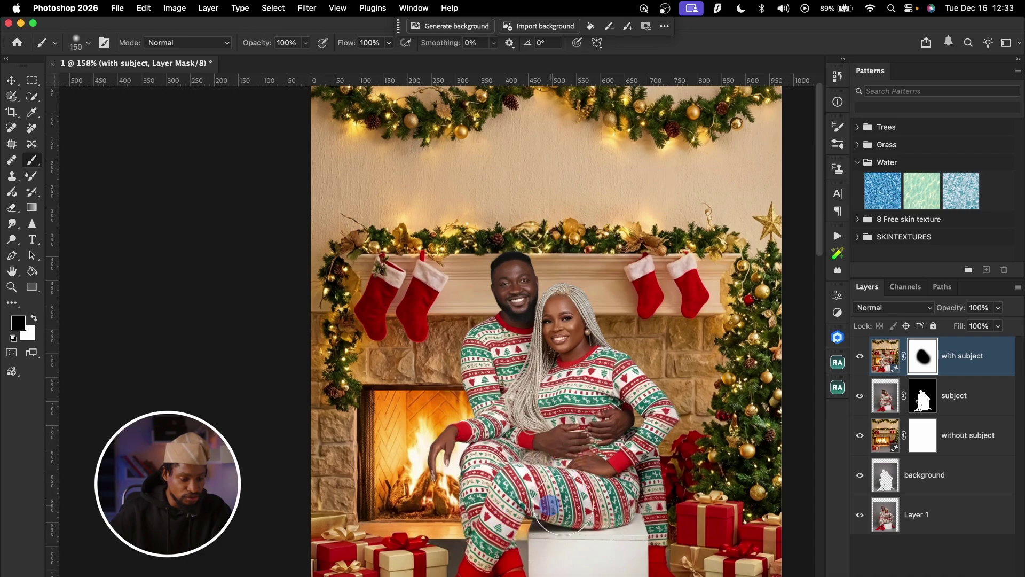
{"action": "scroll", "coordinate": [619, 480], "scroll_direction": "down", "scroll_amount": 5}
{"action": "scroll", "coordinate": [620, 480], "scroll_direction": "right", "scroll_amount": 2}
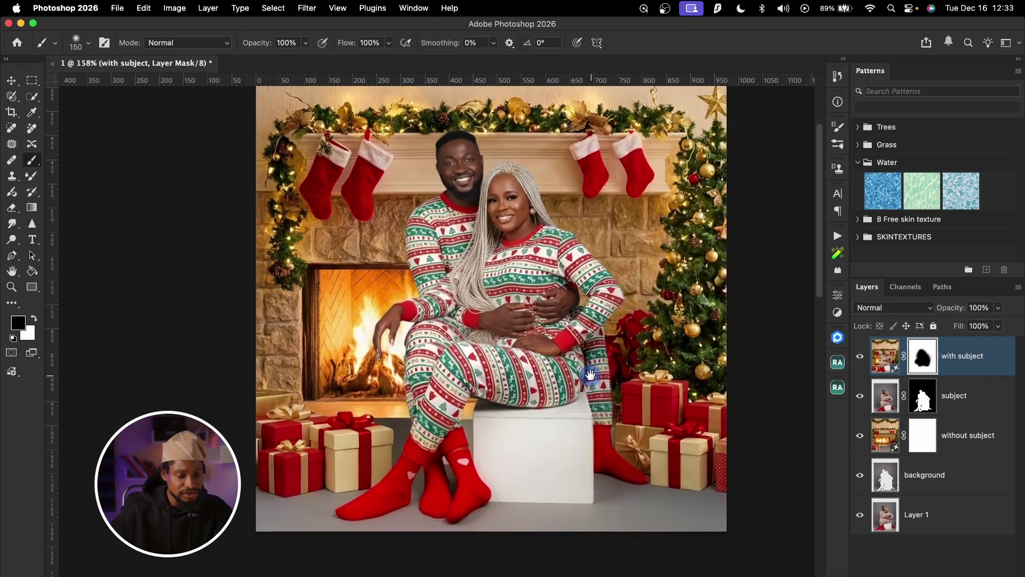
{"action": "key", "text": "bracketleft"}
{"action": "key", "text": "bracketleft"}
{"action": "key", "text": "bracketleft"}
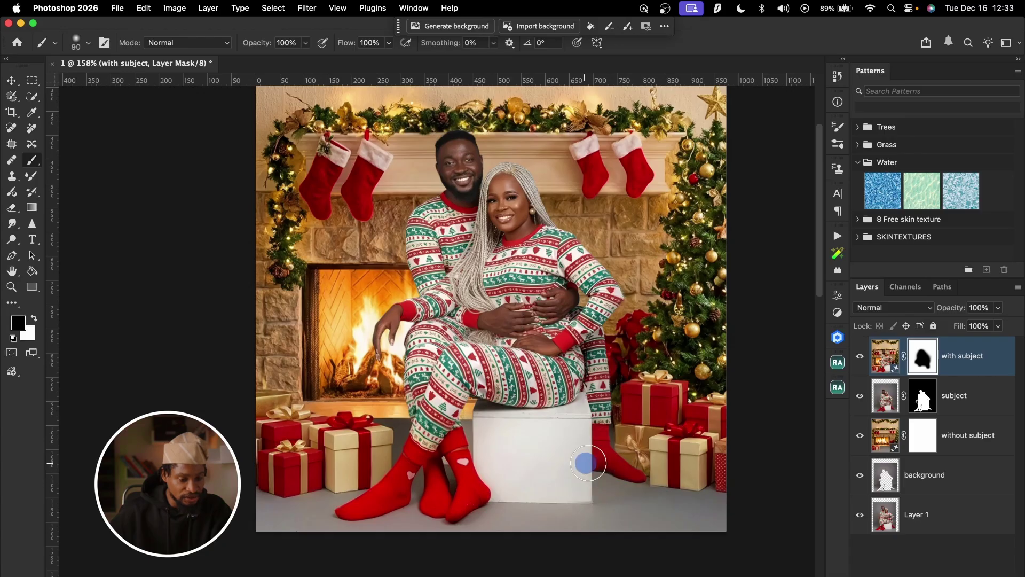
{"action": "key", "text": "bracketright"}
{"action": "key", "text": "bracketright"}
{"action": "mouse_move", "coordinate": [599, 463]}
{"action": "left_mouse_down"}
{"action": "mouse_move", "coordinate": [547, 484]}
{"action": "mouse_move", "coordinate": [517, 464]}
{"action": "mouse_move", "coordinate": [524, 457]}
{"action": "mouse_move", "coordinate": [513, 424]}
{"action": "mouse_move", "coordinate": [486, 414]}
{"action": "mouse_move", "coordinate": [475, 390]}
{"action": "left_mouse_up"}
{"action": "key", "text": "bracketright"}
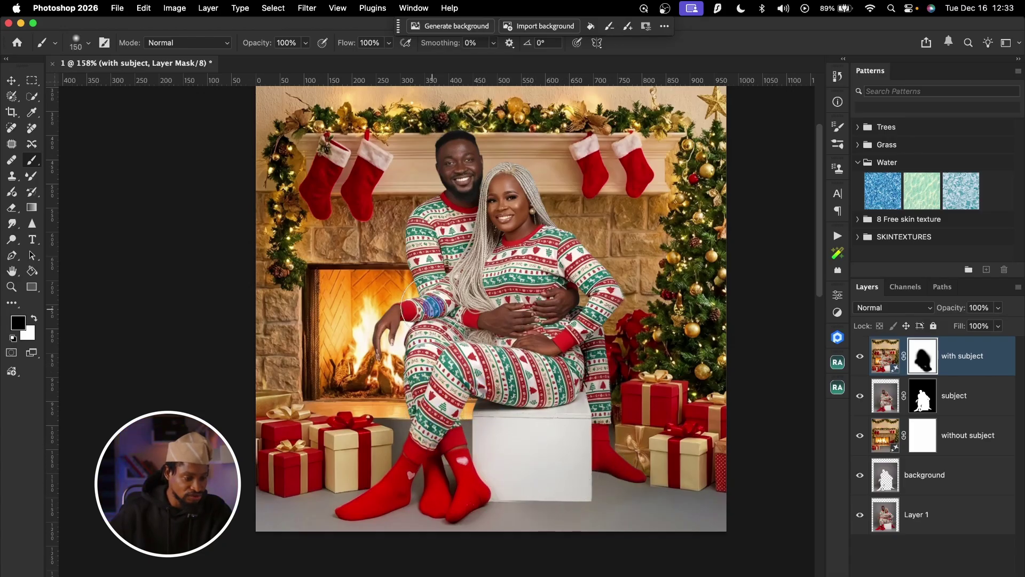
{"action": "mouse_move", "coordinate": [440, 418]}
{"action": "left_mouse_down"}
{"action": "mouse_move", "coordinate": [419, 478]}
{"action": "mouse_move", "coordinate": [351, 519]}
{"action": "mouse_move", "coordinate": [431, 451]}
{"action": "mouse_move", "coordinate": [474, 482]}
{"action": "mouse_move", "coordinate": [436, 515]}
{"action": "mouse_move", "coordinate": [489, 479]}
{"action": "mouse_move", "coordinate": [464, 494]}
{"action": "mouse_move", "coordinate": [547, 477]}
{"action": "mouse_move", "coordinate": [594, 448]}
{"action": "mouse_move", "coordinate": [613, 462]}
{"action": "mouse_move", "coordinate": [557, 408]}
{"action": "mouse_move", "coordinate": [452, 410]}
{"action": "mouse_move", "coordinate": [441, 436]}
{"action": "mouse_move", "coordinate": [525, 463]}
{"action": "left_mouse_up"}
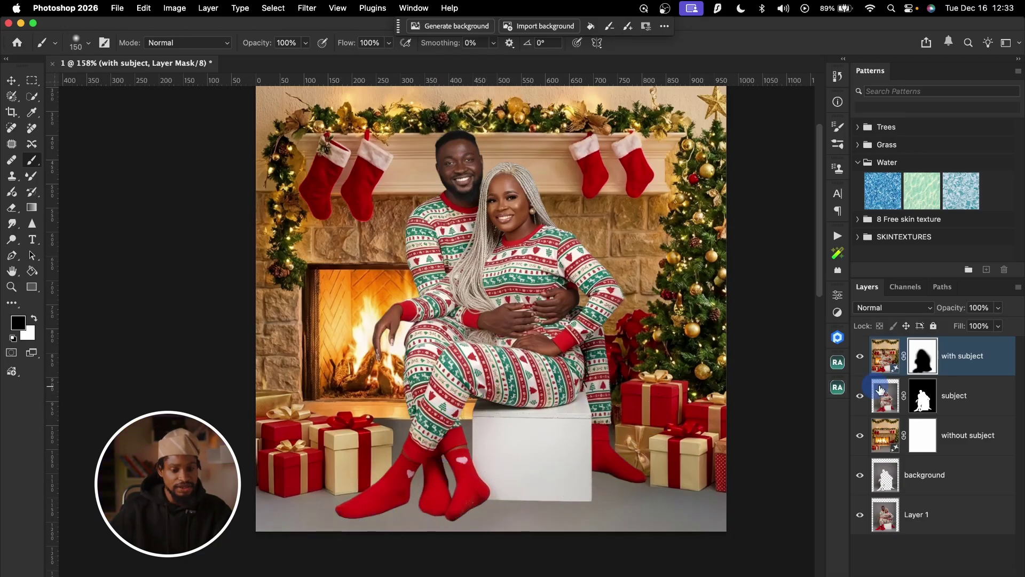
Check the layers' contribution to the composite by toggling the visibility of "with subject" and "without subject".
{"action": "left_click", "coordinate": [861, 358]}
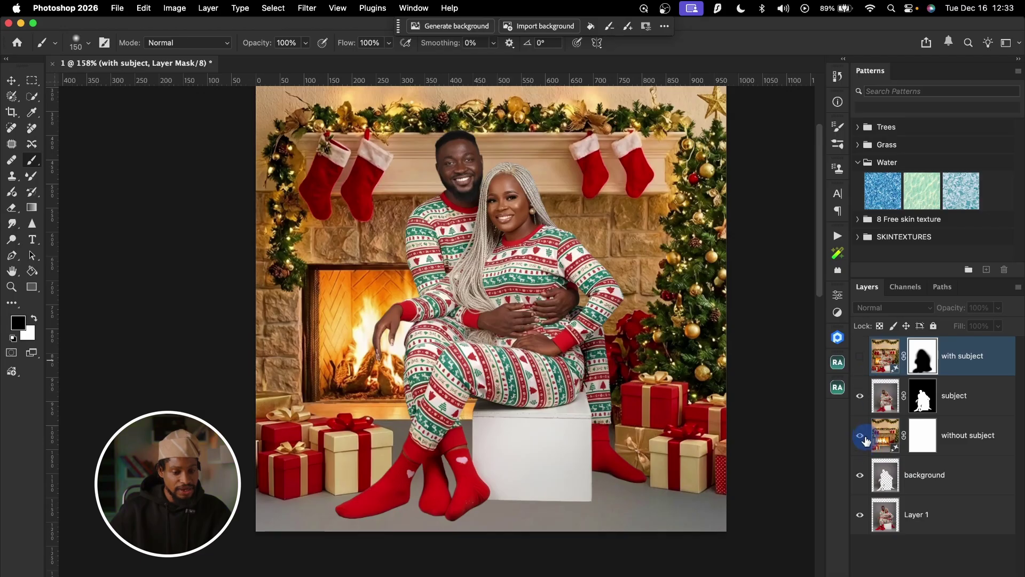
{"action": "left_click", "coordinate": [860, 437]}
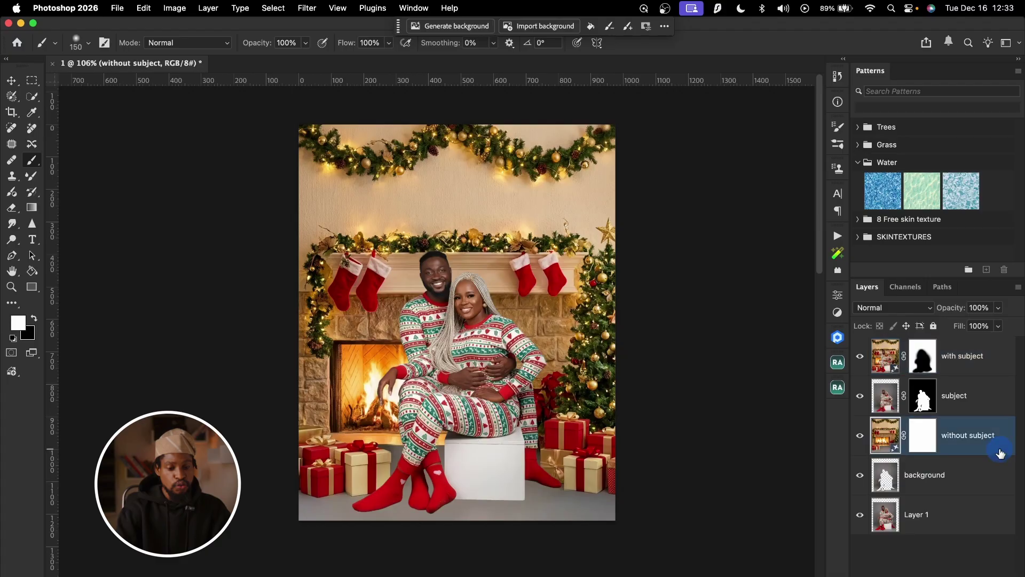
Duplicate the "without subject" layer, hide the copy and select the original "without subject" layer.
{"action": "left_click", "coordinate": [881, 440]}
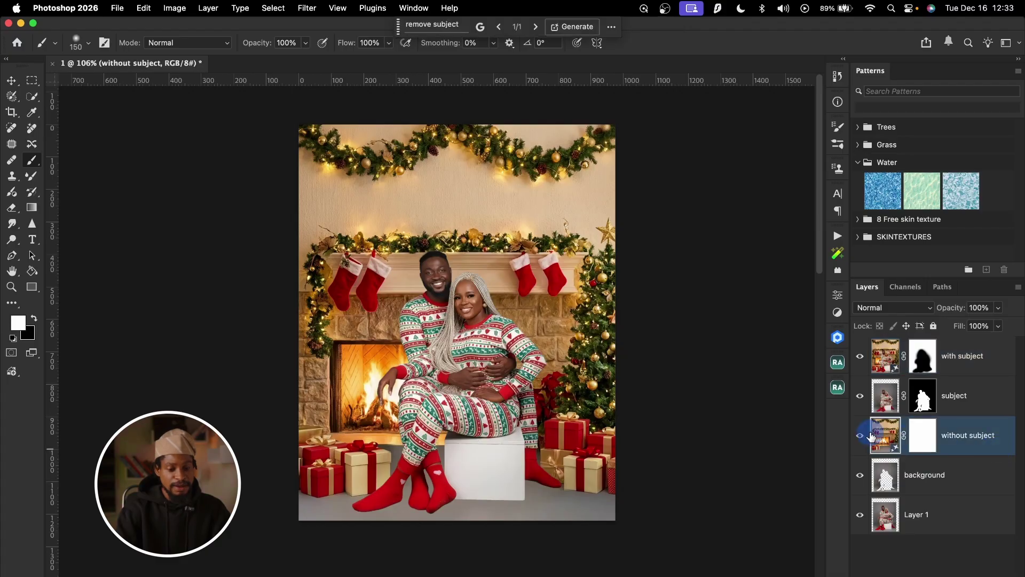
{"action": "left_click", "coordinate": [902, 438]}
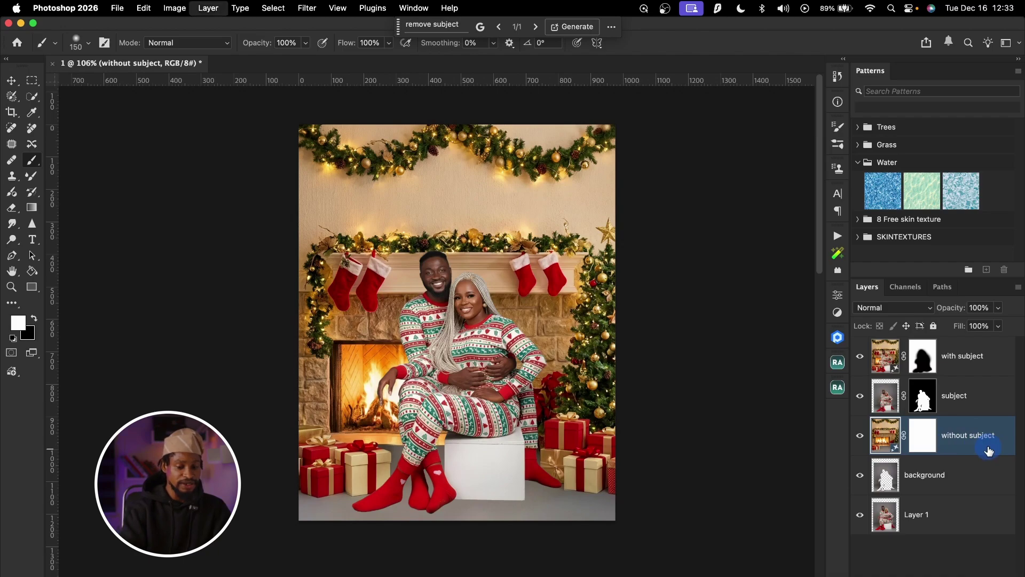
{"action": "key", "text": "super+j"}
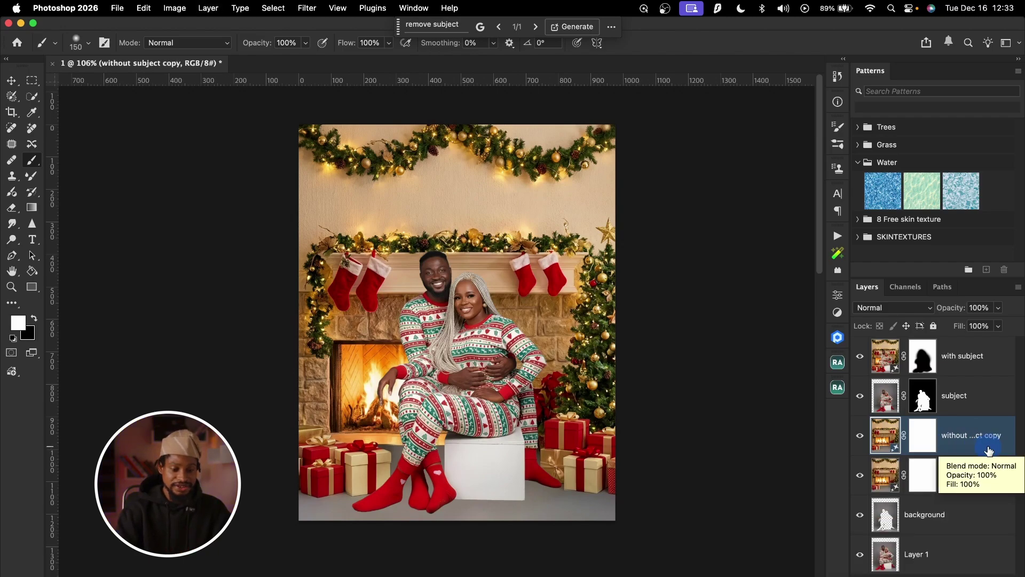
{"action": "left_click", "coordinate": [860, 436]}
{"action": "left_click", "coordinate": [863, 484]}
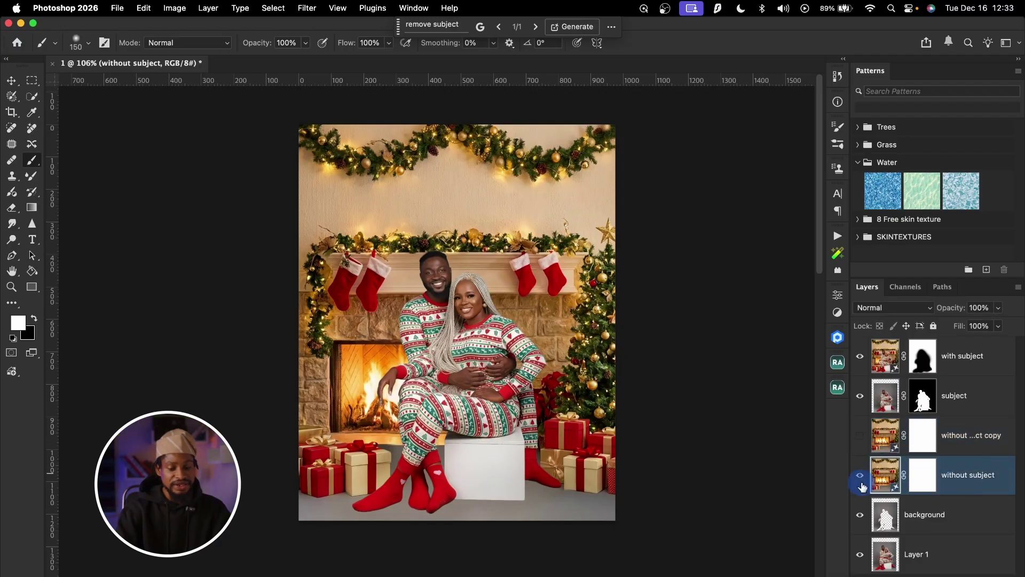
Set the "without subject" layer's Blend If to Gray with the Underlying Layer's black slider split at about 30 / 110, and apply the style.
{"action": "double_click", "coordinate": [987, 489]}
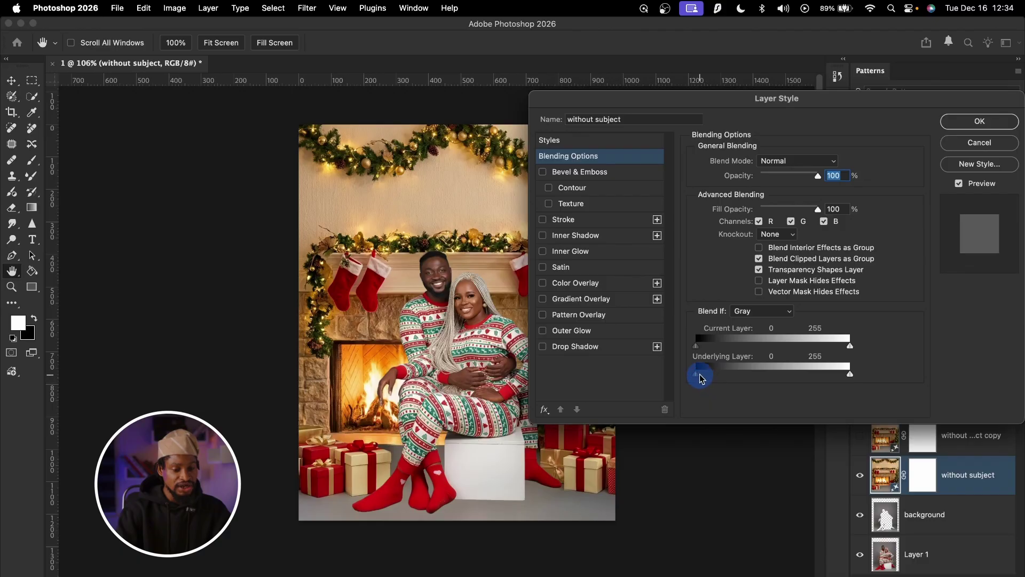
{"action": "left_click_drag", "start_coordinate": [714, 378], "coordinate": [758, 375]}
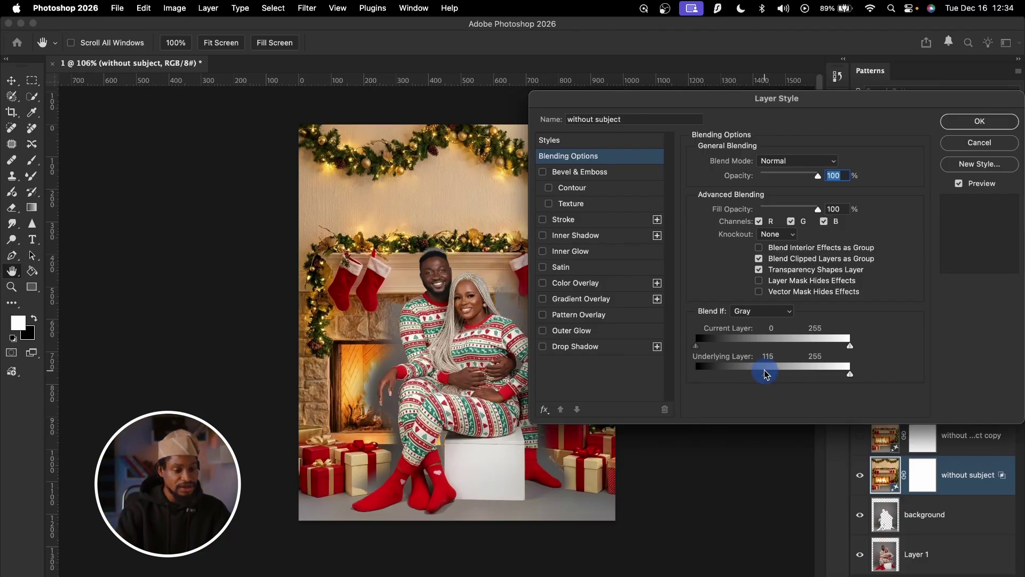
{"action": "left_click_drag", "start_coordinate": [531, 437], "coordinate": [482, 429]}
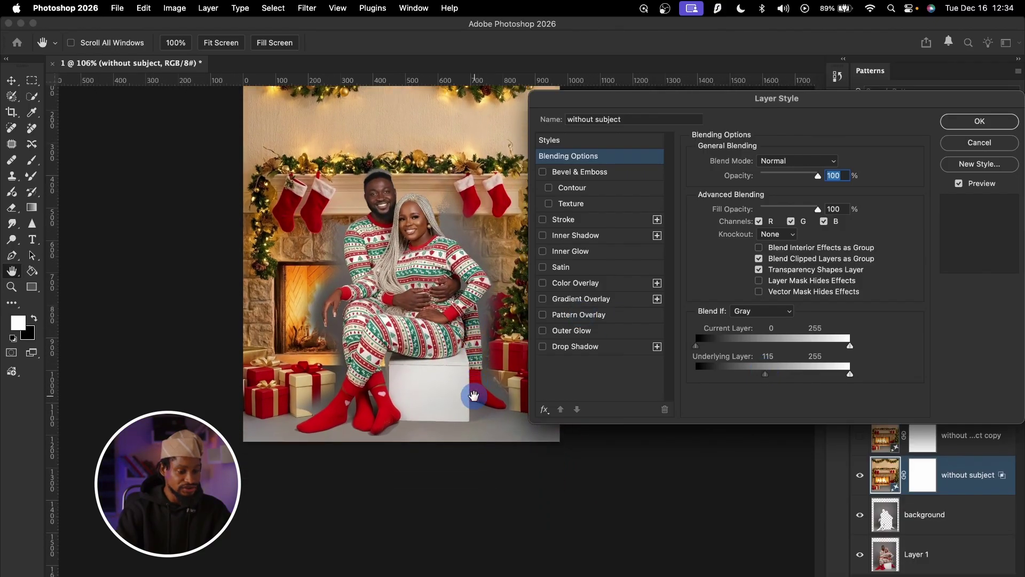
{"action": "key", "text": "alt"}
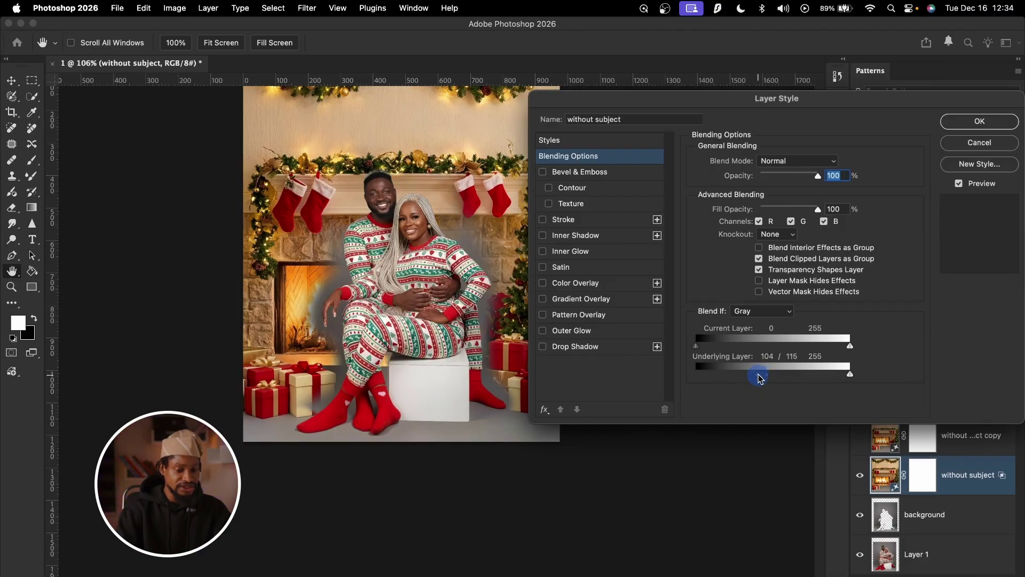
{"action": "left_click_drag", "start_coordinate": [754, 378], "coordinate": [731, 375]}
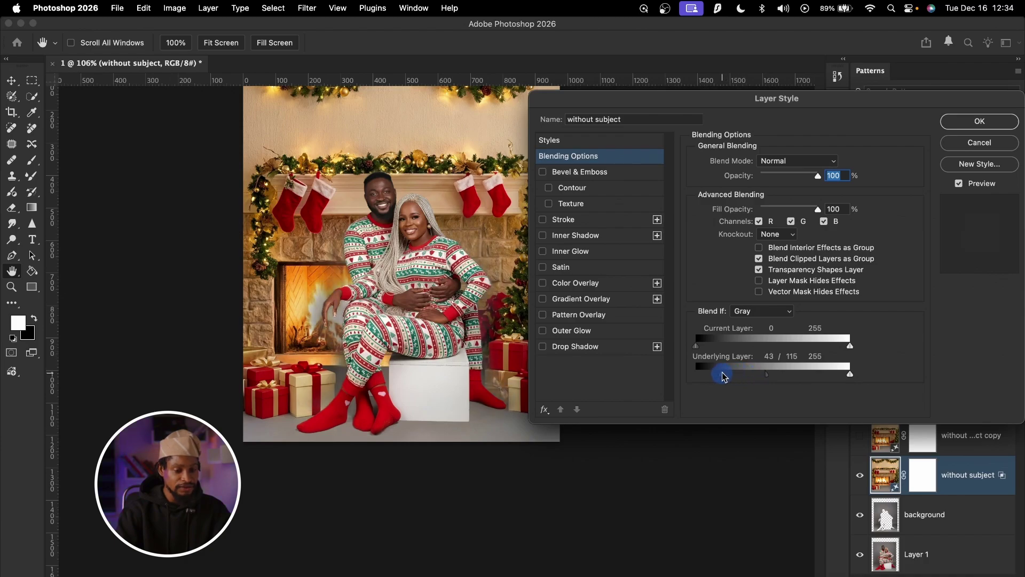
{"action": "left_click_drag", "start_coordinate": [710, 376], "coordinate": [675, 376]}
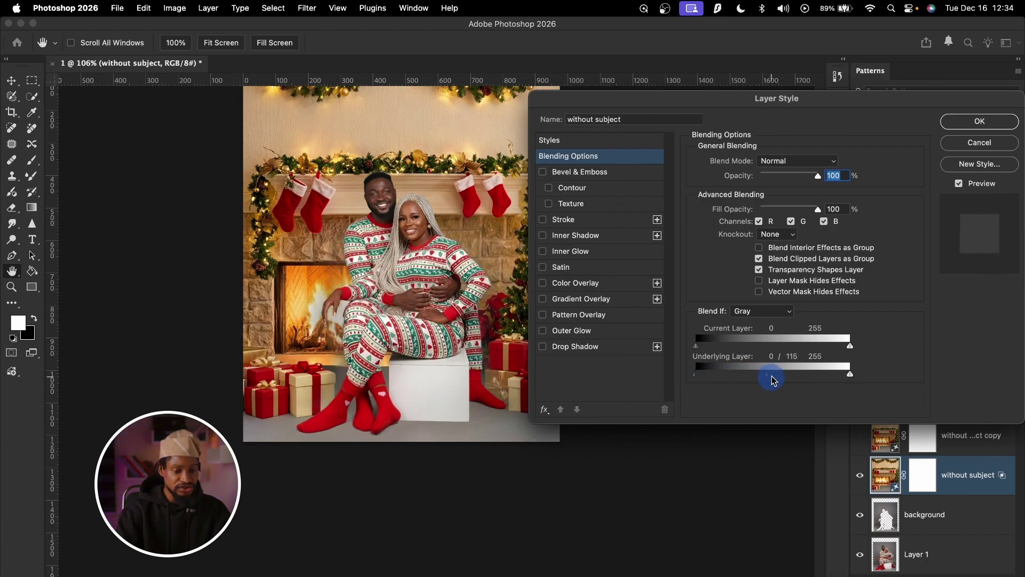
{"action": "left_click_drag", "start_coordinate": [763, 377], "coordinate": [752, 378]}
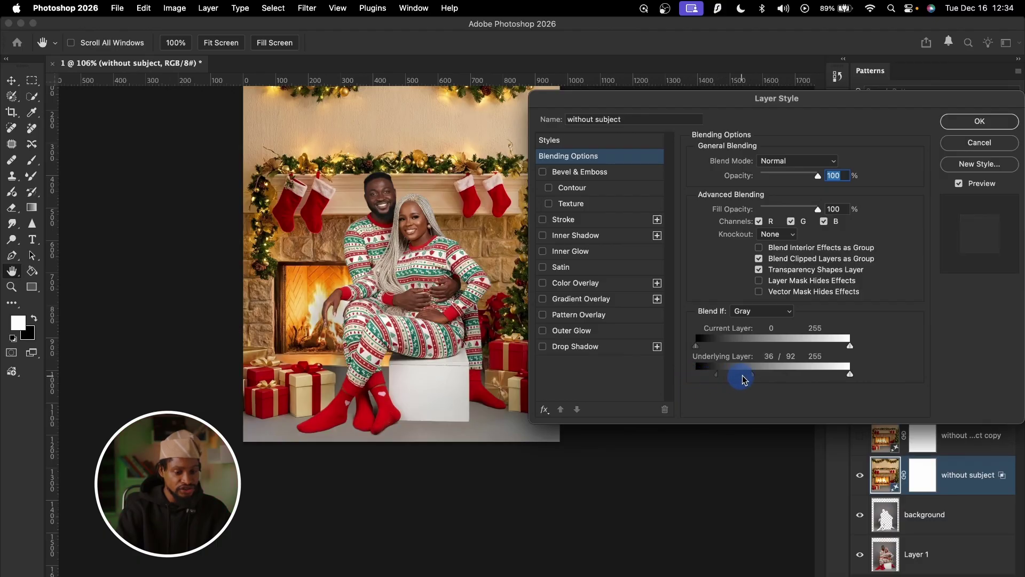
{"action": "left_click_drag", "start_coordinate": [752, 374], "coordinate": [761, 375]}
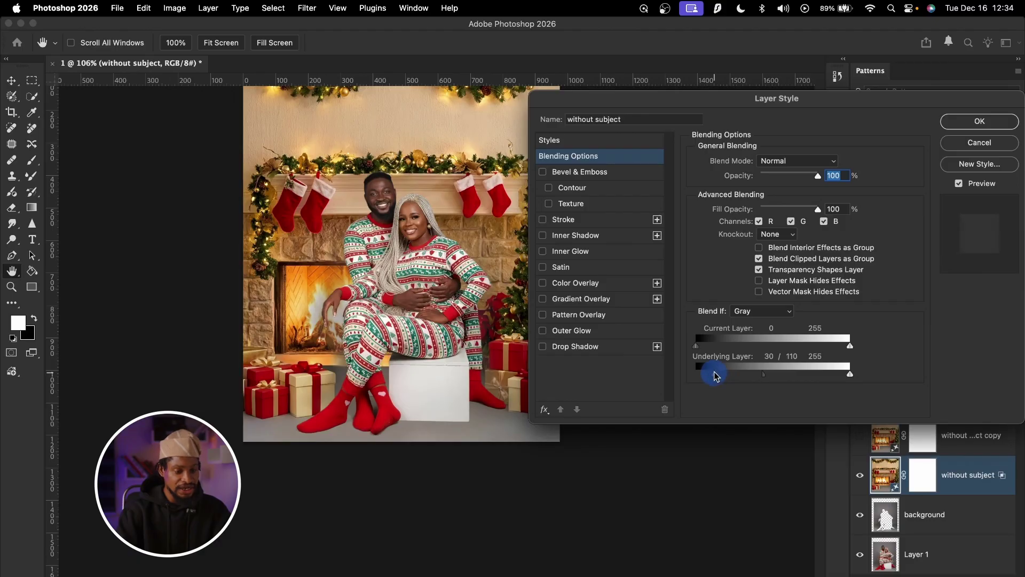
{"action": "left_click", "coordinate": [988, 126]}
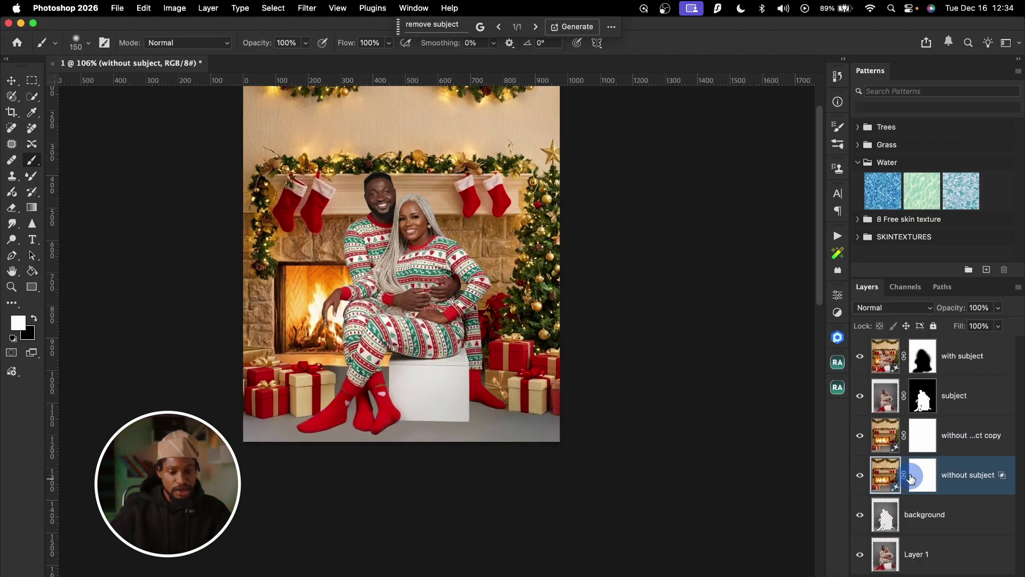
Paint black on the "without subject" copy's mask over the floor around the feet and box, and reselect the "with subject" layer.
{"action": "left_click", "coordinate": [925, 445]}
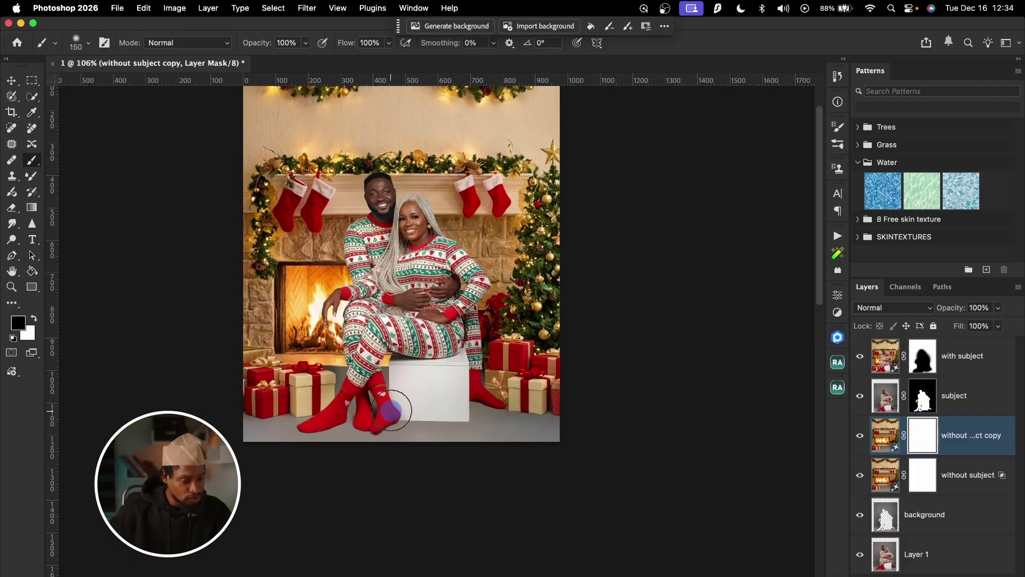
{"action": "mouse_move", "coordinate": [390, 400]}
{"action": "left_mouse_down"}
{"action": "mouse_move", "coordinate": [381, 419]}
{"action": "mouse_move", "coordinate": [323, 435]}
{"action": "mouse_move", "coordinate": [343, 423]}
{"action": "mouse_move", "coordinate": [442, 417]}
{"action": "mouse_move", "coordinate": [391, 421]}
{"action": "mouse_move", "coordinate": [484, 400]}
{"action": "mouse_move", "coordinate": [473, 399]}
{"action": "mouse_move", "coordinate": [482, 380]}
{"action": "mouse_move", "coordinate": [488, 398]}
{"action": "mouse_move", "coordinate": [459, 401]}
{"action": "mouse_move", "coordinate": [447, 430]}
{"action": "mouse_move", "coordinate": [314, 442]}
{"action": "mouse_move", "coordinate": [445, 415]}
{"action": "mouse_move", "coordinate": [347, 440]}
{"action": "mouse_move", "coordinate": [306, 438]}
{"action": "mouse_move", "coordinate": [456, 418]}
{"action": "mouse_move", "coordinate": [472, 406]}
{"action": "mouse_move", "coordinate": [469, 377]}
{"action": "mouse_move", "coordinate": [481, 388]}
{"action": "mouse_move", "coordinate": [424, 416]}
{"action": "mouse_move", "coordinate": [337, 423]}
{"action": "mouse_move", "coordinate": [369, 413]}
{"action": "left_mouse_up"}
{"action": "key", "text": "alt+bracketright"}
{"action": "key", "text": "alt+bracketright"}
Examine the blend around the couple's feet, the white box and the floor up close and in the full composite.
{"action": "left_click", "coordinate": [919, 399]}
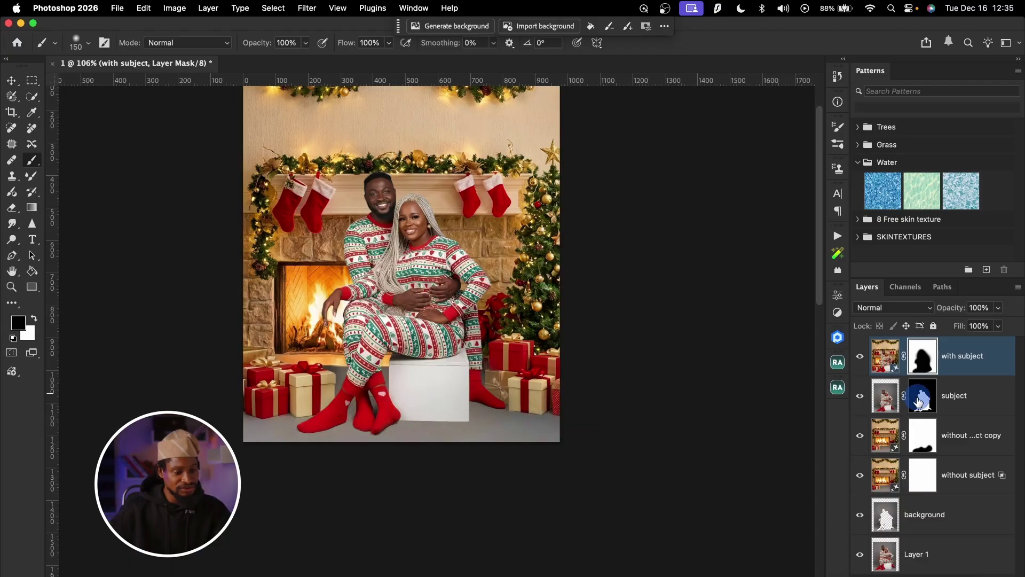
{"action": "key", "text": "z"}
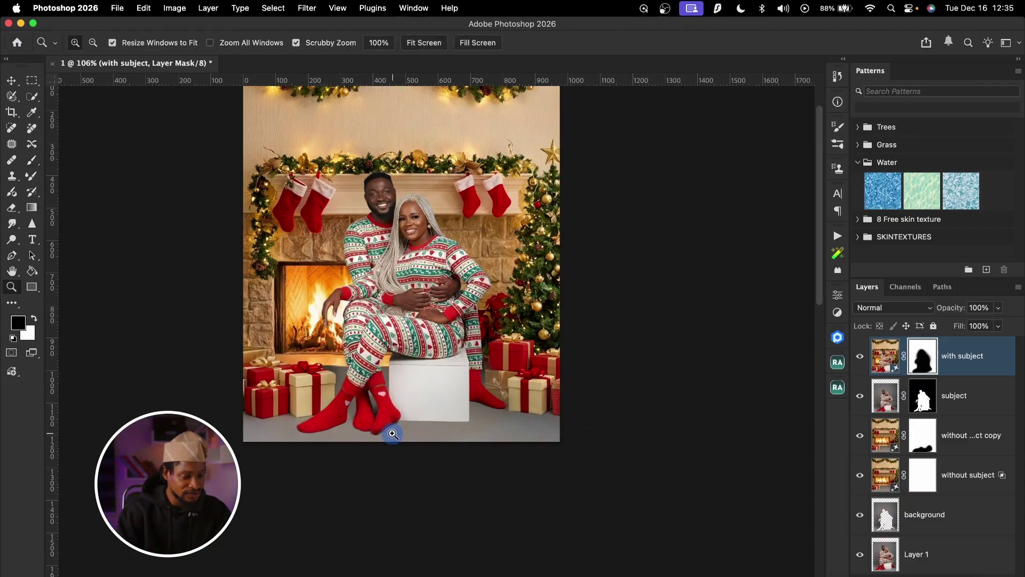
{"action": "left_click", "coordinate": [411, 431]}
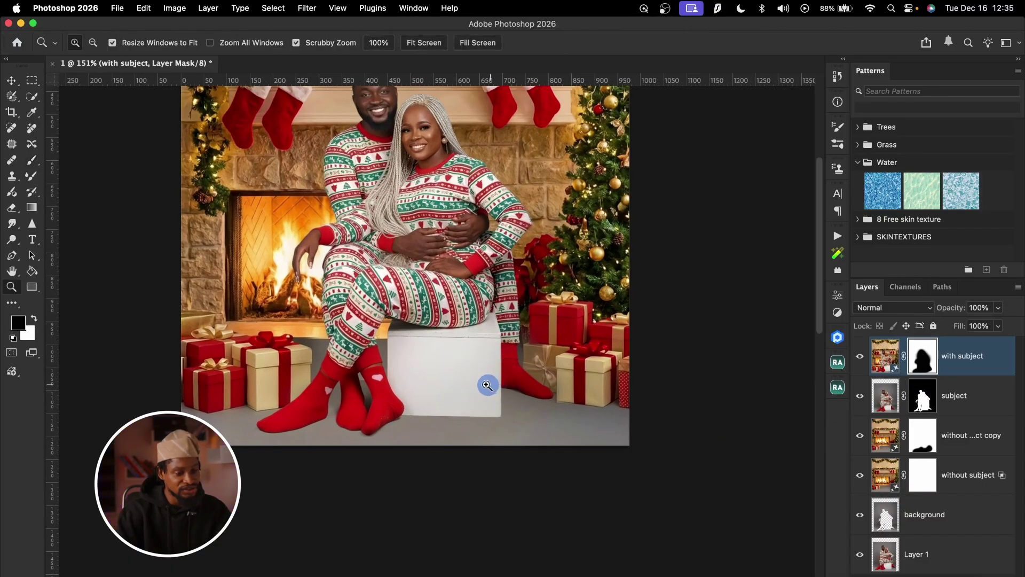
{"action": "left_click", "coordinate": [465, 387], "text": "alt"}
{"action": "key", "text": "b"}
{"action": "left_click_drag", "start_coordinate": [457, 297], "coordinate": [363, 301]}
{"action": "key", "text": "z"}
{"action": "key", "text": "z"}
{"action": "key", "text": "z"}
{"action": "left_click_drag", "start_coordinate": [587, 399], "coordinate": [512, 401]}
{"action": "key", "text": "z"}
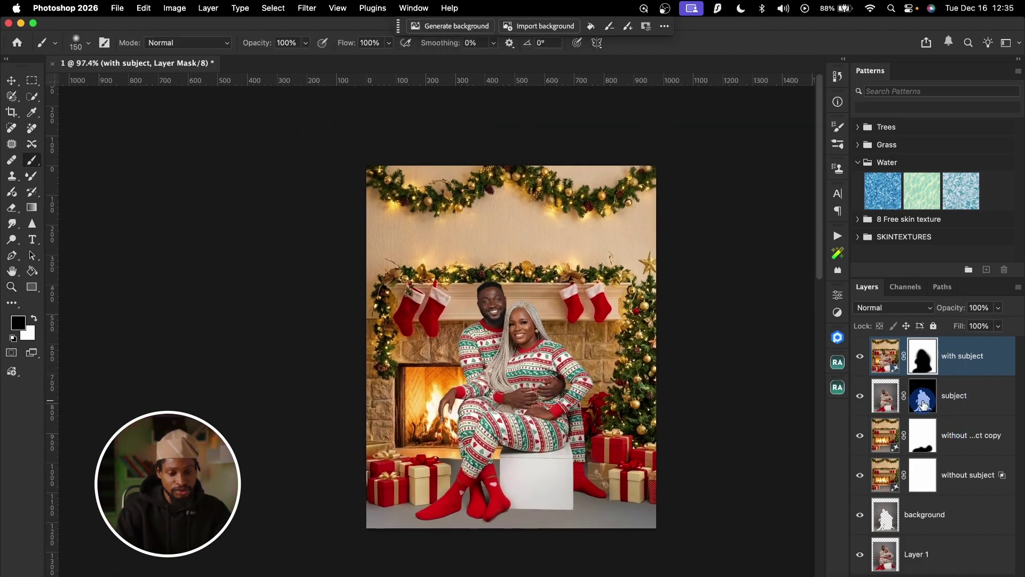
Refine the "subject" layer's mask in Select and Mask with Decontaminate Colors at 63%, output to a new layer with layer mask.
{"action": "left_click", "coordinate": [923, 399]}
{"action": "double_click", "coordinate": [923, 397]}
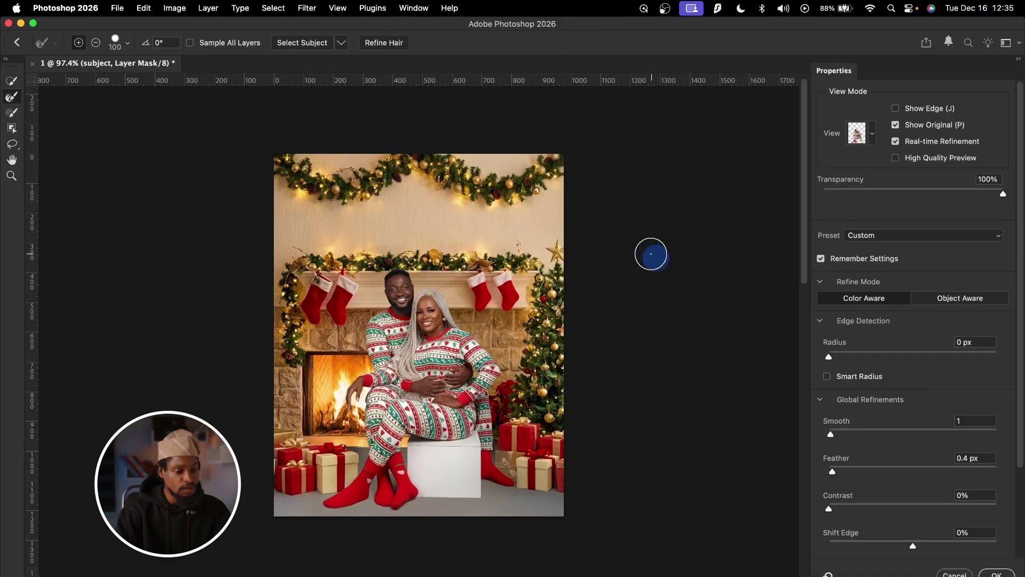
{"action": "scroll", "coordinate": [889, 482], "scroll_direction": "down", "scroll_amount": 1}
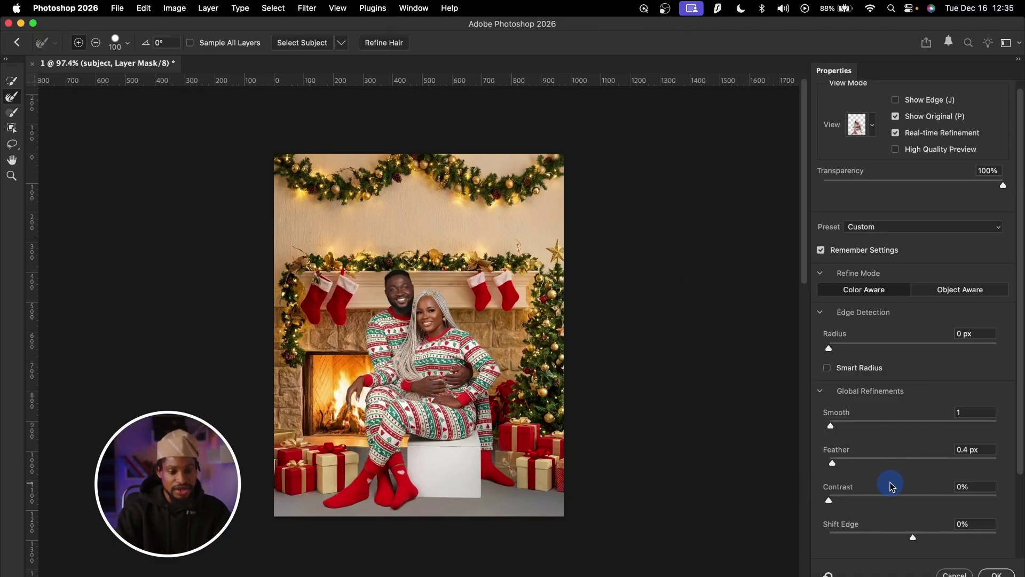
{"action": "scroll", "coordinate": [865, 432], "scroll_direction": "down", "scroll_amount": 2}
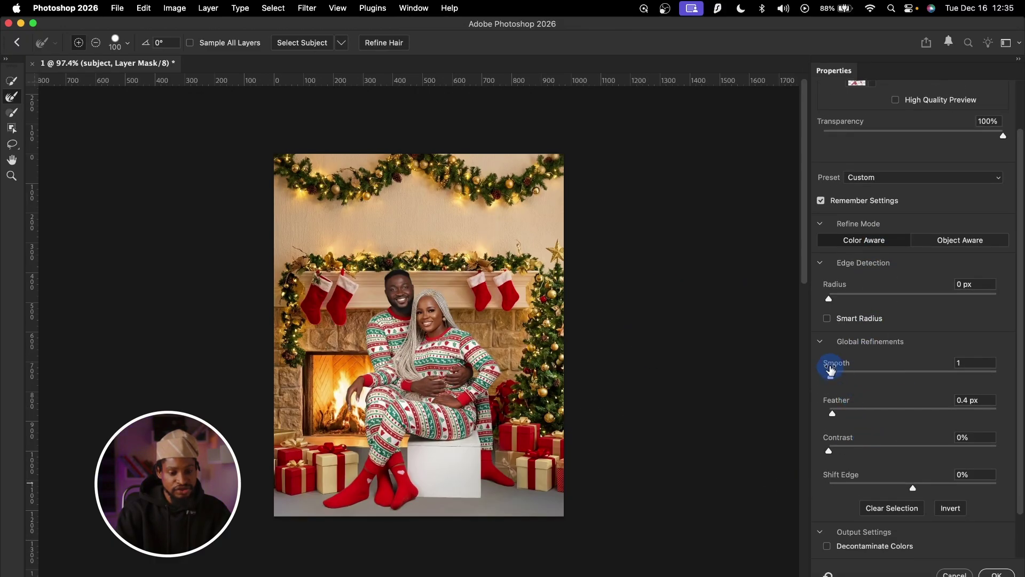
{"action": "left_click", "coordinate": [965, 410]}
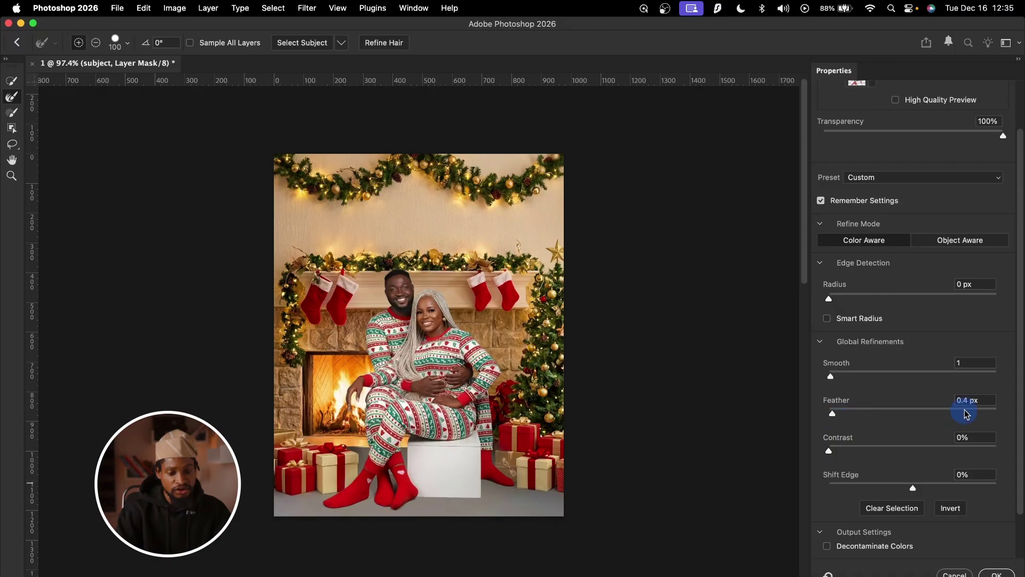
{"action": "scroll", "coordinate": [907, 483], "scroll_direction": "down", "scroll_amount": 2}
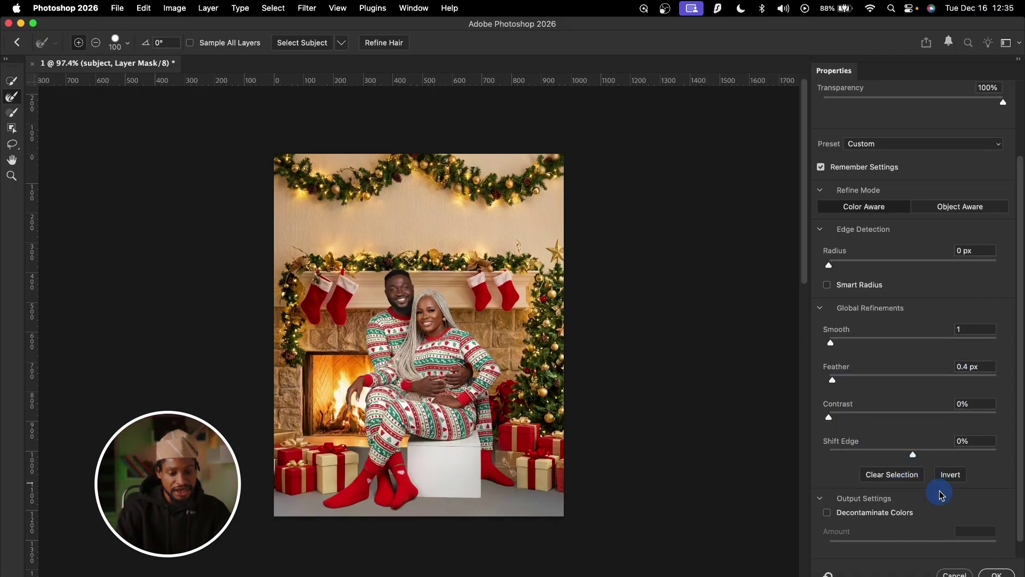
{"action": "left_click", "coordinate": [829, 496]}
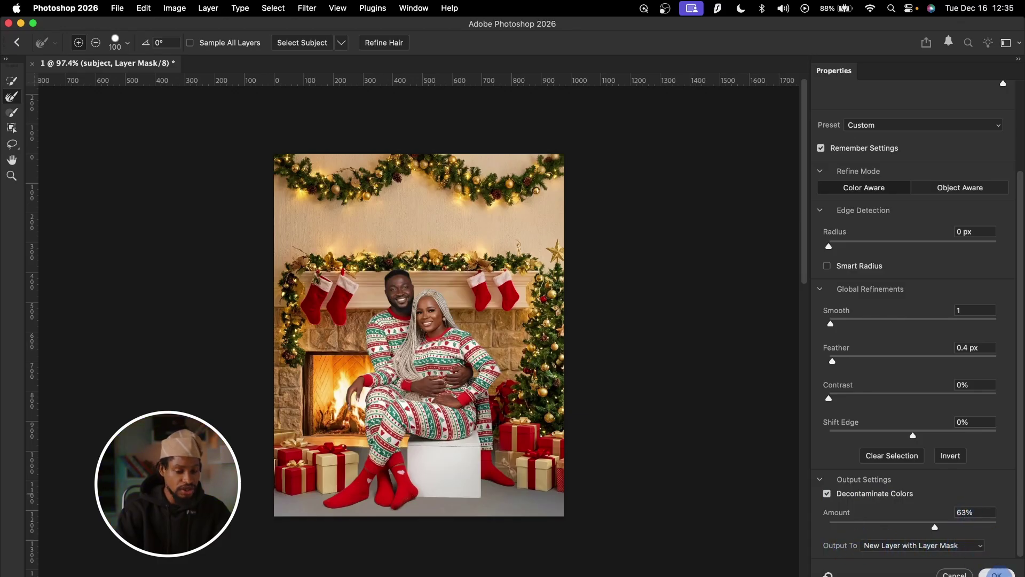
{"action": "left_click", "coordinate": [996, 573]}
Delete the hidden original "subject" layer, keeping the refined "subject copy".
{"action": "key", "text": "z"}
{"action": "left_click", "coordinate": [554, 308]}
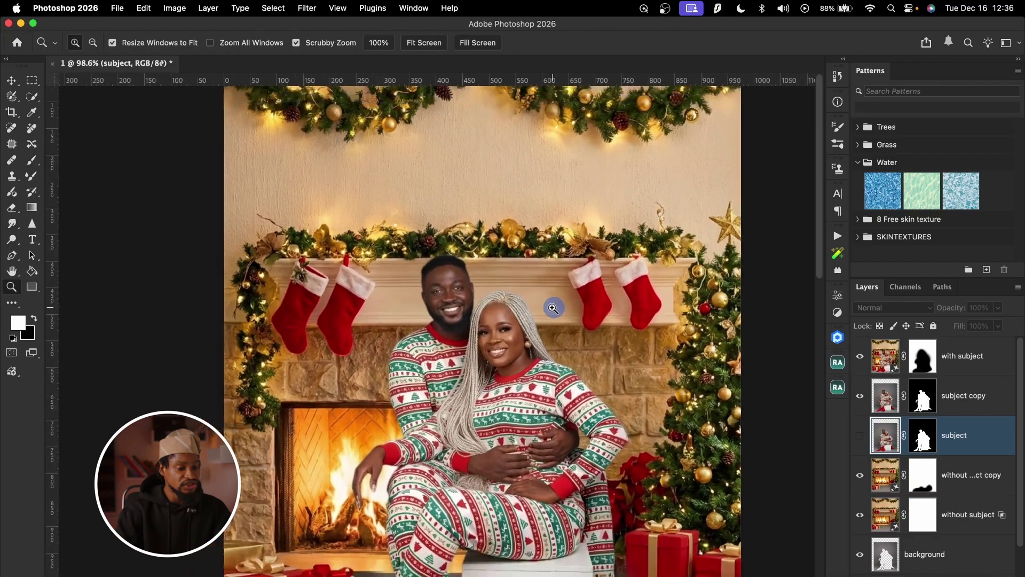
{"action": "left_click", "coordinate": [554, 308], "text": "alt"}
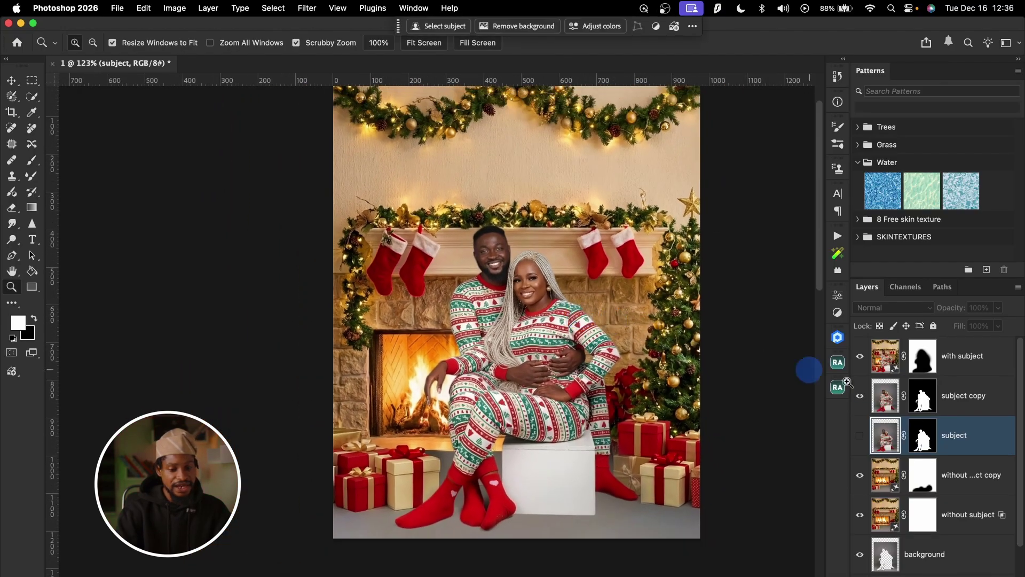
{"action": "left_click", "coordinate": [911, 405]}
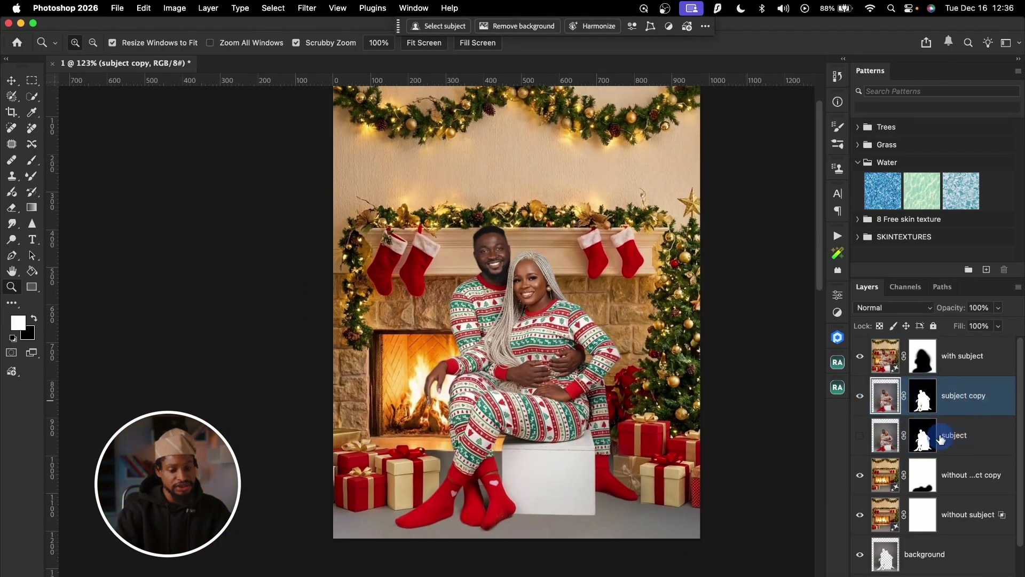
{"action": "left_click", "coordinate": [991, 438]}
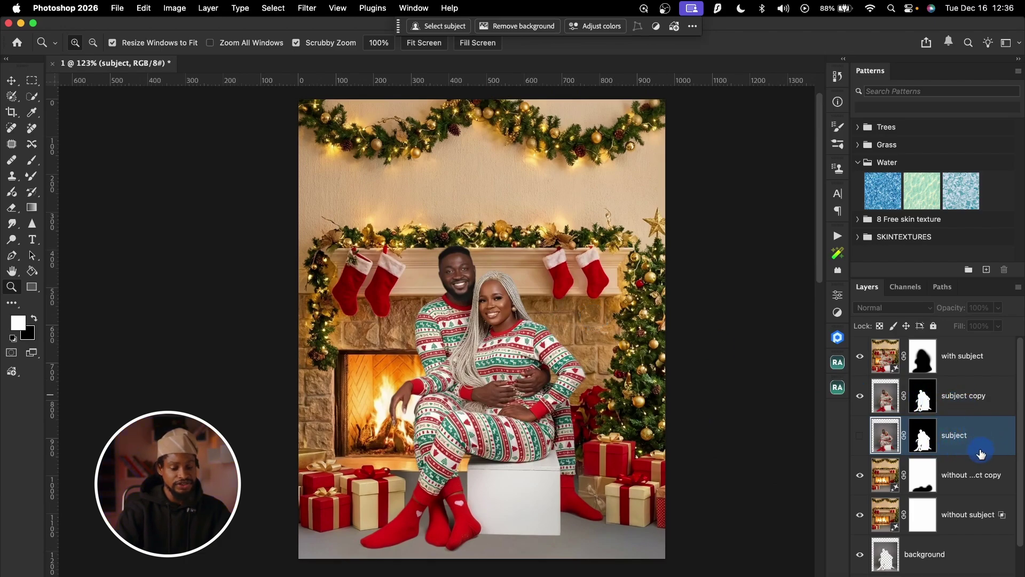
{"action": "key", "text": "BackSpace"}
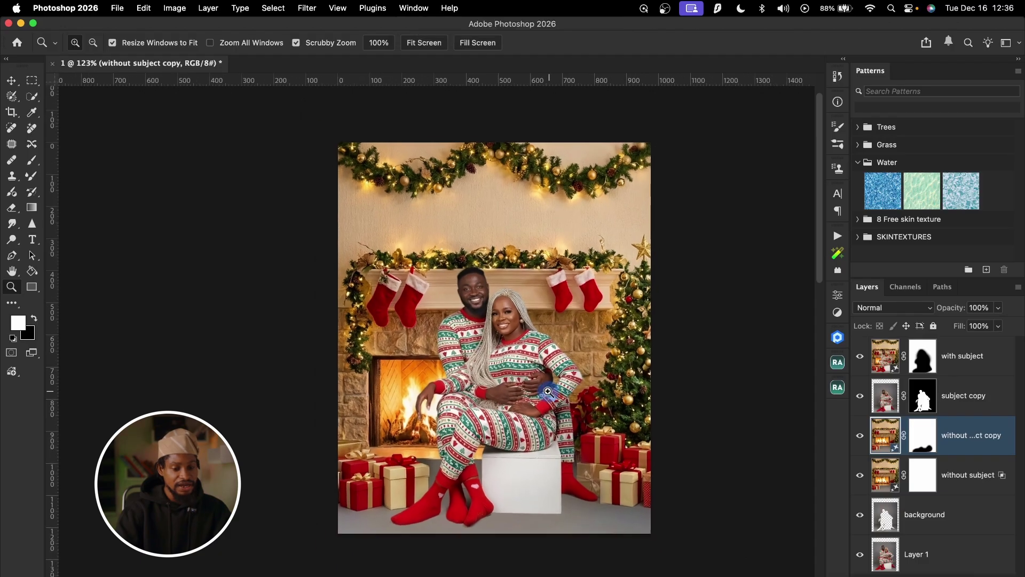
Run the Noise action above the "with subject" layer to add a Soft Light noise layer over the composite.
{"action": "left_click", "coordinate": [993, 368]}
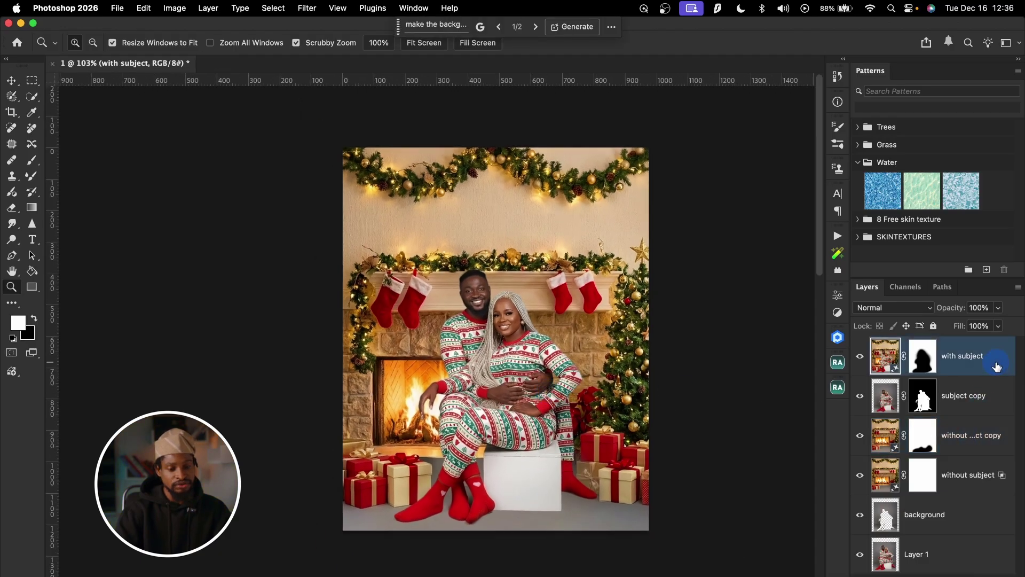
{"action": "left_click", "coordinate": [837, 236]}
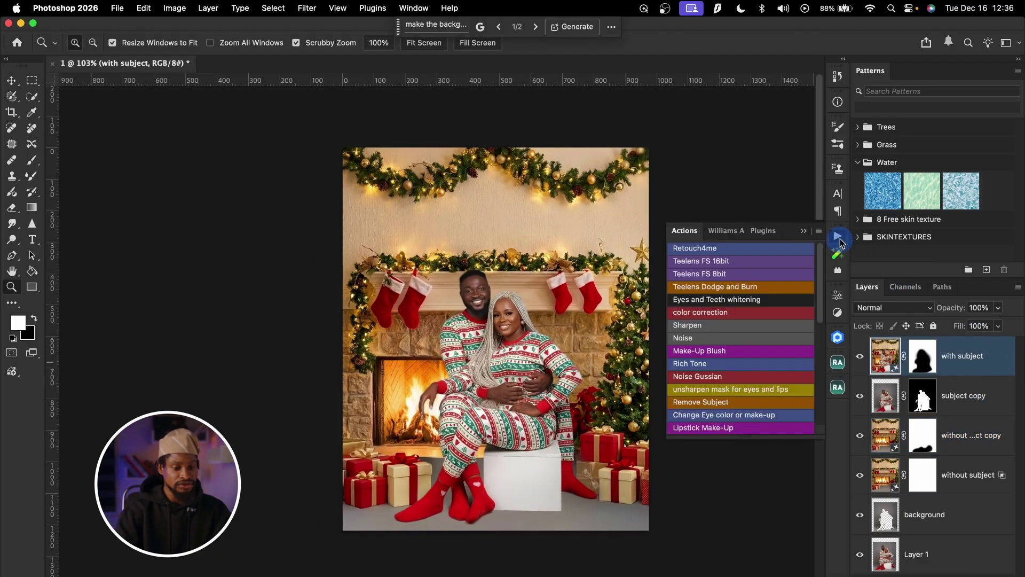
{"action": "left_click", "coordinate": [702, 341]}
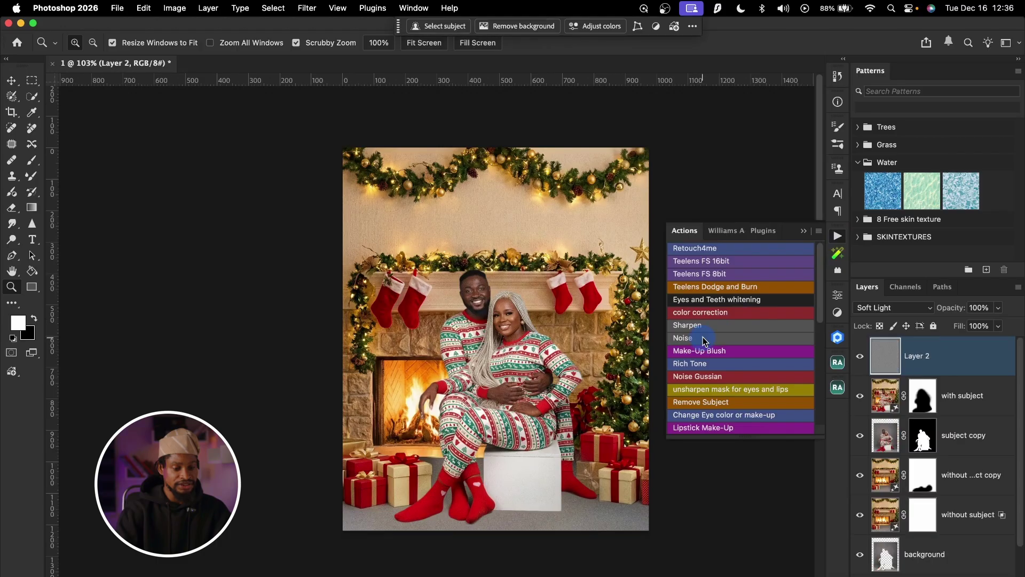
{"action": "mouse_move", "coordinate": [539, 281]}
{"action": "left_mouse_down"}
{"action": "mouse_move", "coordinate": [567, 314]}
{"action": "mouse_move", "coordinate": [597, 310]}
{"action": "mouse_move", "coordinate": [529, 302]}
{"action": "mouse_move", "coordinate": [582, 294]}
{"action": "mouse_move", "coordinate": [539, 294]}
{"action": "left_mouse_up"}
{"action": "left_click", "coordinate": [802, 231]}
Reduce the noise layer's opacity to 10%.
{"action": "left_click", "coordinate": [927, 346]}
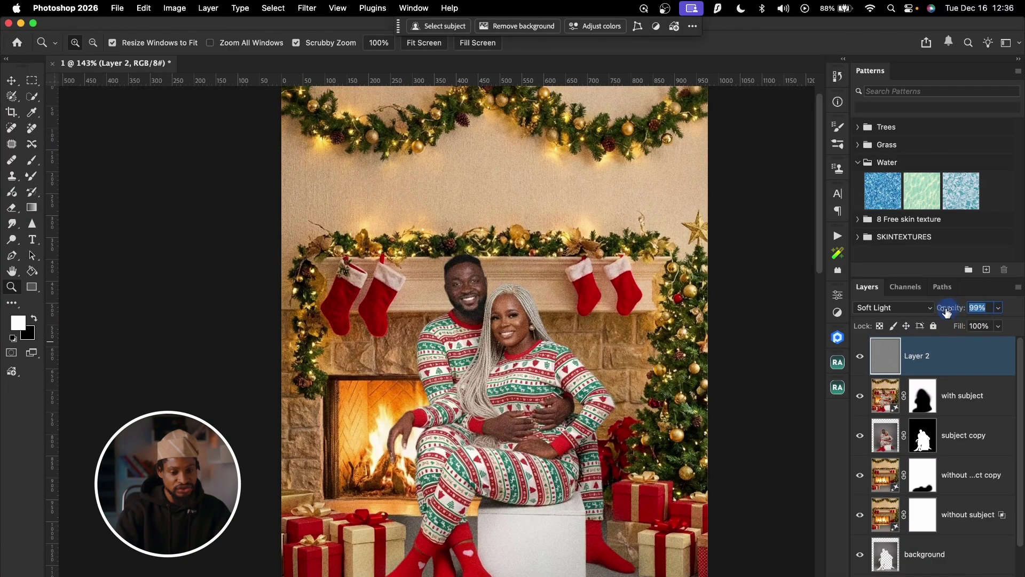
{"action": "left_click_drag", "start_coordinate": [932, 309], "coordinate": [951, 310]}
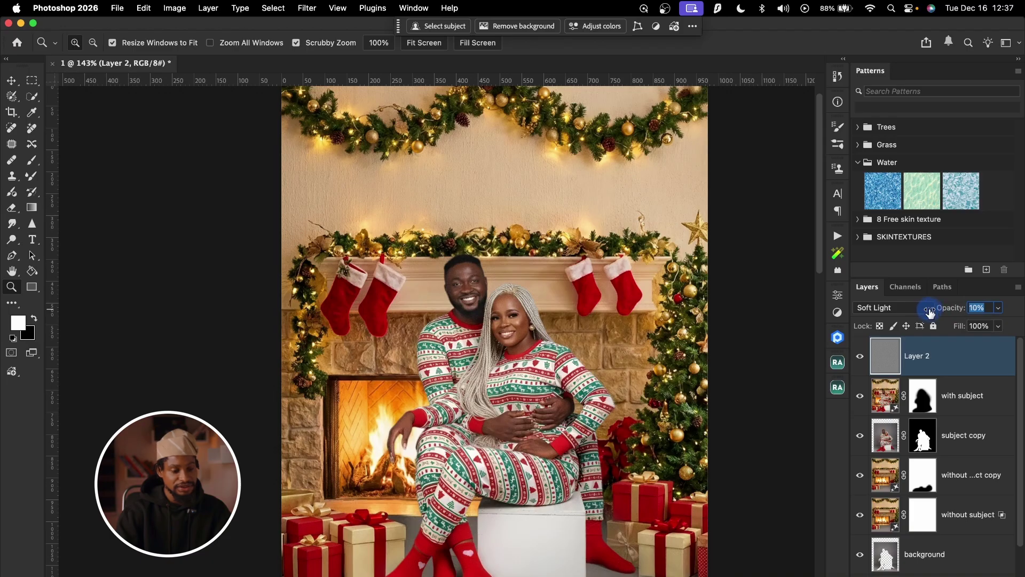
{"action": "left_click_drag", "start_coordinate": [523, 343], "coordinate": [533, 370]}
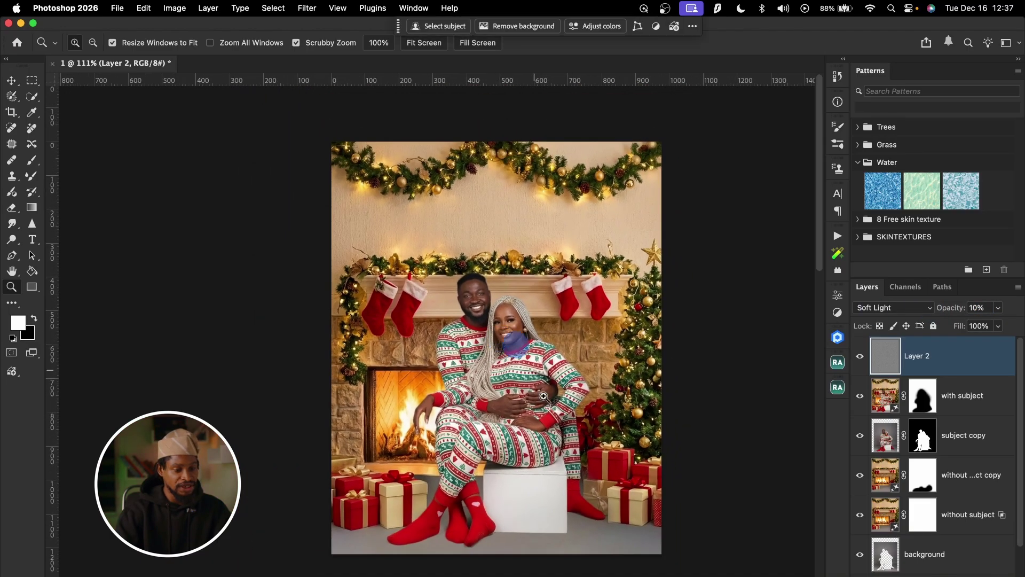
Group all the layers from the noise layer down to "background", leaving Layer 1 outside the group.
{"action": "scroll", "coordinate": [945, 512], "scroll_direction": "down", "scroll_amount": 2}
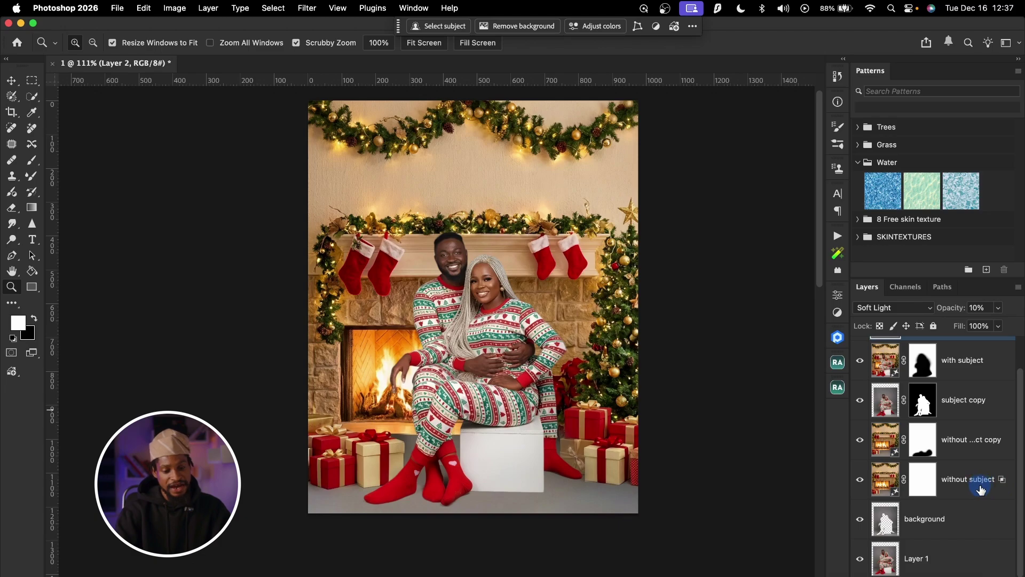
{"action": "left_click", "coordinate": [981, 490], "text": "shift"}
{"action": "left_click", "coordinate": [973, 522], "text": "shift"}
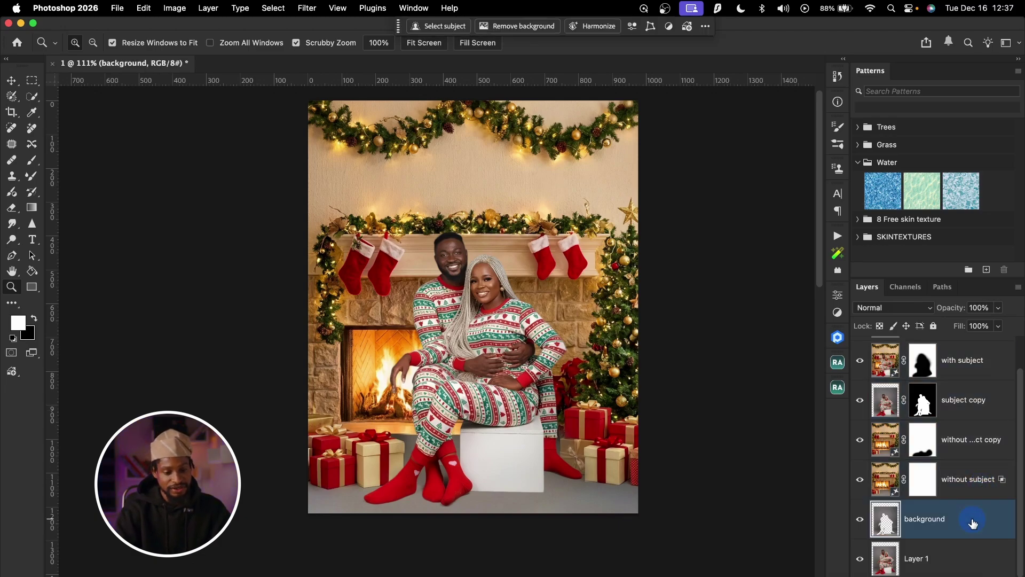
{"action": "scroll", "coordinate": [972, 522], "scroll_direction": "up", "scroll_amount": 1}
{"action": "key", "text": "super+g"}
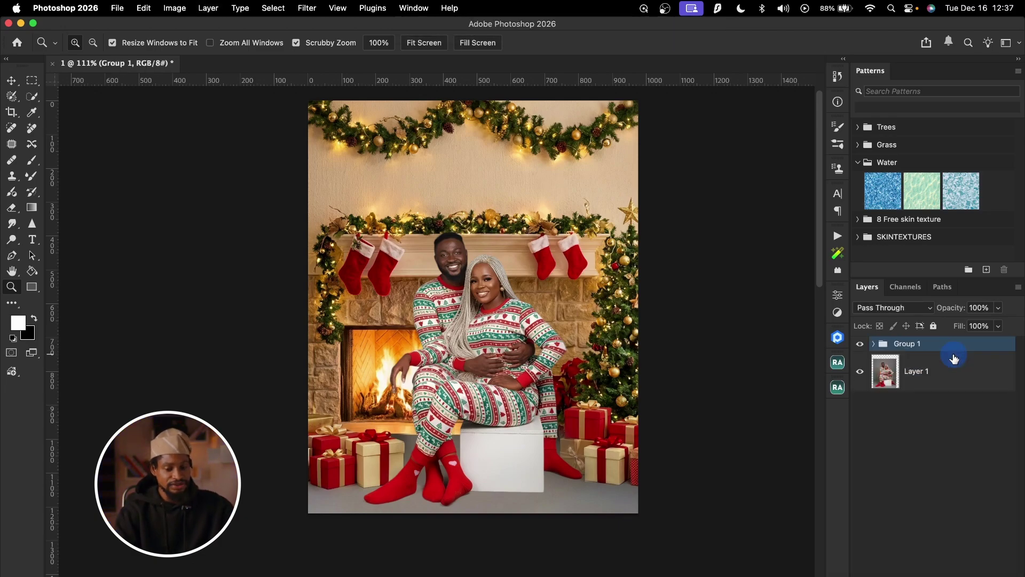
Compare the finished composite with the original studio photo by toggling the group's visibility, leaving the group shown.
{"action": "left_click", "coordinate": [862, 344]}
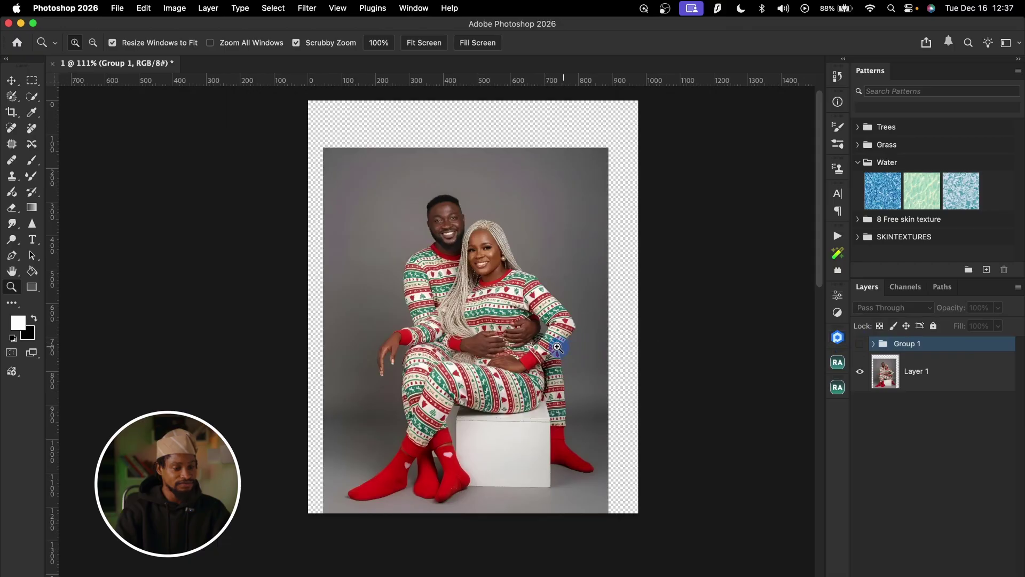
{"action": "scroll", "coordinate": [557, 347], "scroll_direction": "down", "scroll_amount": 2}
{"action": "left_click", "coordinate": [860, 344]}
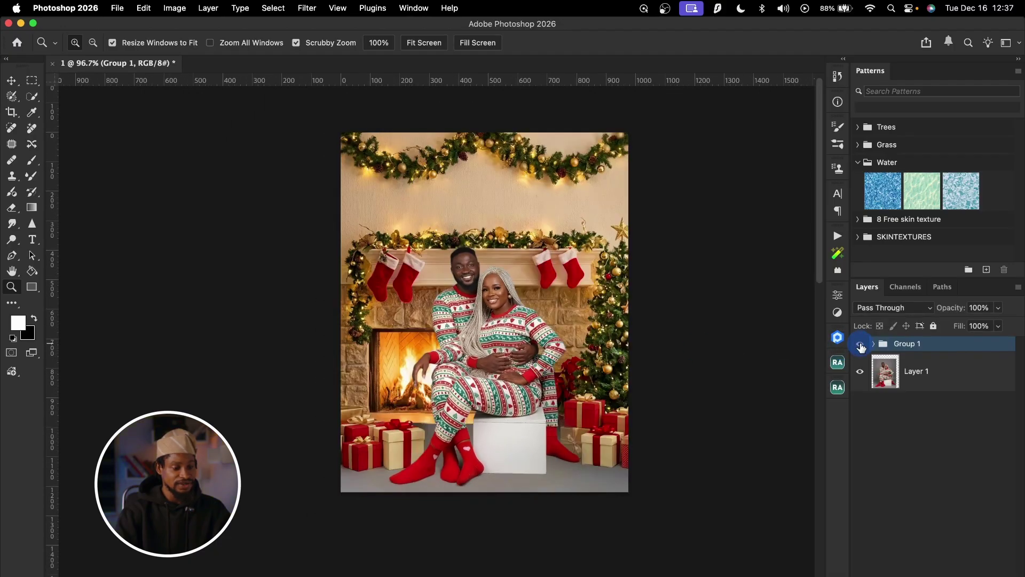
{"action": "left_click", "coordinate": [860, 344]}
{"action": "left_click", "coordinate": [860, 346]}
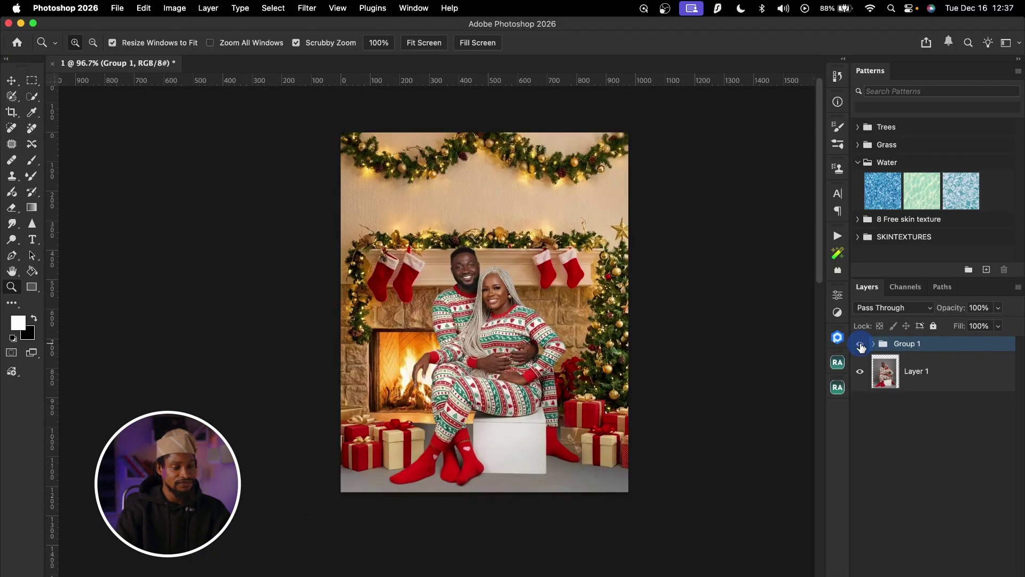